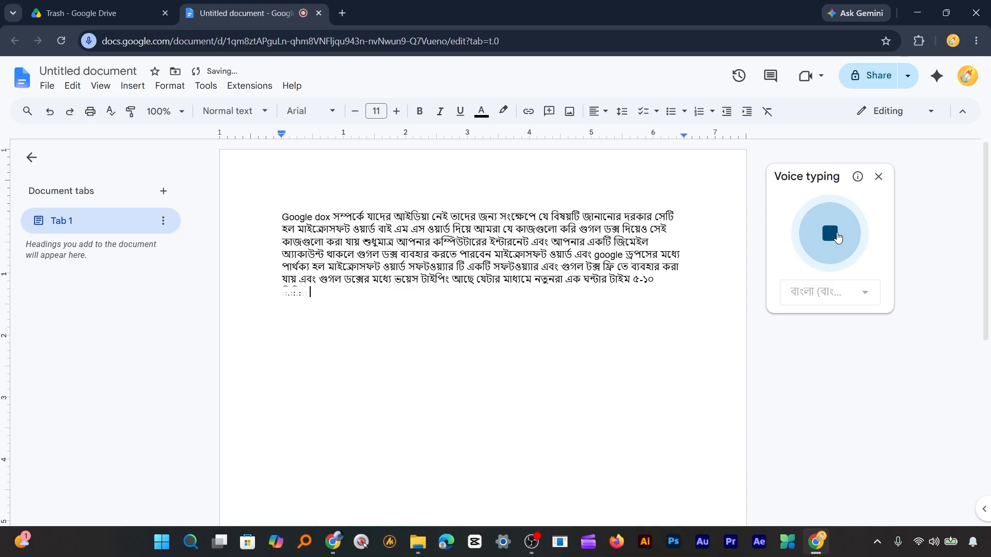
# Stop the Bangla voice typing in the document.
pyautogui.click(836, 238)
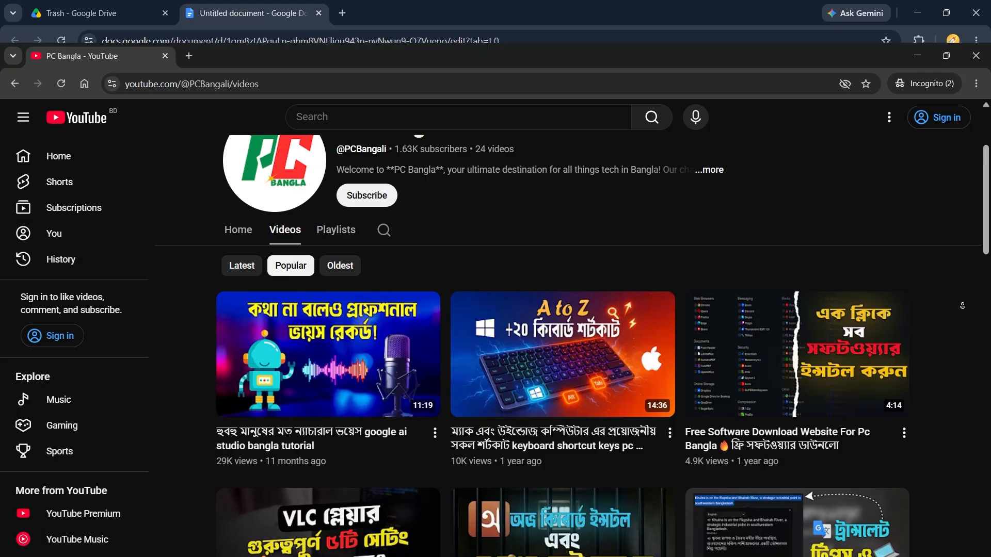
pyautogui.middleClick(961, 263)
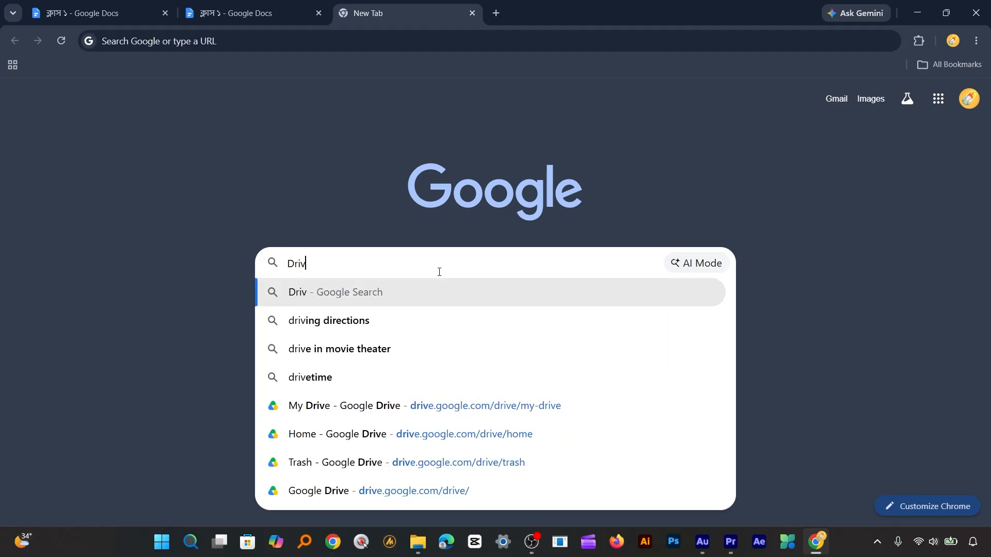
# Go to drive.google.com and show the options for creating a new item in My Drive.
pyautogui.write('e.goog')
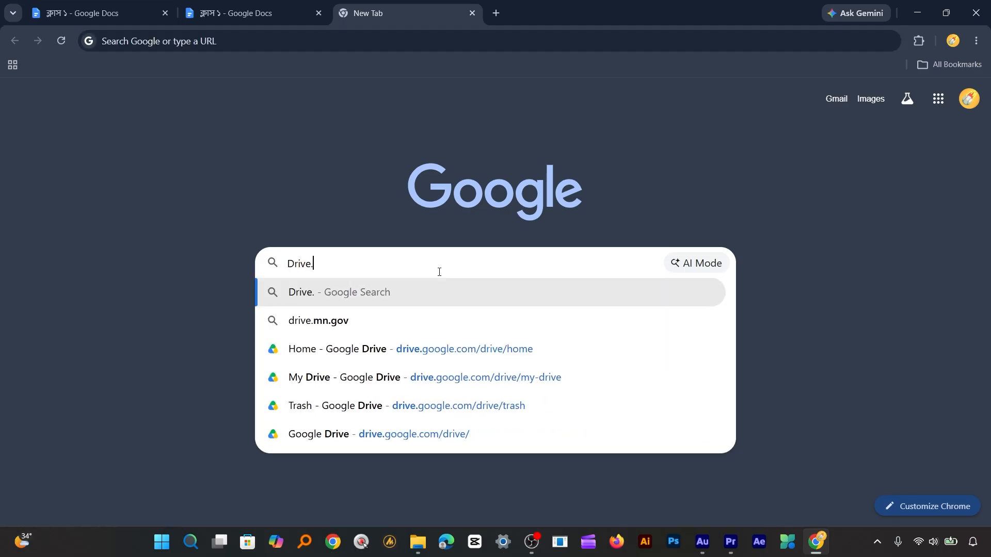
pyautogui.write('le.com')
pyautogui.press('Return')
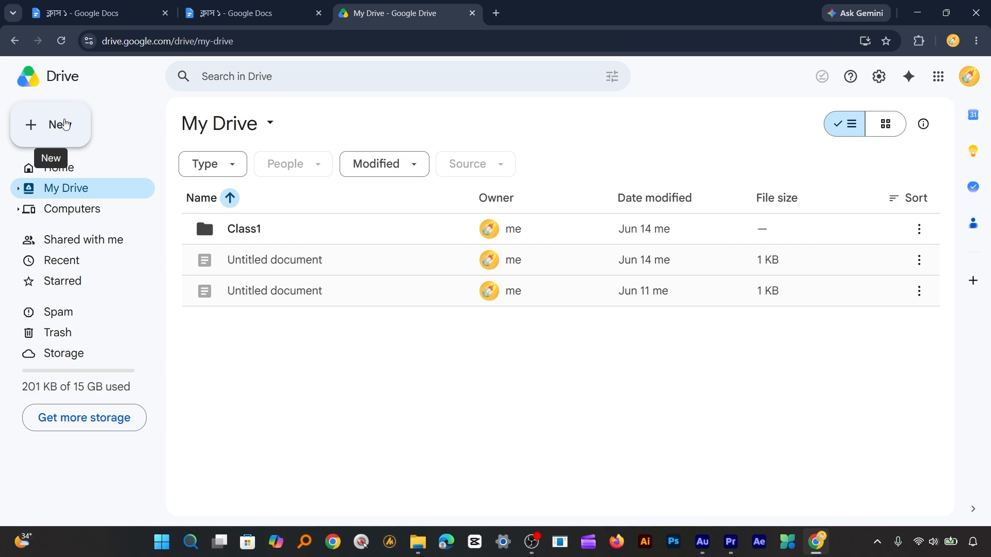
pyautogui.click(61, 124)
pyautogui.moveTo(80, 228)
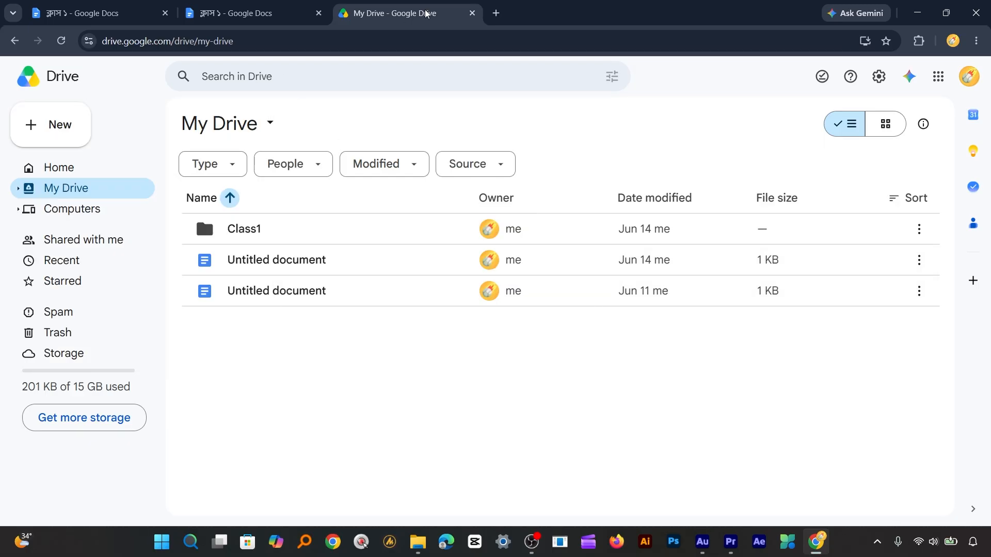
# Open Drive from the Google apps list in a new browser tab and show its options for creating new items.
pyautogui.click(496, 15)
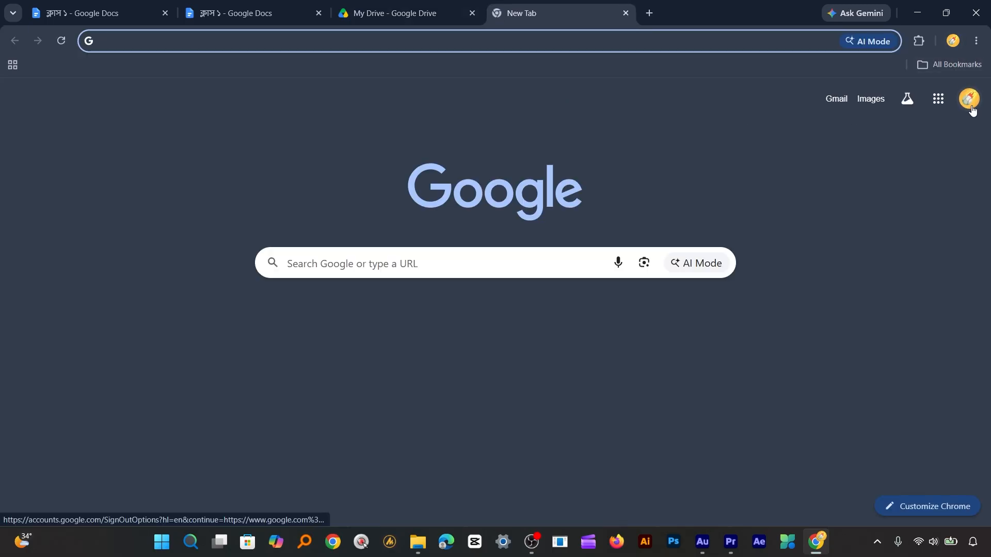
pyautogui.click(938, 103)
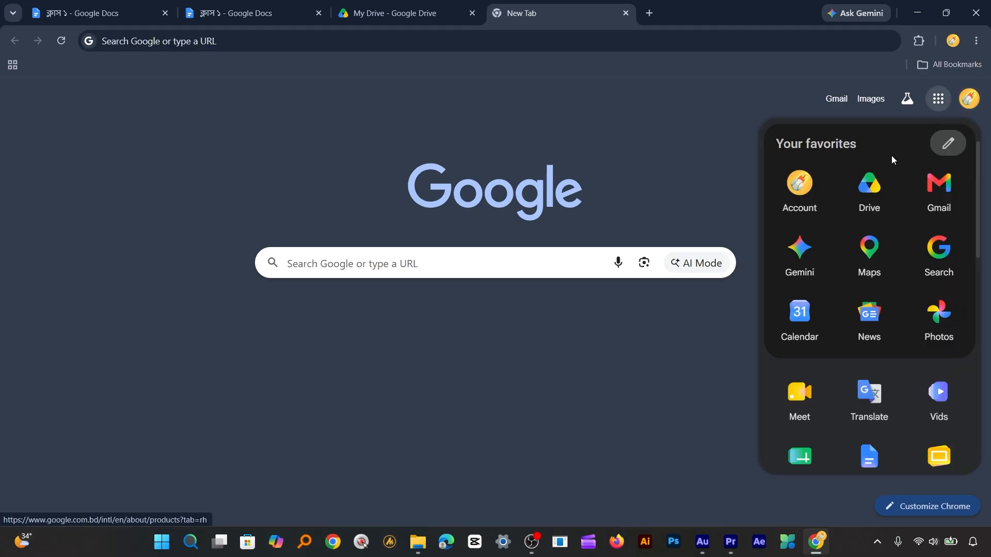
pyautogui.click(884, 207)
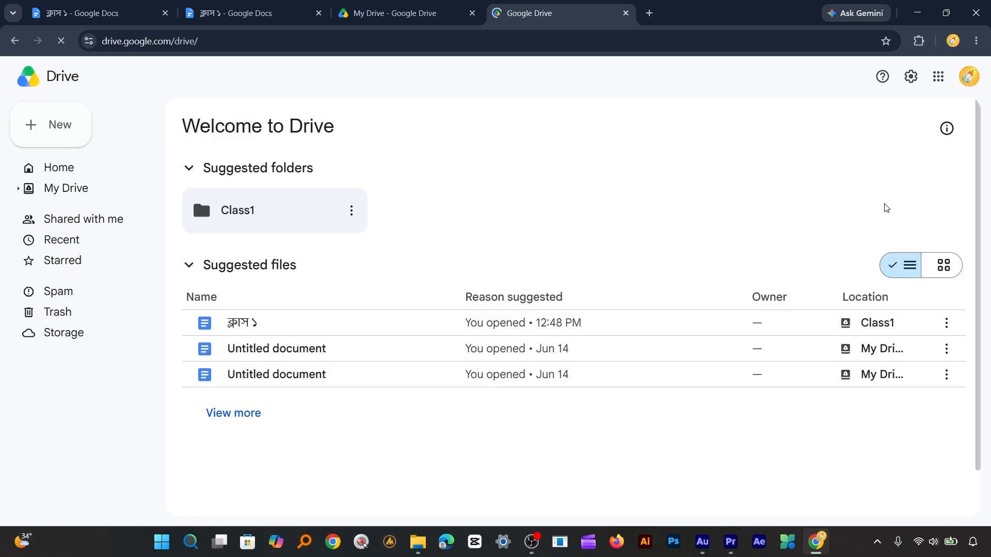
pyautogui.click(46, 124)
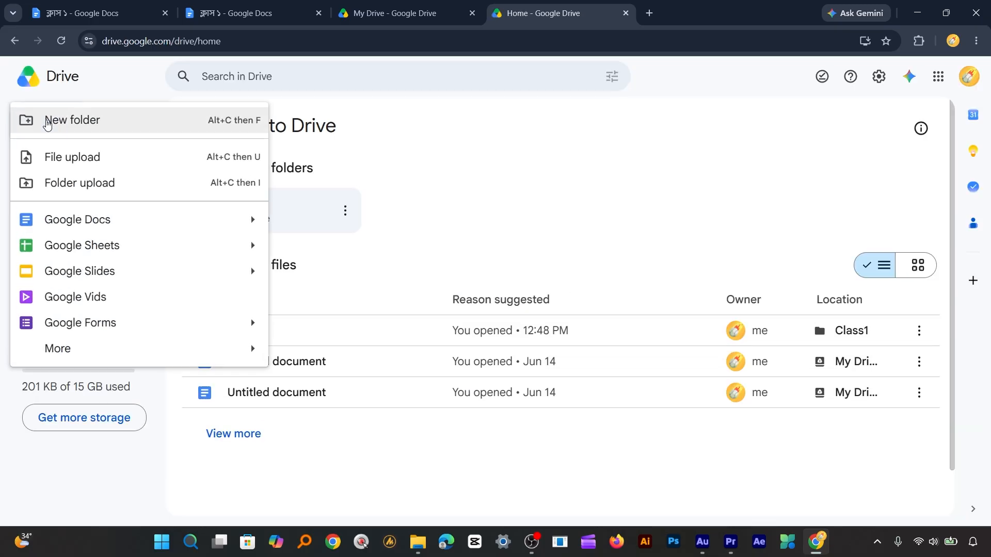
pyautogui.moveTo(82, 223)
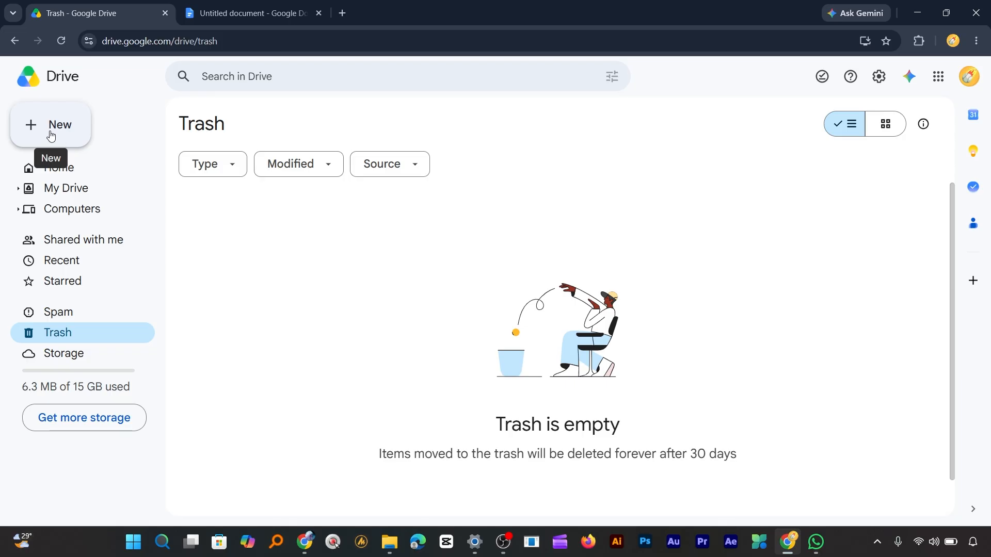
# Create a blank Google Docs document from Drive.
pyautogui.click(50, 136)
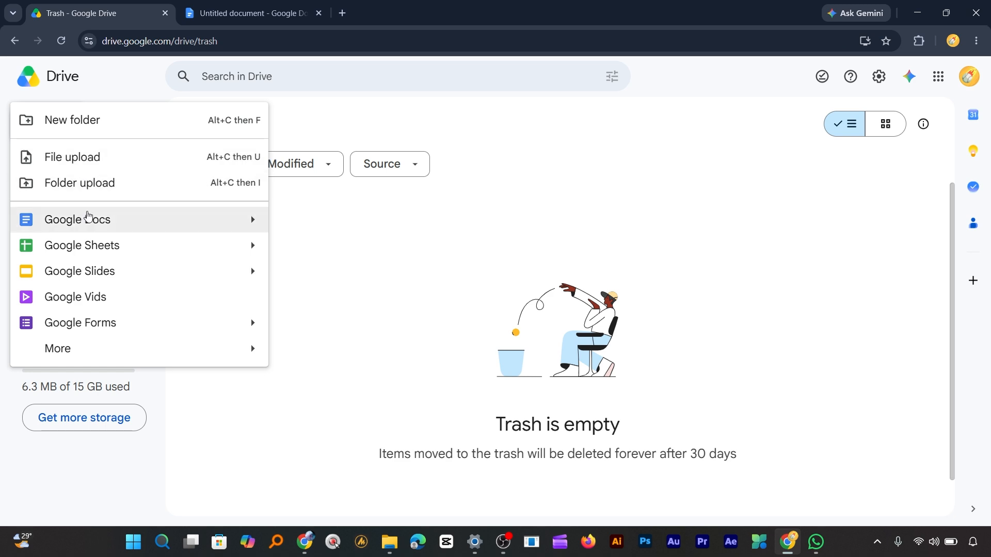
pyautogui.moveTo(98, 221)
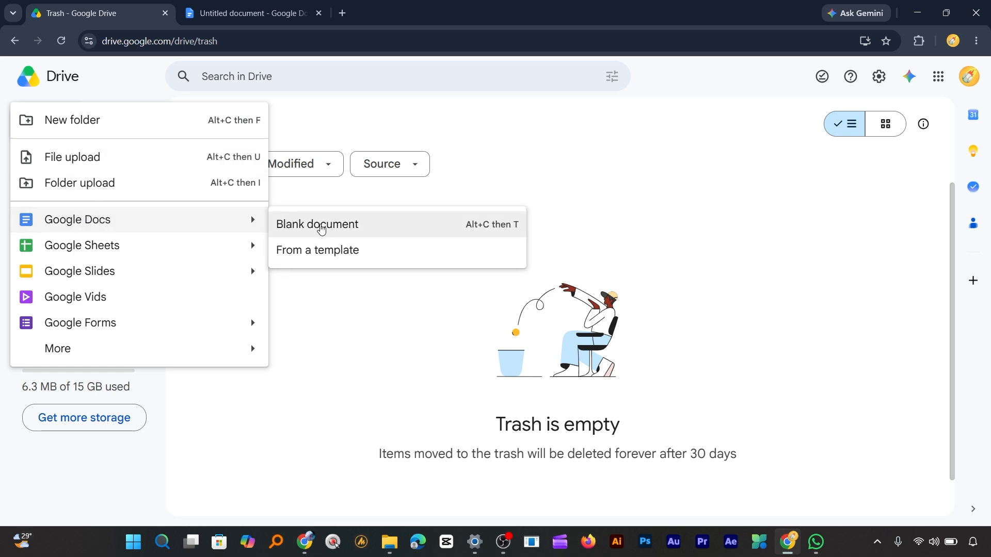
pyautogui.click(321, 229)
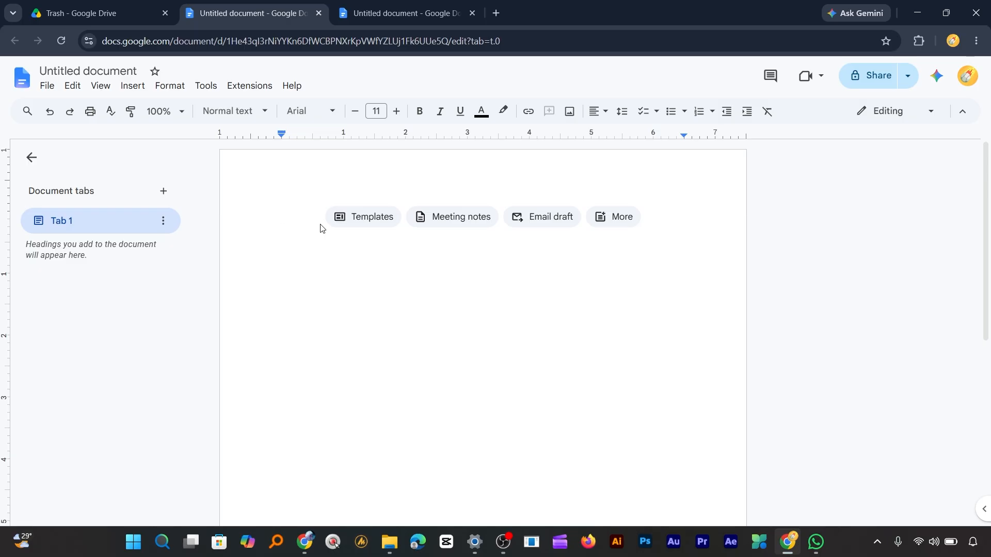
# Return to Drive, open the Google Docs template gallery and look through the resume, letter, personal and work templates.
pyautogui.click(115, 8)
pyautogui.click(58, 125)
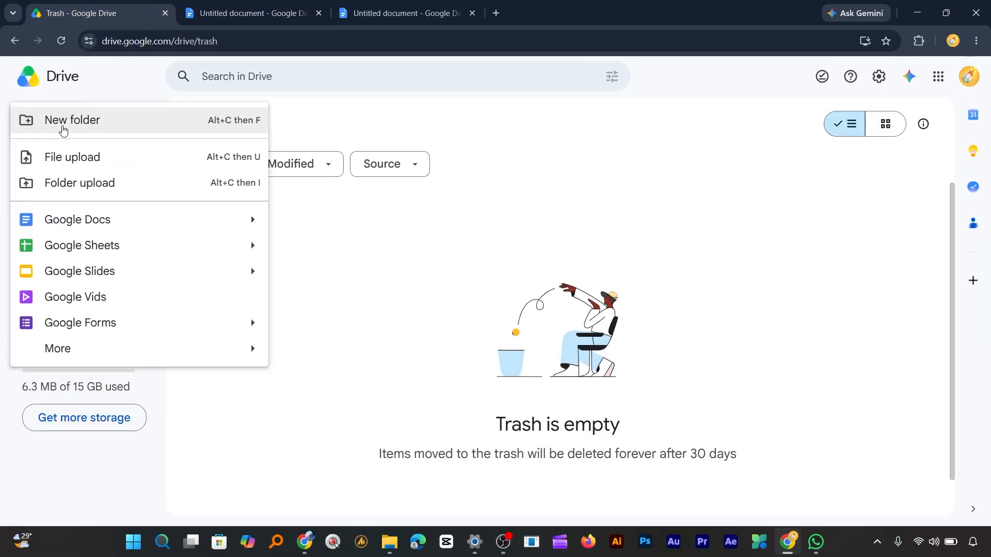
pyautogui.moveTo(91, 222)
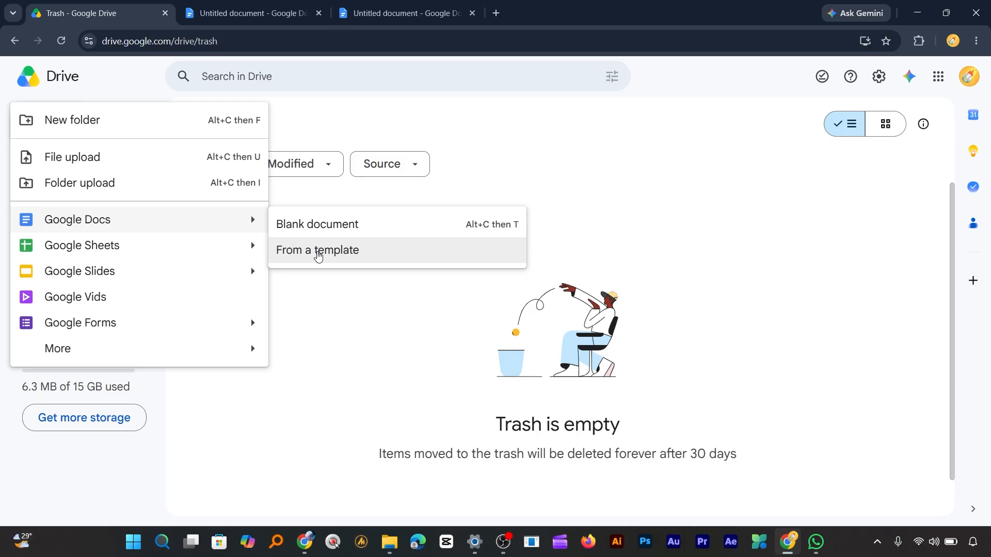
pyautogui.click(318, 254)
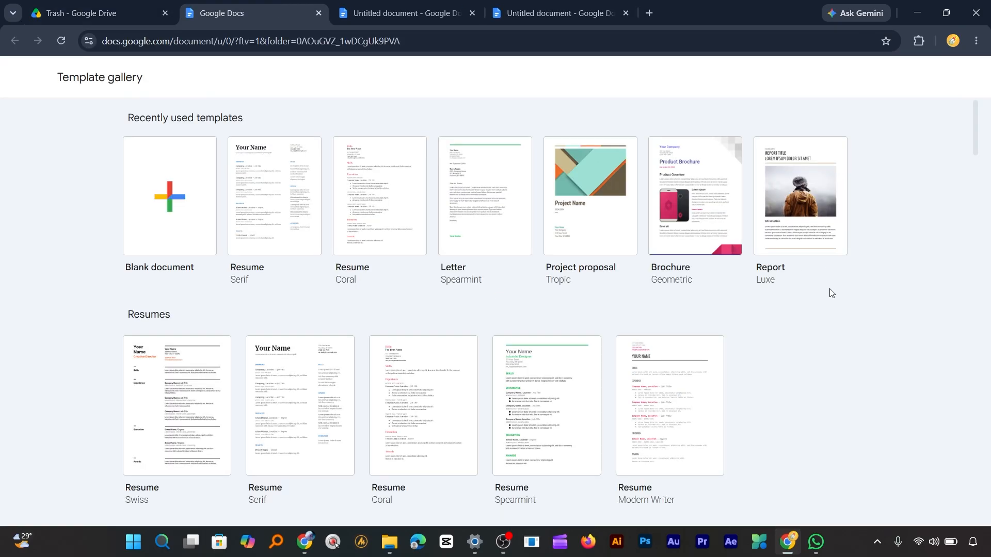
pyautogui.scroll(-6, 831, 293)
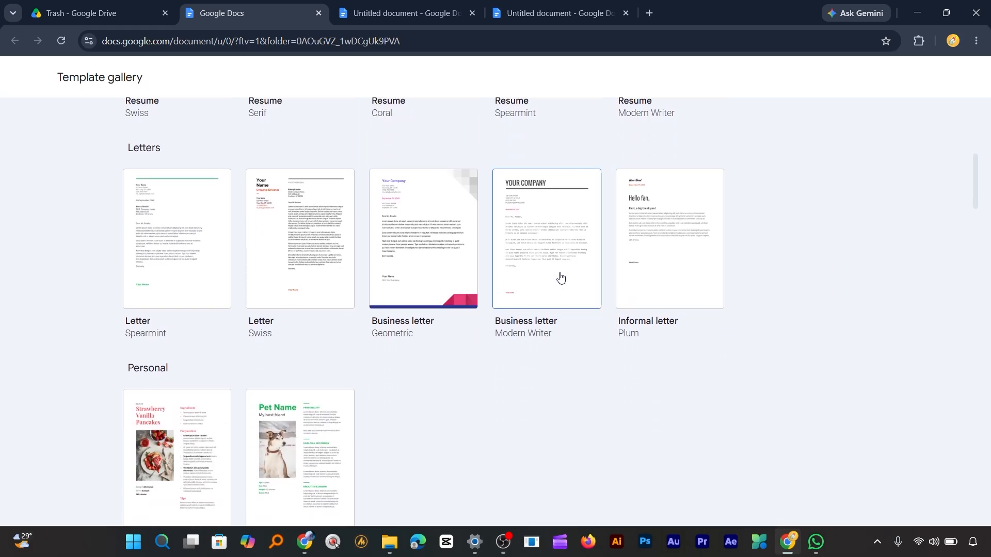
pyautogui.scroll(-5, 563, 279)
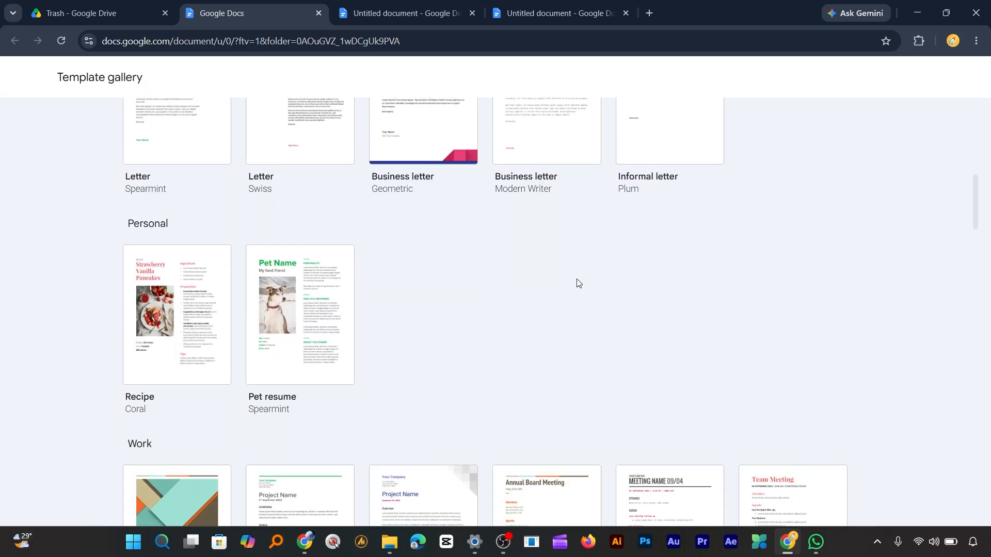
pyautogui.scroll(-2, 583, 288)
pyautogui.scroll(-2, 648, 296)
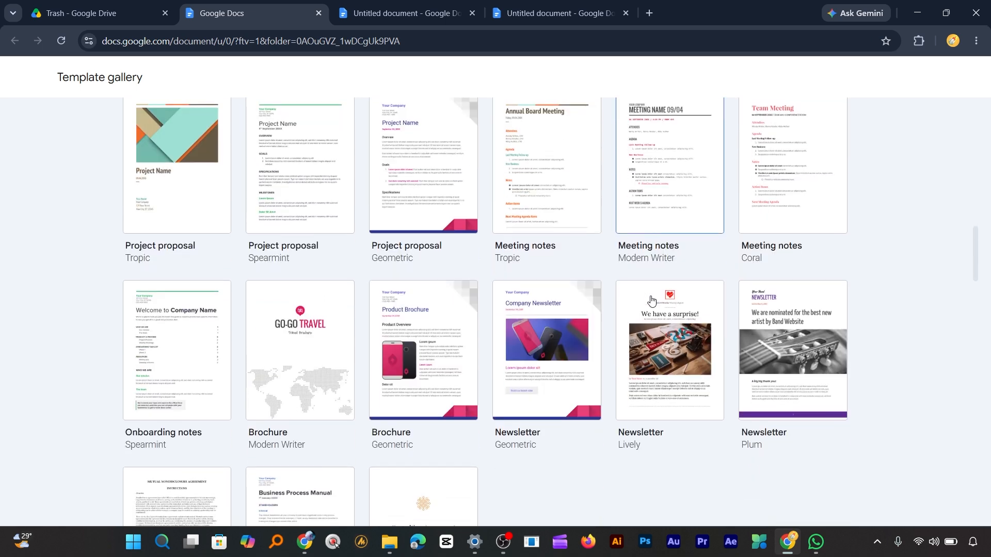
pyautogui.scroll(5, 651, 301)
pyautogui.scroll(11, 652, 301)
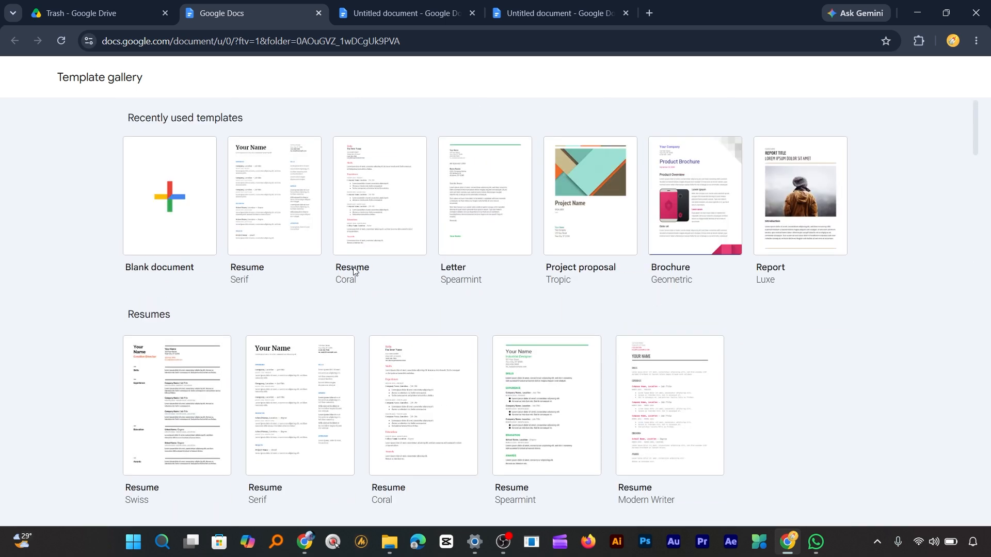
# Create a blank document from the template gallery and close the two other untitled documents.
pyautogui.click(182, 220)
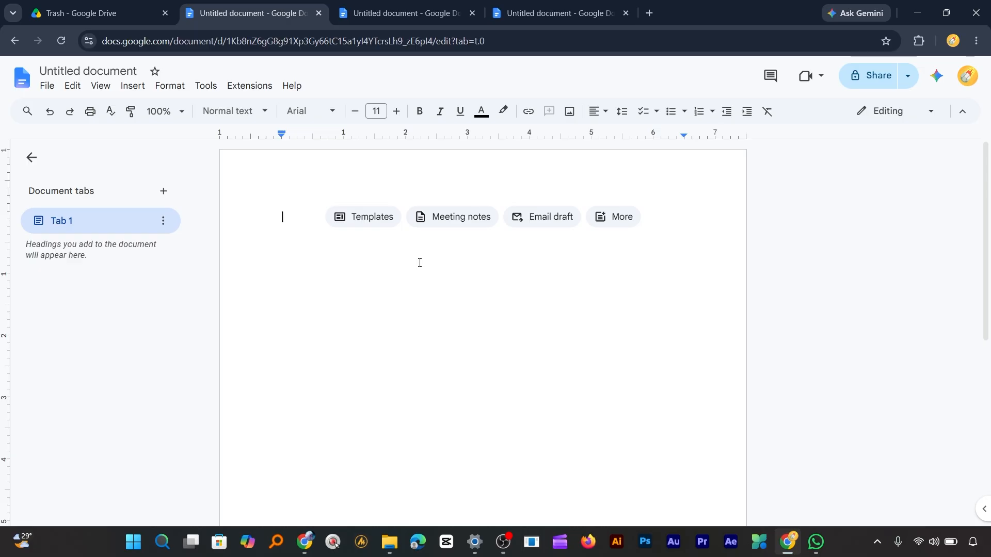
pyautogui.click(625, 13)
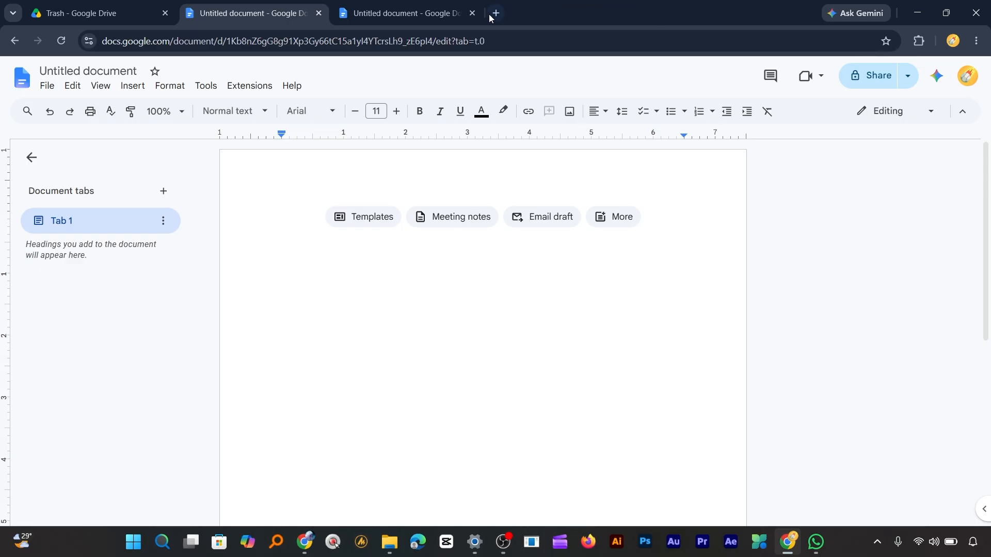
pyautogui.click(473, 13)
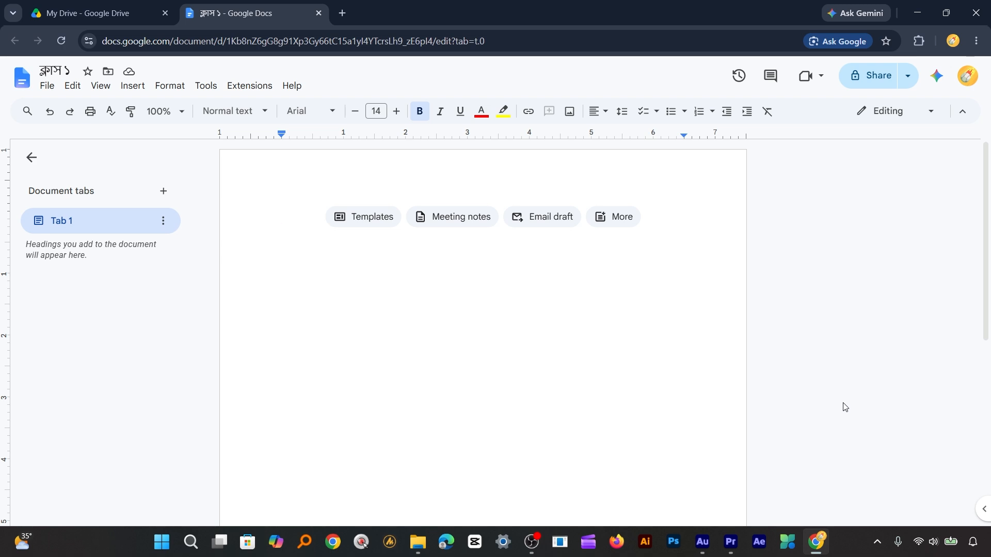
# Open the document's page setup and set the paper size to A4 (8.27" x 11.69").
pyautogui.click(49, 86)
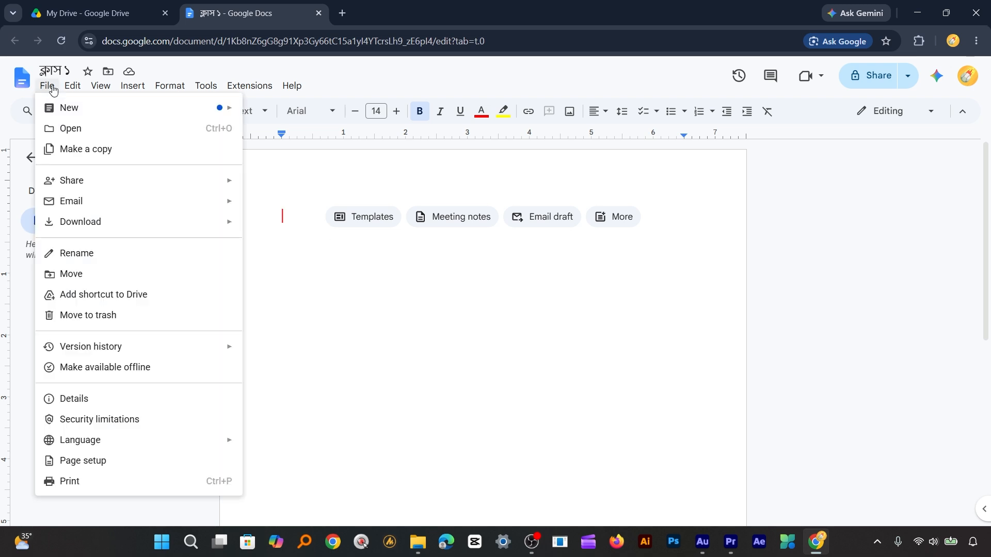
pyautogui.click(122, 469)
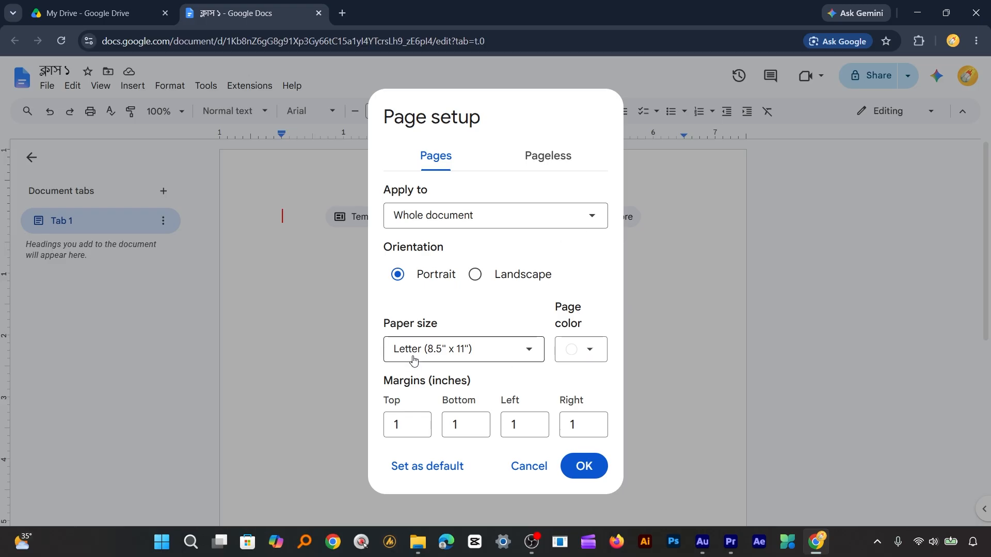
pyautogui.click(531, 353)
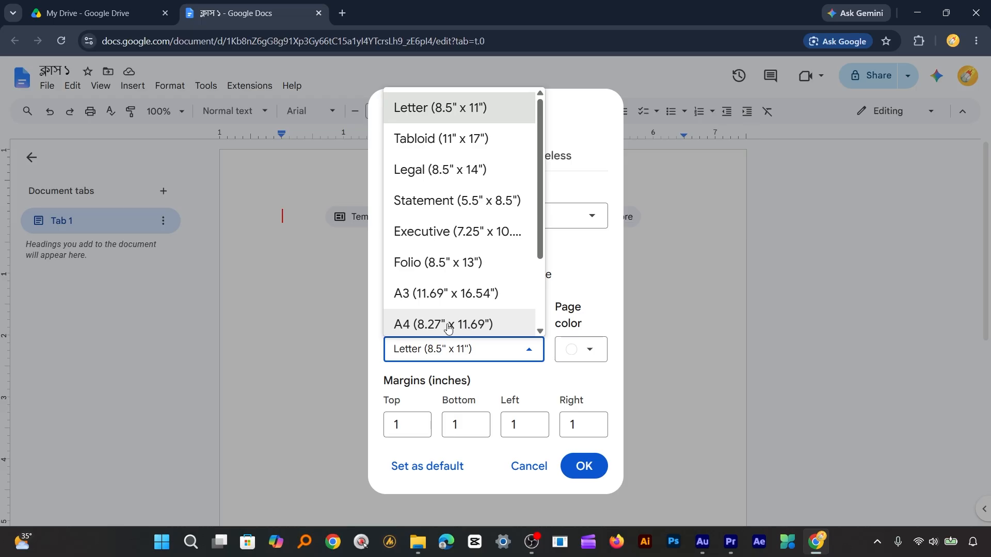
pyautogui.click(447, 325)
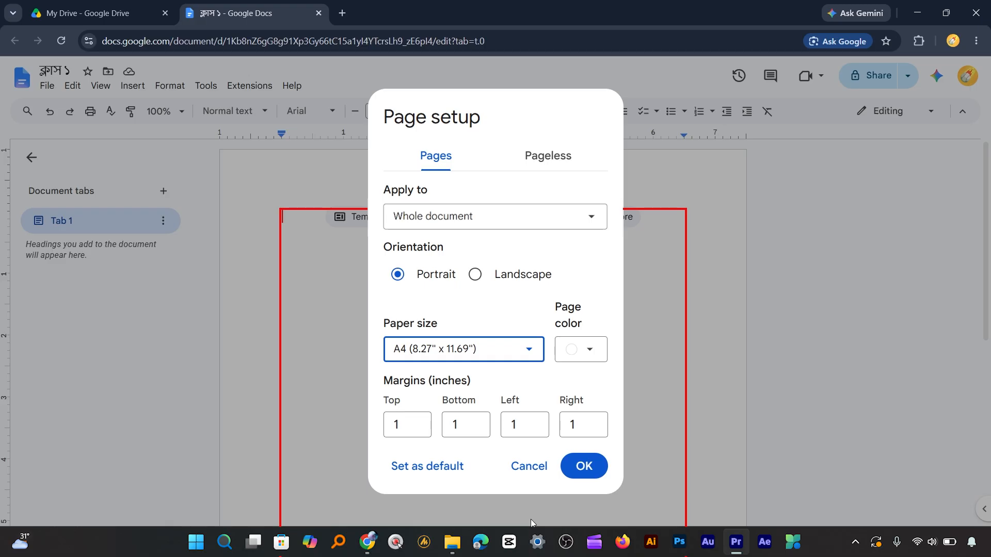
# Try a top margin of 0.5 inches and restore it to 1 inch.
pyautogui.doubleClick(402, 424)
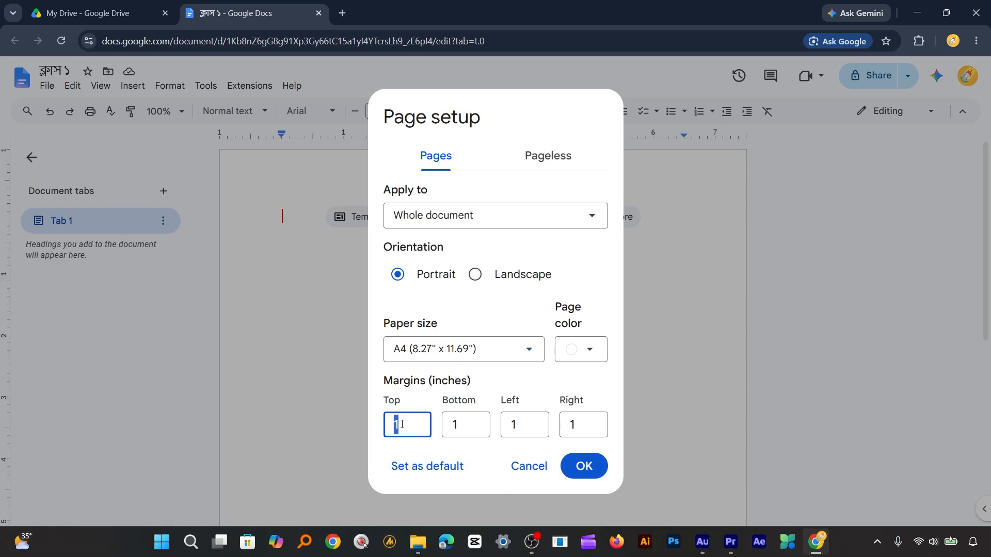
pyautogui.write('0.5')
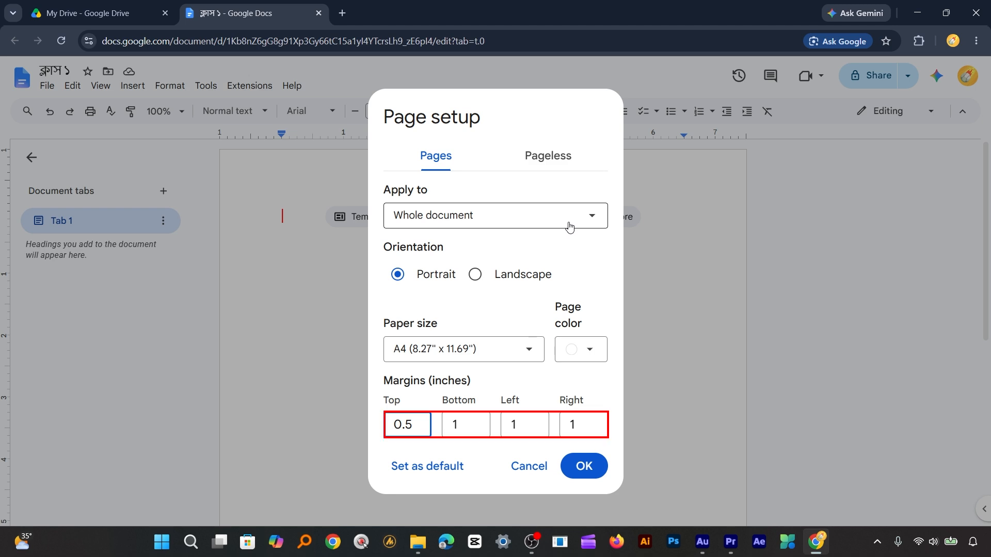
pyautogui.press('BackSpace')
pyautogui.press('BackSpace')
pyautogui.press('BackSpace')
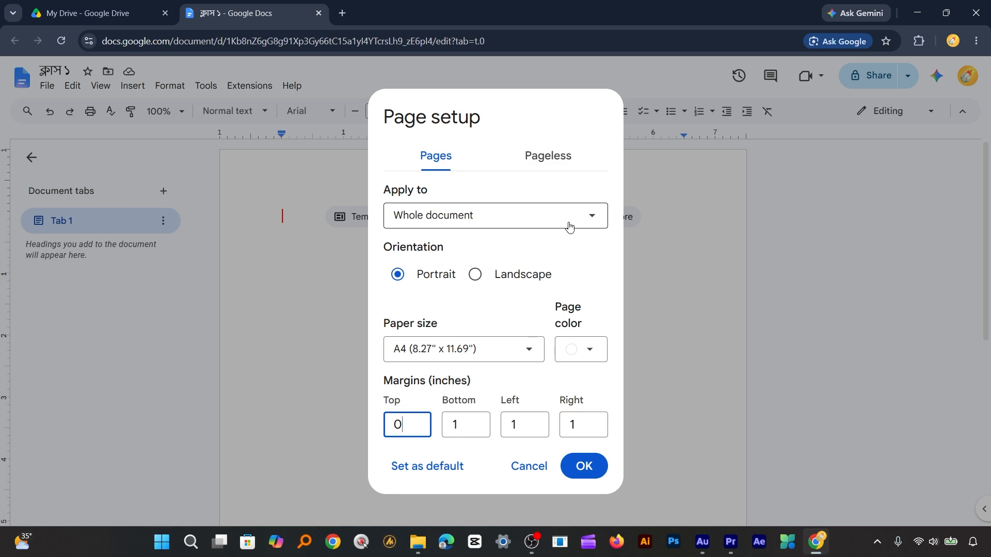
pyautogui.write('1')
pyautogui.click(579, 233)
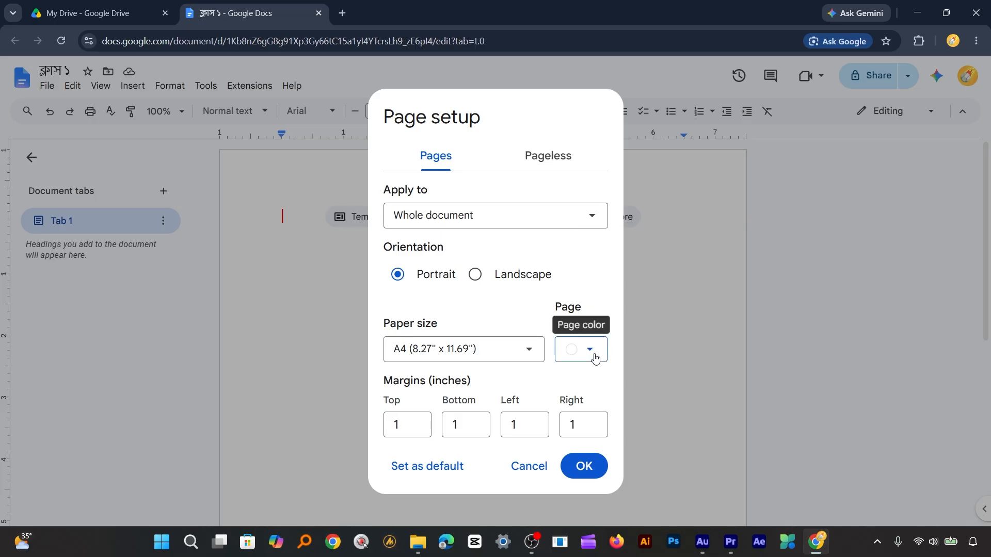
# Try black as the page color and switch it back to white.
pyautogui.click(595, 358)
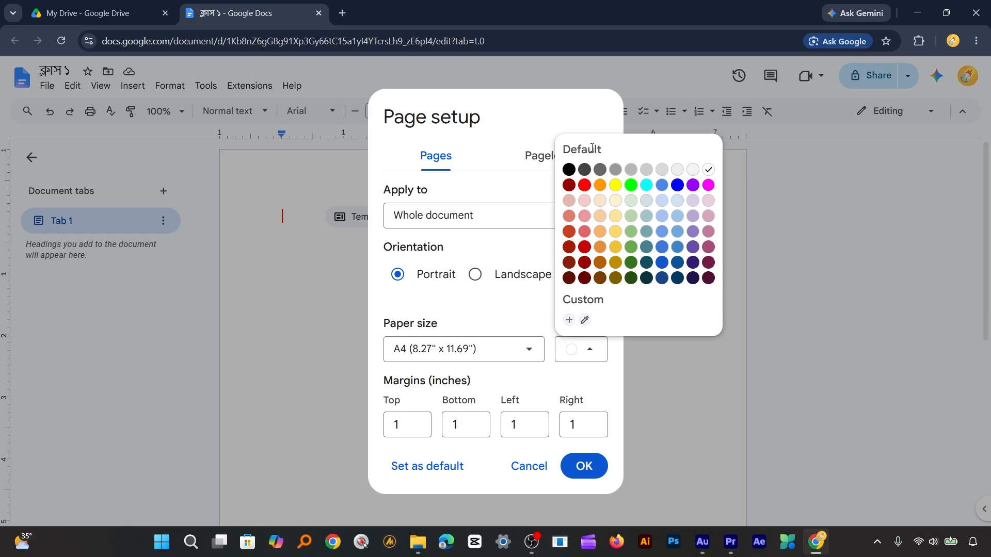
pyautogui.click(568, 170)
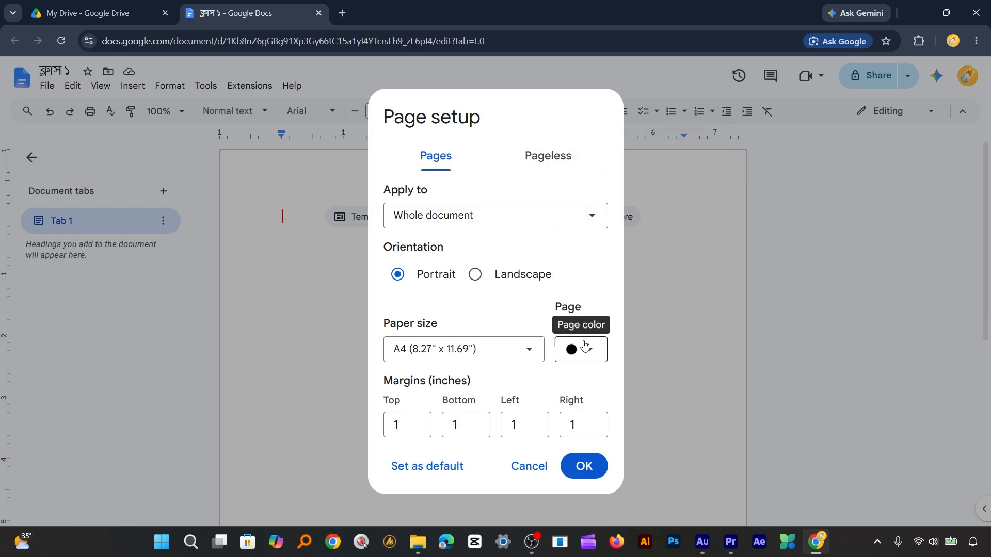
pyautogui.click(586, 349)
pyautogui.click(705, 170)
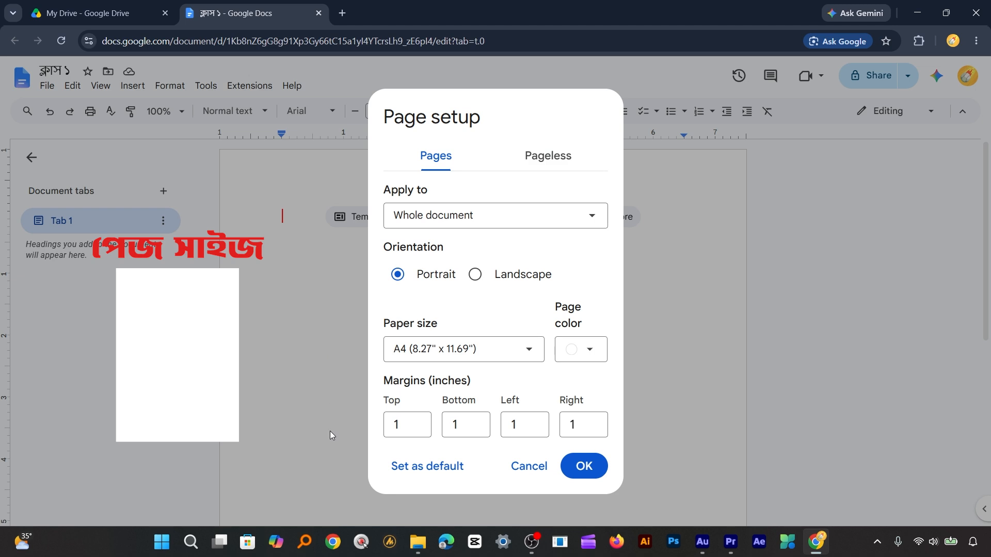
# Try landscape orientation, switch back to portrait and apply the page setup.
pyautogui.click(473, 275)
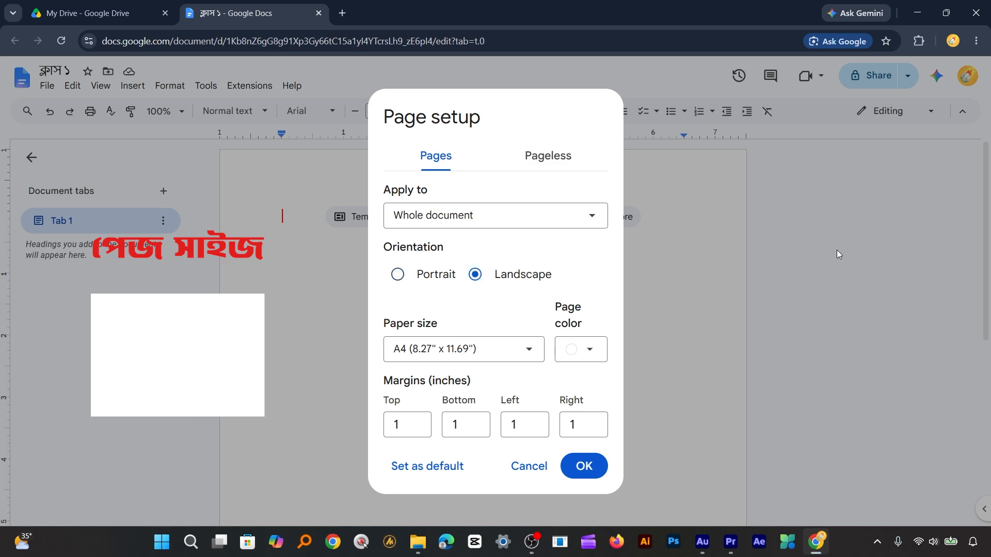
pyautogui.click(397, 274)
pyautogui.click(593, 467)
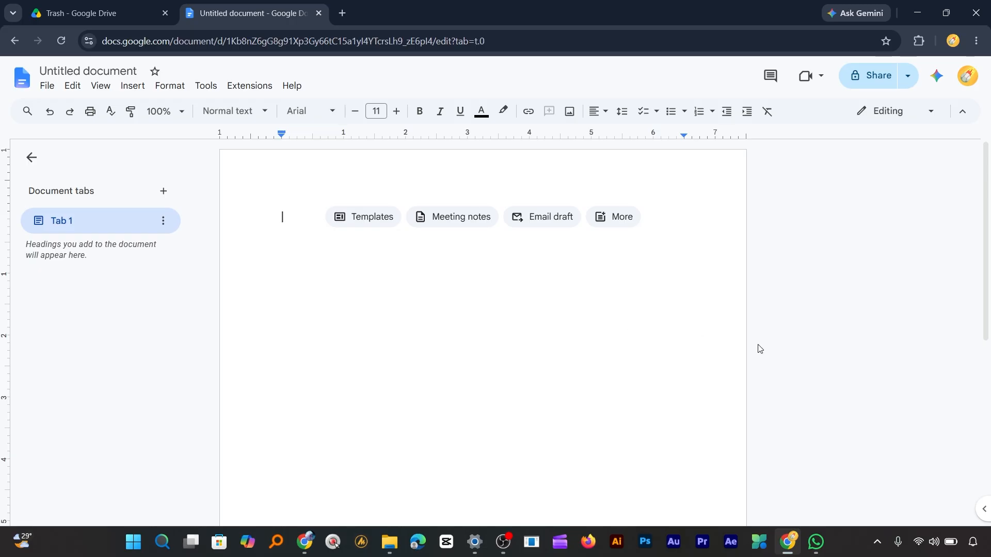
# Bring up the Bengali keyboard tool from the system tray and switch its input language to বাংলা.
pyautogui.click(880, 540)
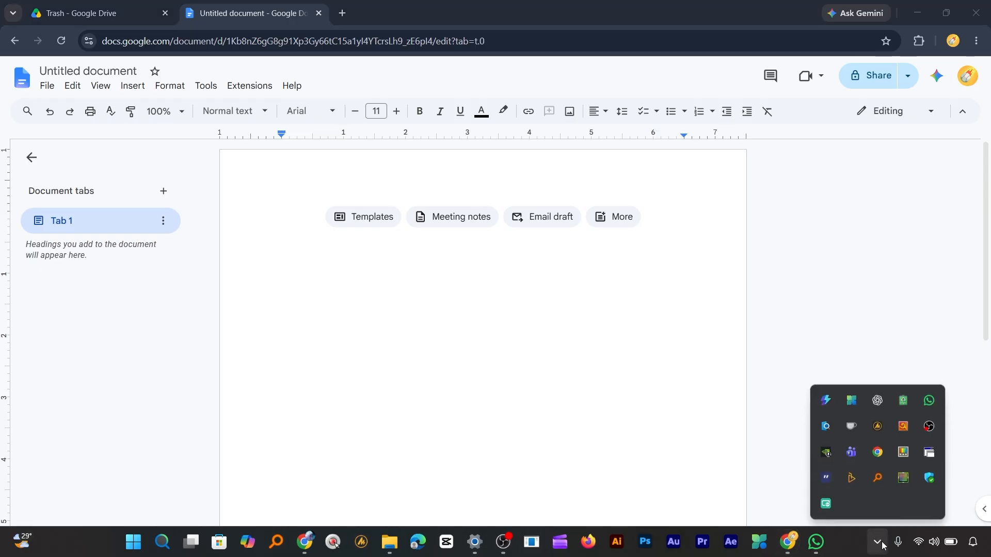
pyautogui.click(900, 426)
pyautogui.click(487, 9)
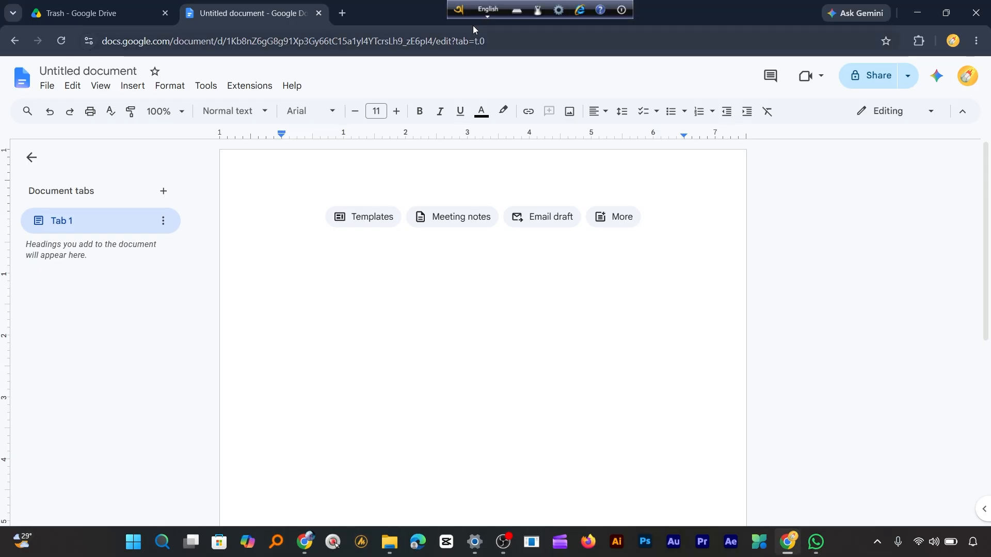
pyautogui.click(489, 11)
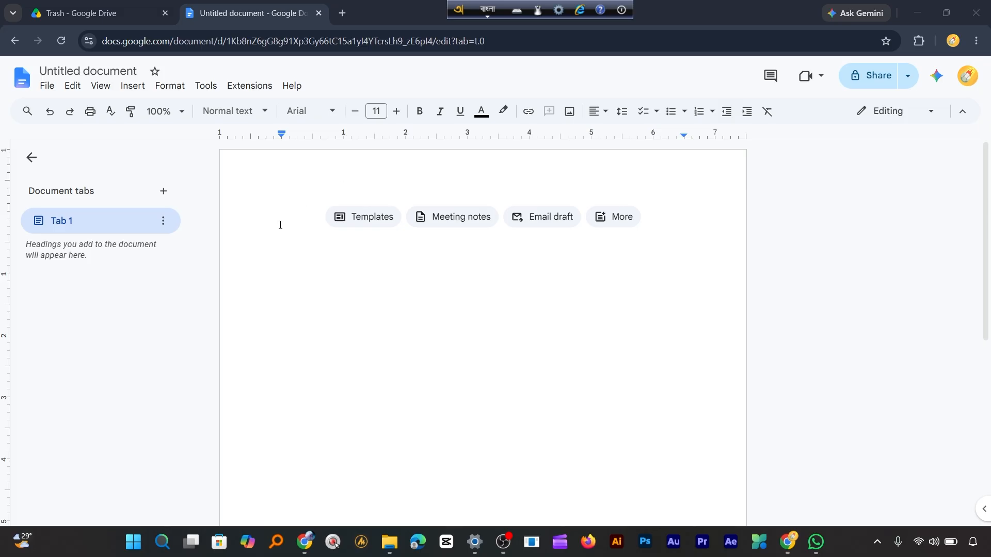
# Write "কম্পিউটার রিলেটেড যে কোনো টিউটরিয়াল পেতে আমাদের চ্যানেল ভিজিট করুন" in the document and start a new line.
pyautogui.write('kompiuTar rileTeD je kono TiuToriyal pete amader CZanel')
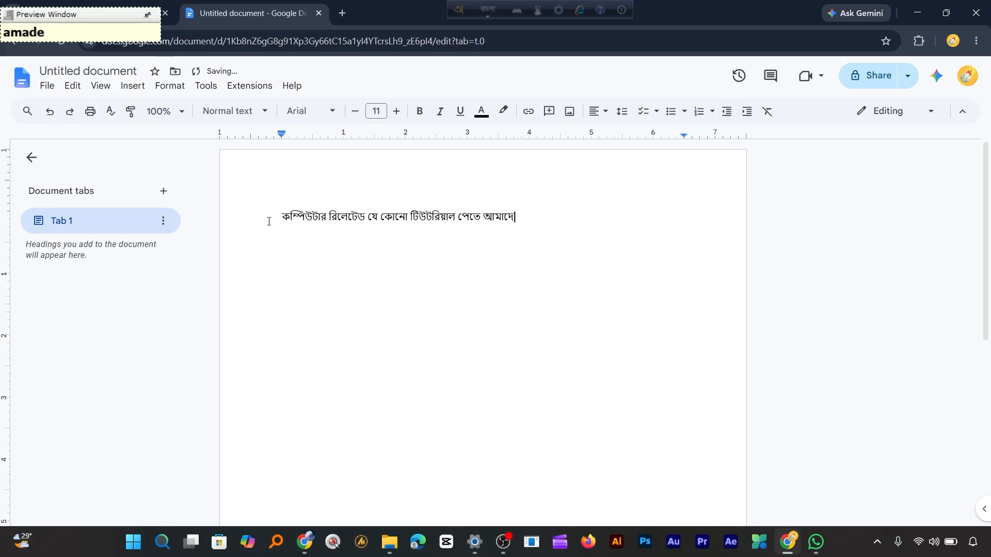
pyautogui.write(' vijiT korun')
pyautogui.press('Return')
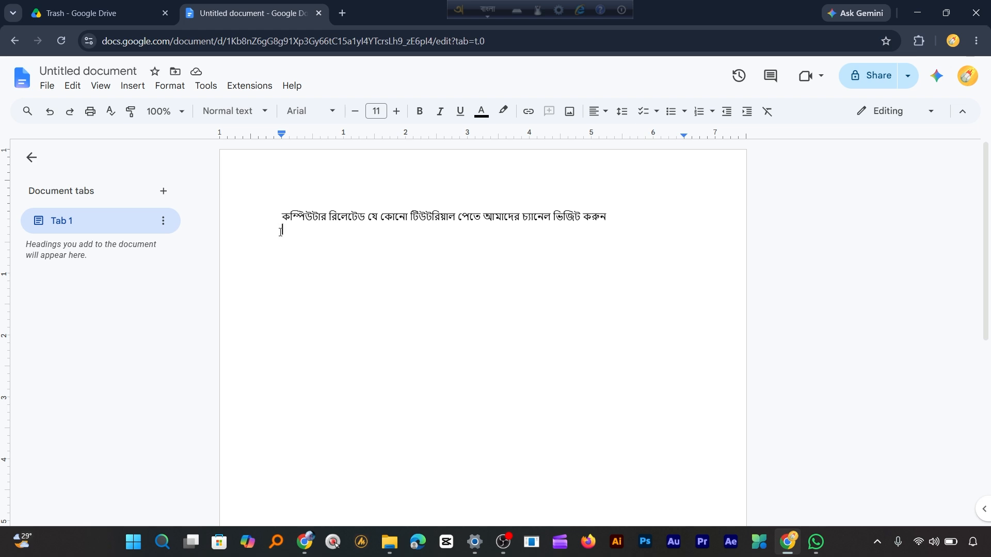
# Rename the document as "ক্লাস ১" and exit the Bengali keyboard tool.
pyautogui.click(102, 73)
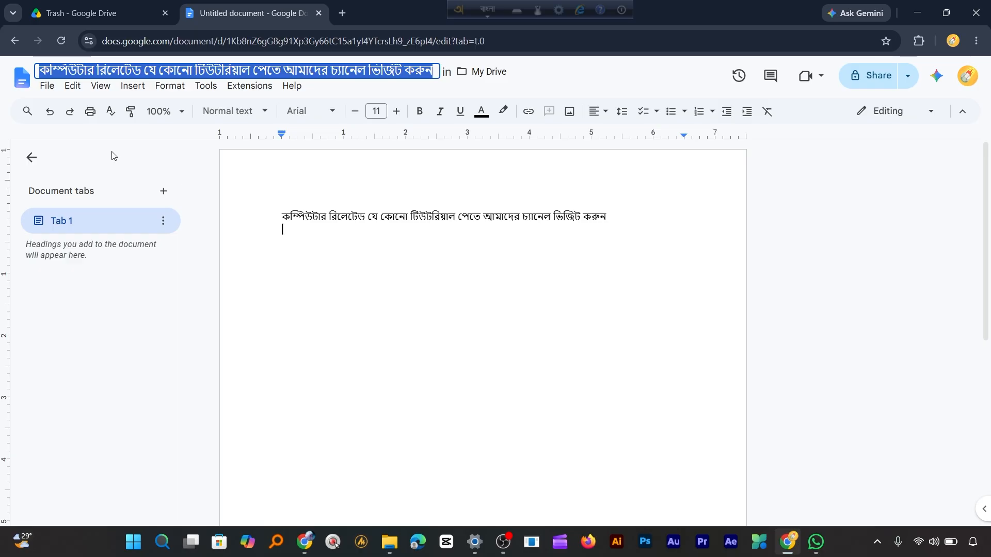
pyautogui.press('BackSpace')
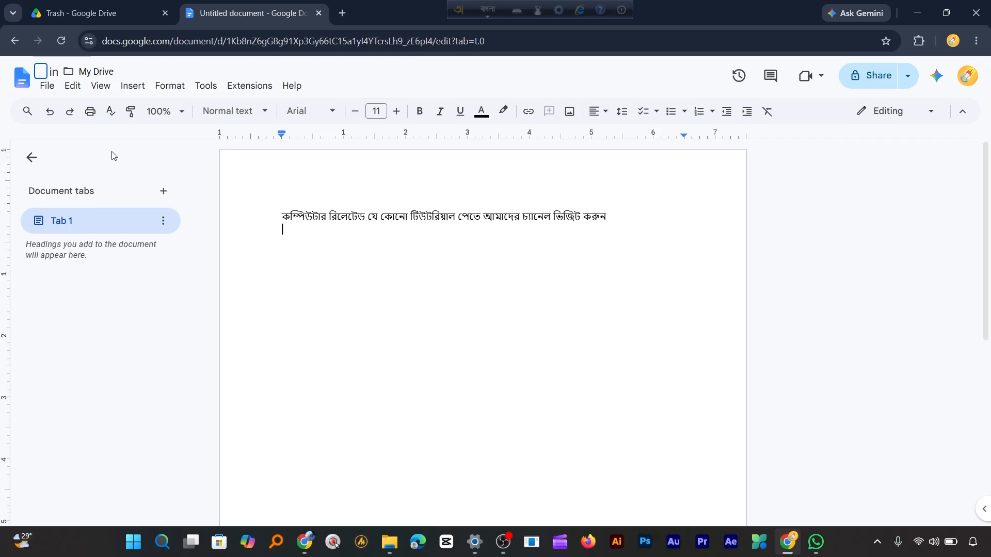
pyautogui.write('Class 1')
pyautogui.rightClick(627, 11)
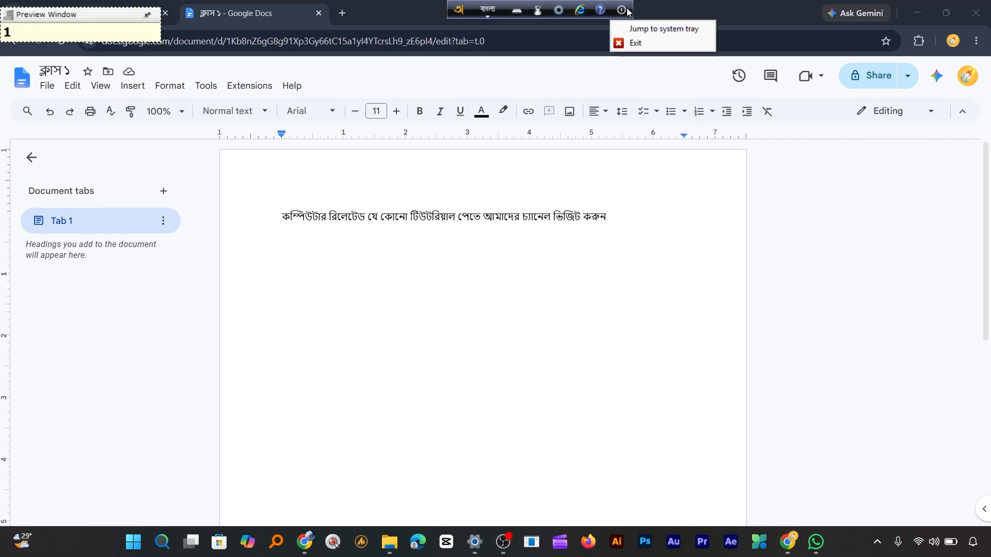
pyautogui.click(643, 43)
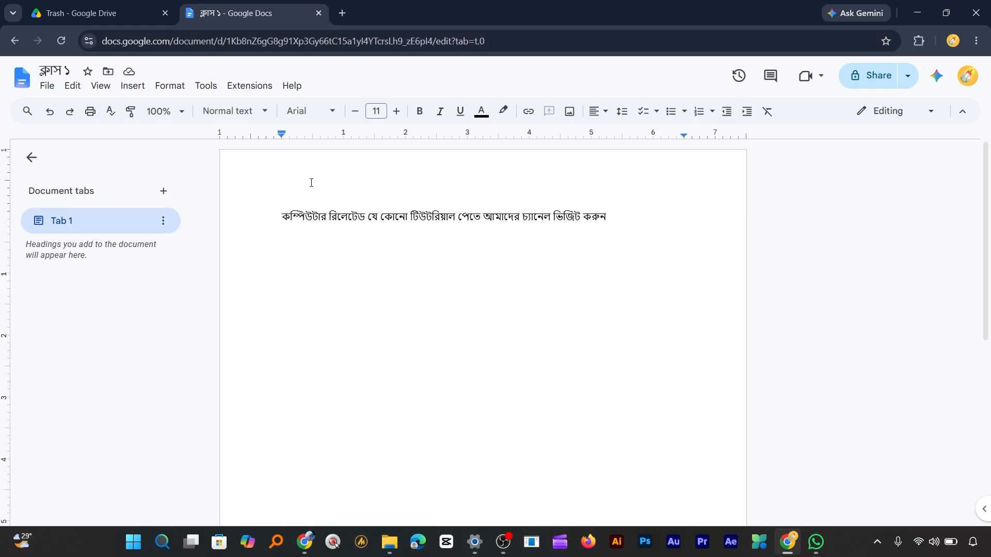
# Switch to Google Drive's home page and create a new folder named Class1.
pyautogui.click(110, 13)
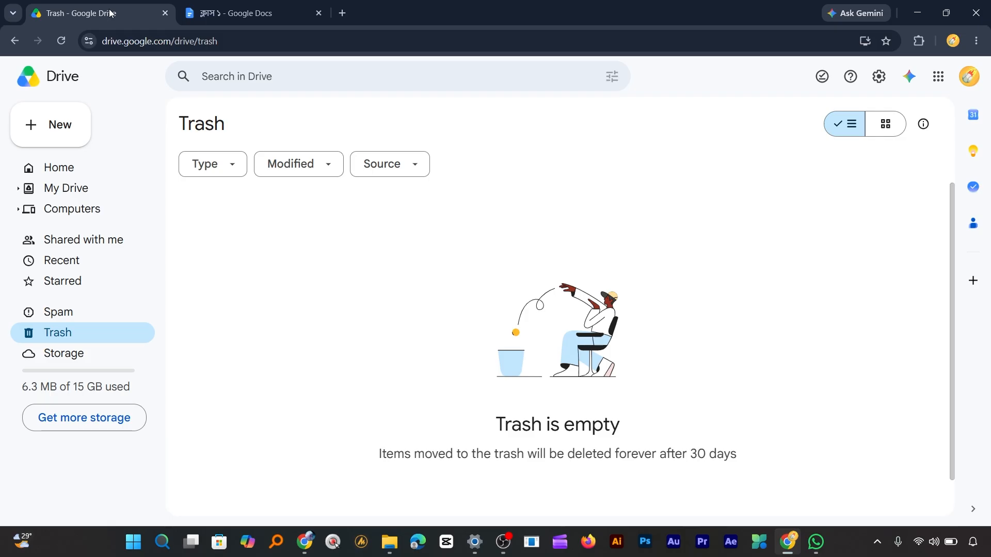
pyautogui.click(64, 172)
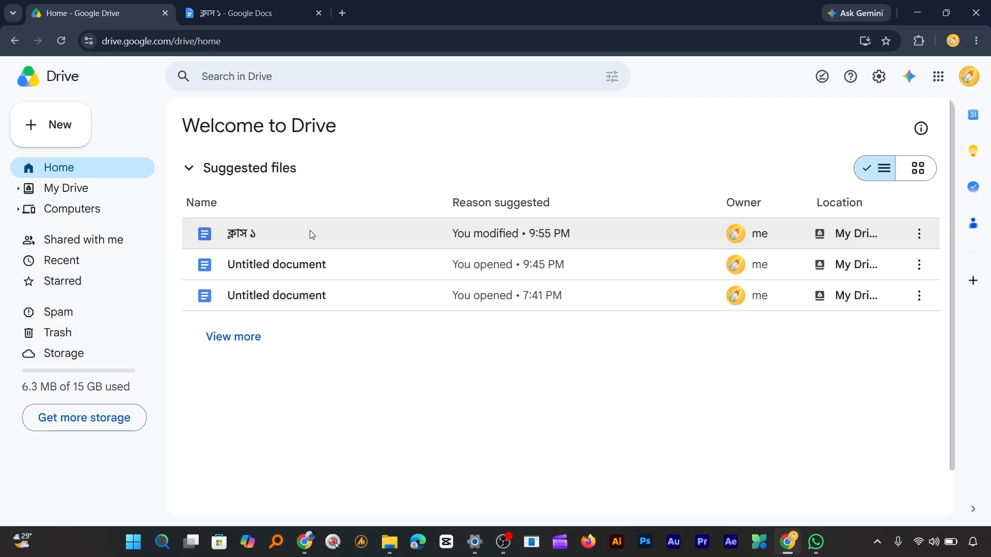
pyautogui.click(42, 130)
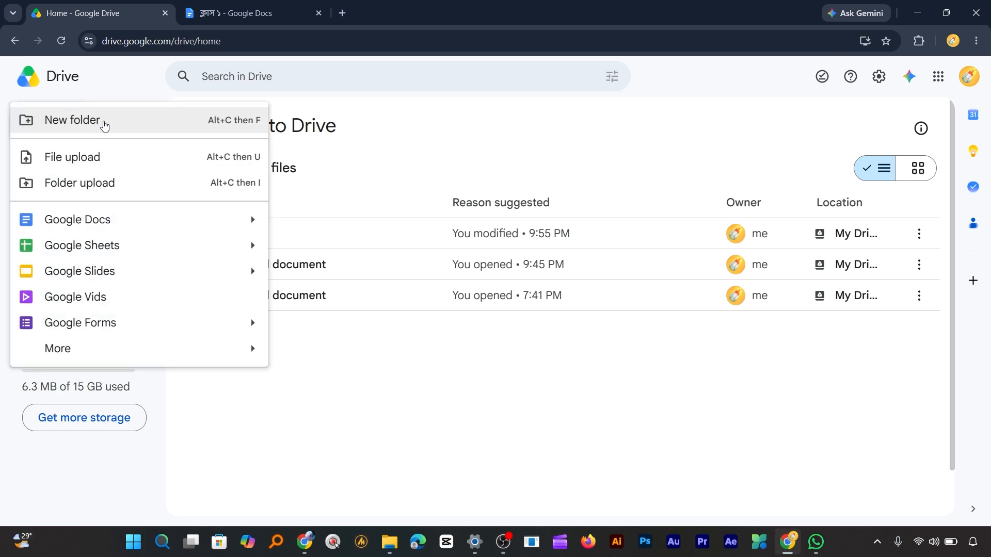
pyautogui.click(104, 125)
pyautogui.write('Class1')
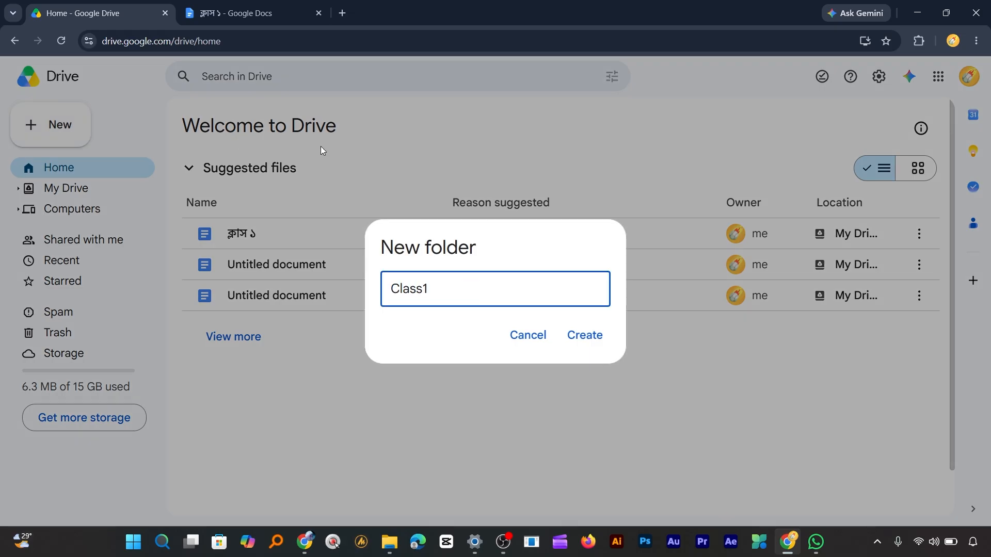
pyautogui.click(583, 336)
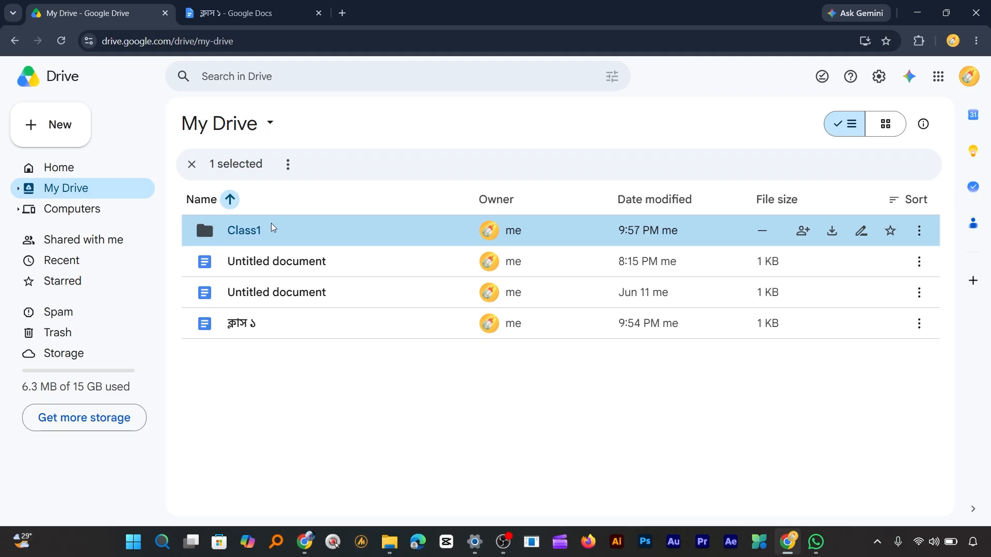
# Return to the "ক্লাস ১" document and move it from My Drive into the Class1 folder.
pyautogui.click(240, 11)
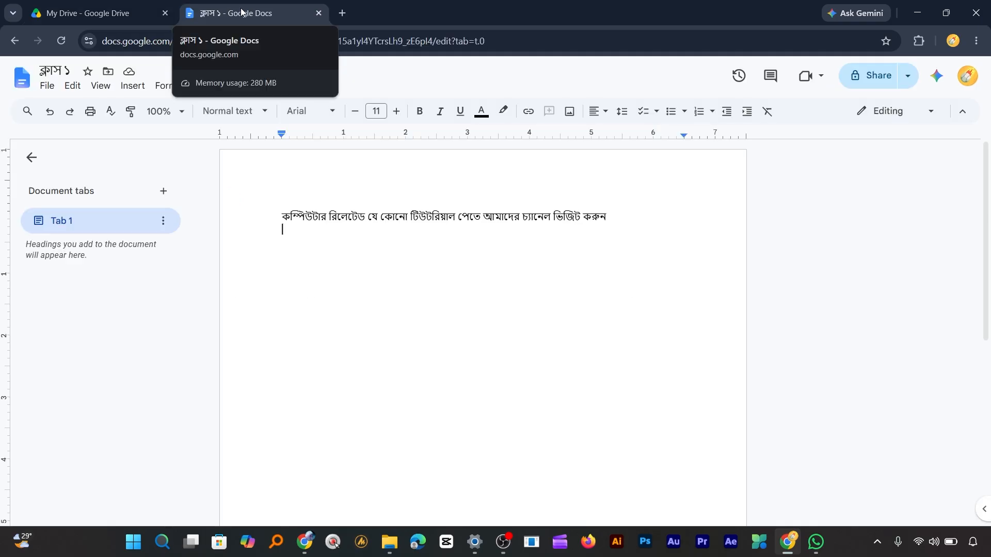
pyautogui.click(98, 13)
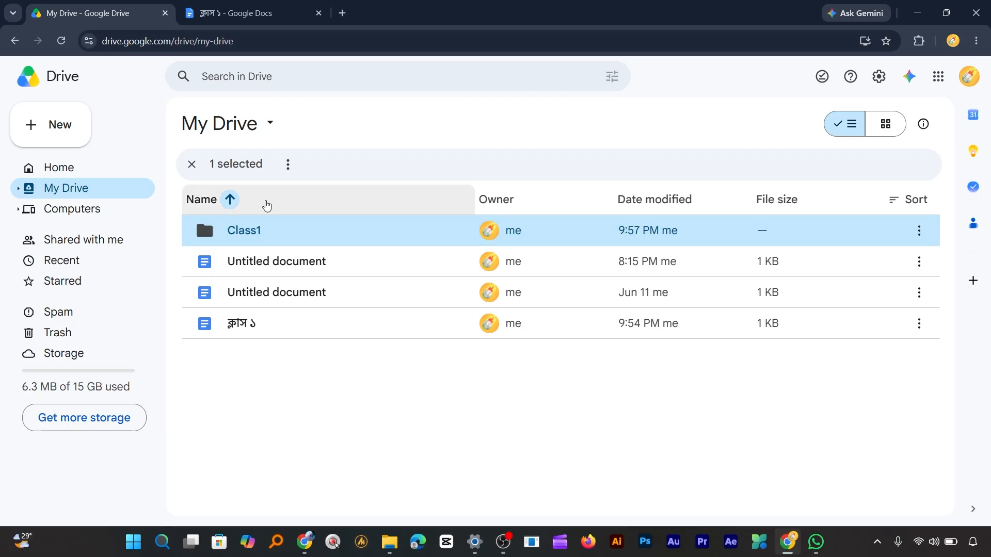
pyautogui.click(249, 12)
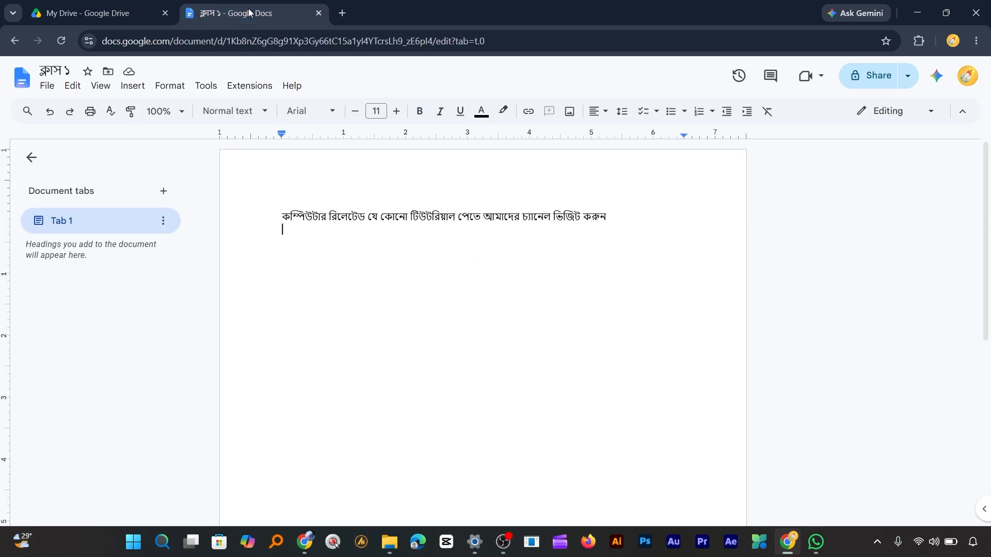
pyautogui.click(108, 72)
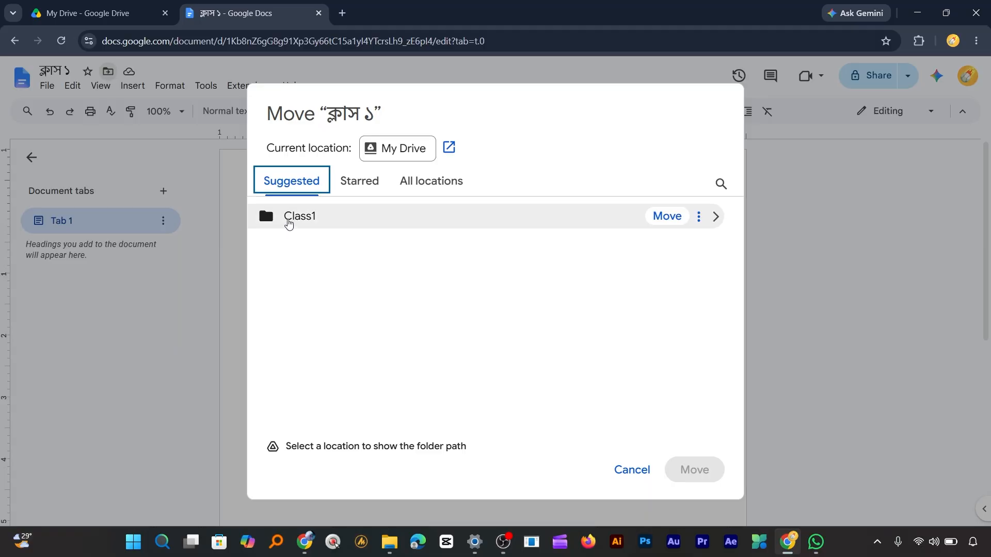
pyautogui.click(296, 222)
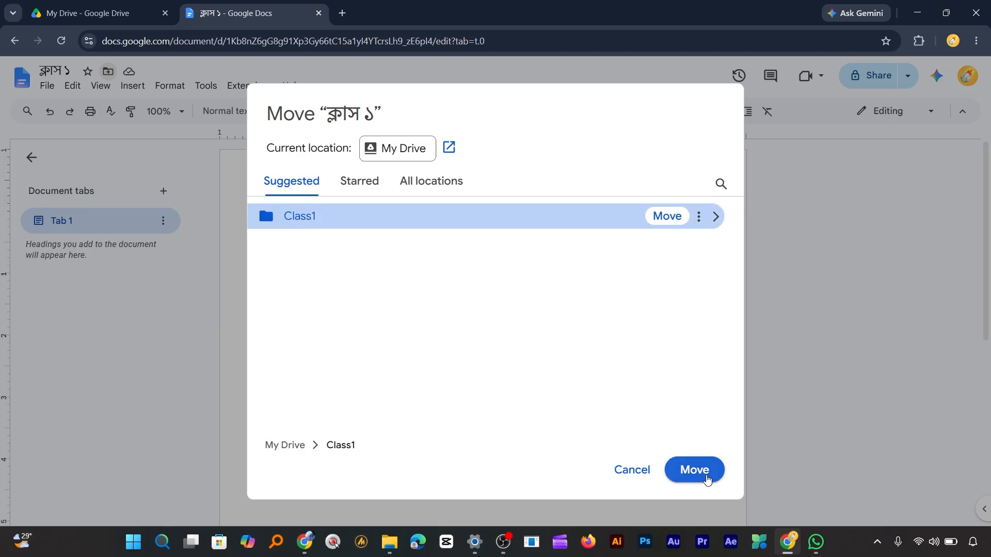
pyautogui.click(707, 479)
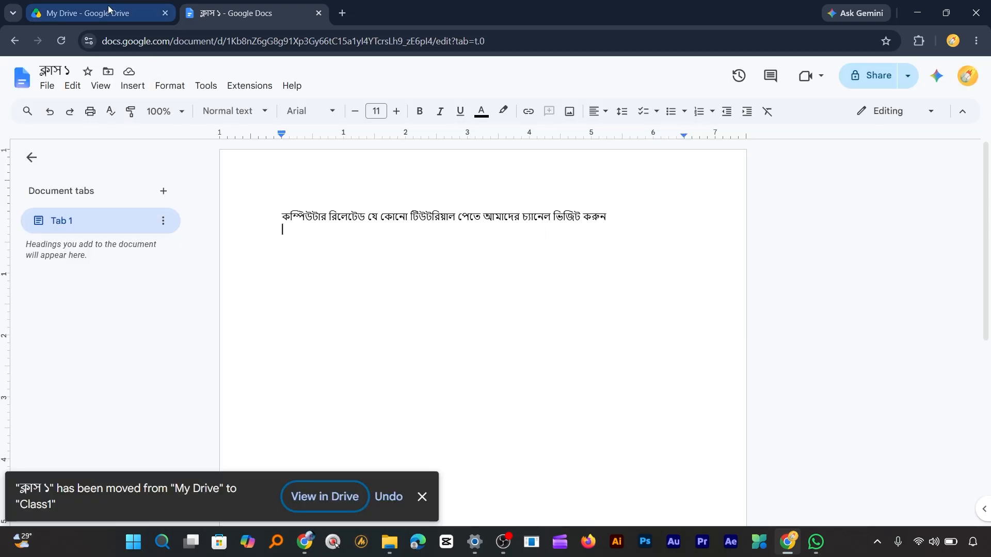
# Refresh My Drive, enter the Class1 folder and open the "ক্লাস ১" document from it.
pyautogui.moveTo(107, 14)
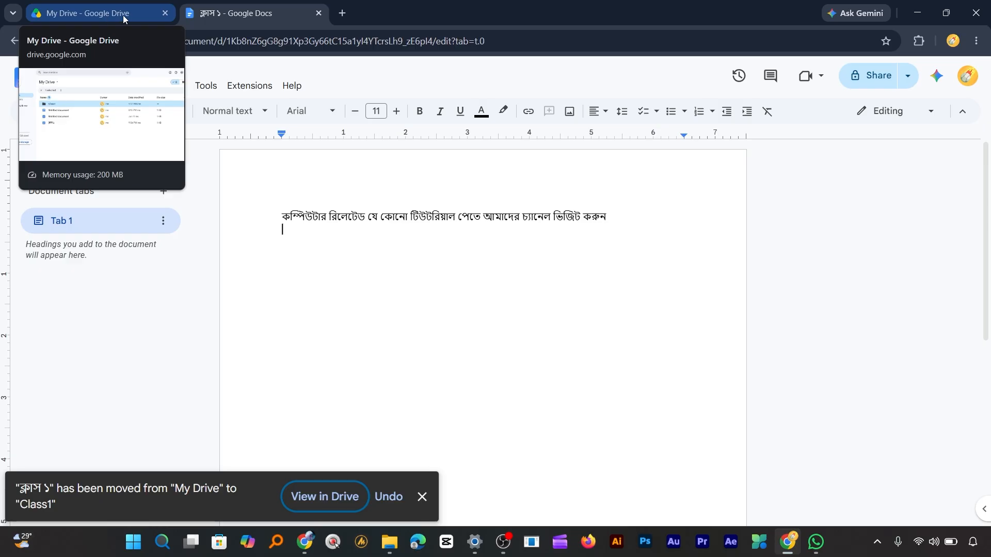
pyautogui.click(126, 14)
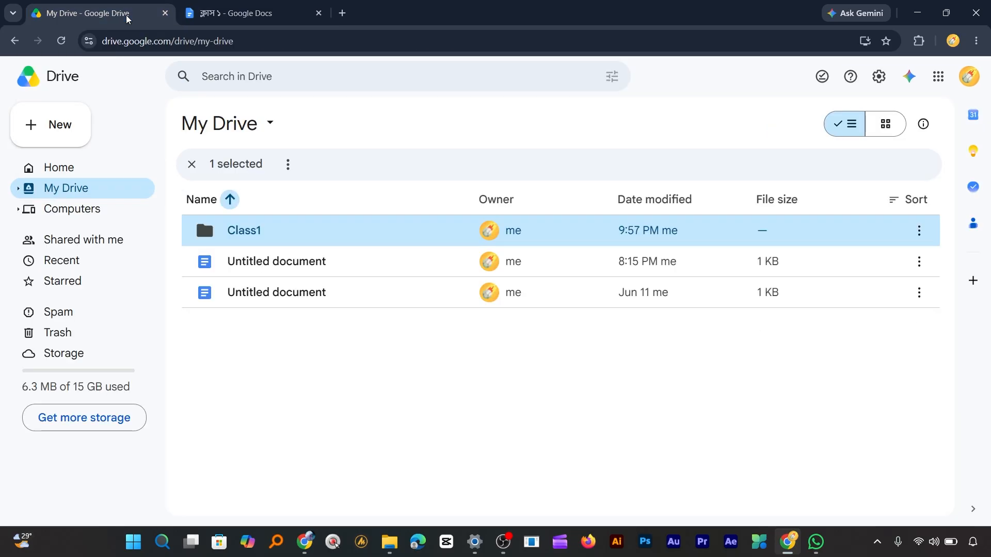
pyautogui.click(62, 44)
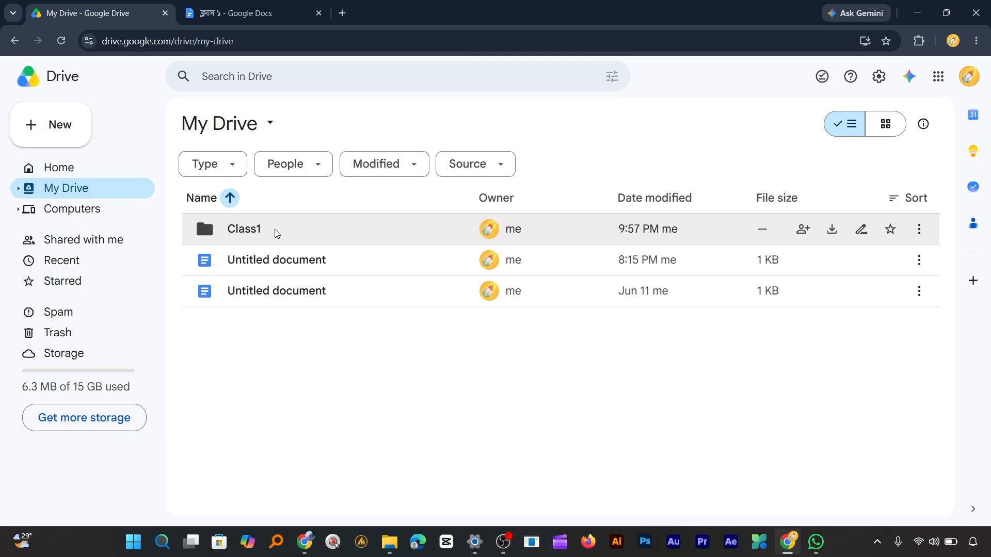
pyautogui.click(277, 233)
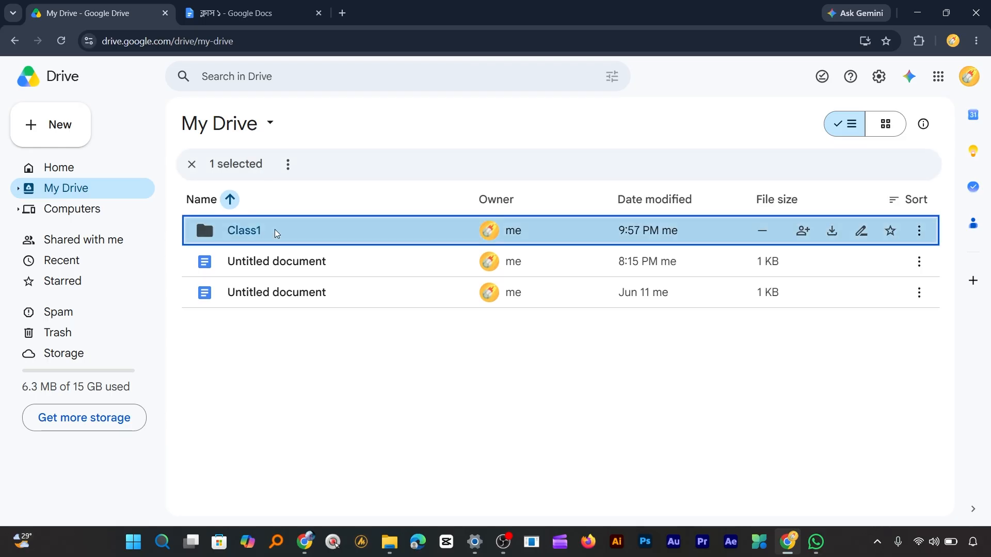
pyautogui.doubleClick(275, 232)
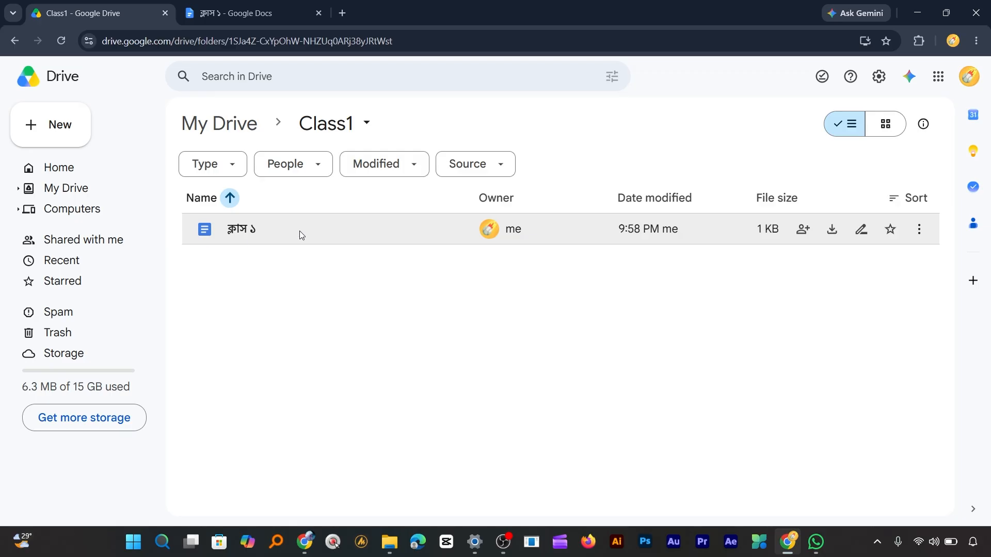
pyautogui.doubleClick(258, 233)
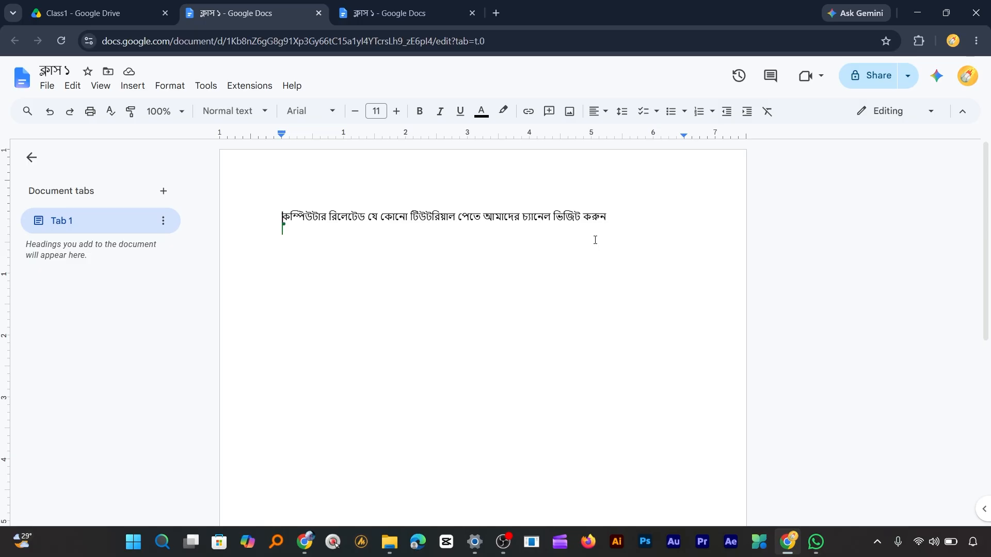
# Insert a line break after the document's first sentence and switch to the other open "ক্লাস ১" document.
pyautogui.click(611, 218)
pyautogui.press('Return')
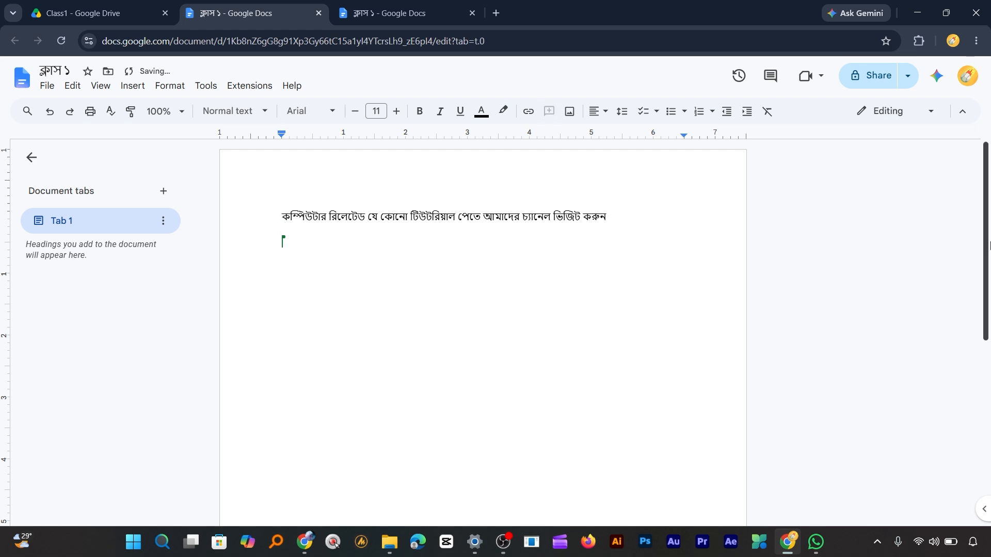
pyautogui.hotkey('ctrl', 'Tab')
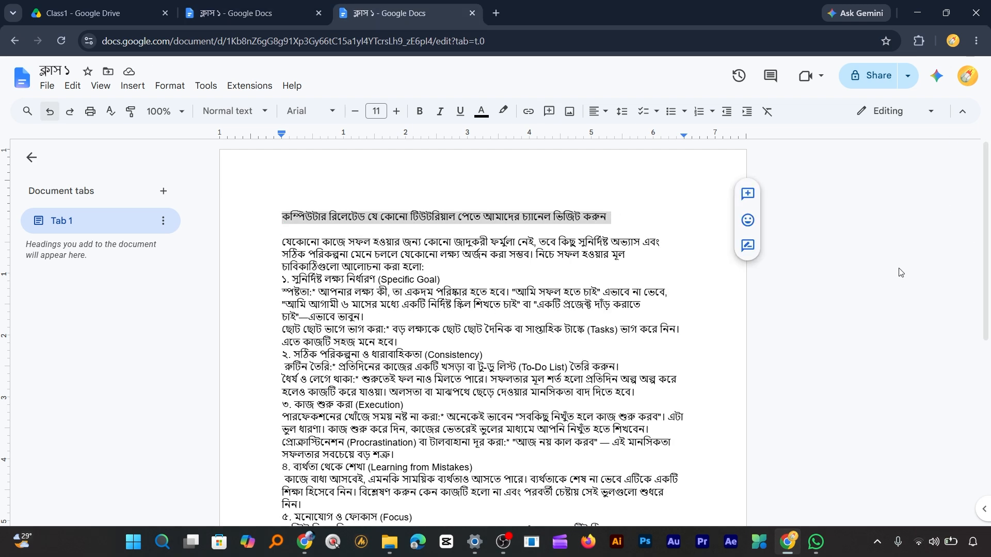
# Set the font size of the document's first line to 14 and deselect the text.
pyautogui.click(277, 216)
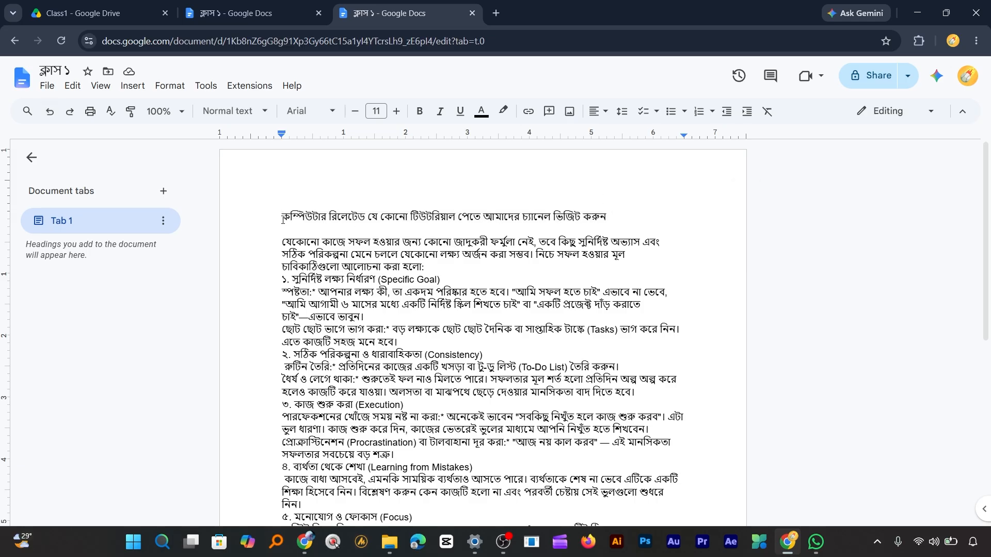
pyautogui.moveTo(281, 216); pyautogui.dragTo(611, 222)
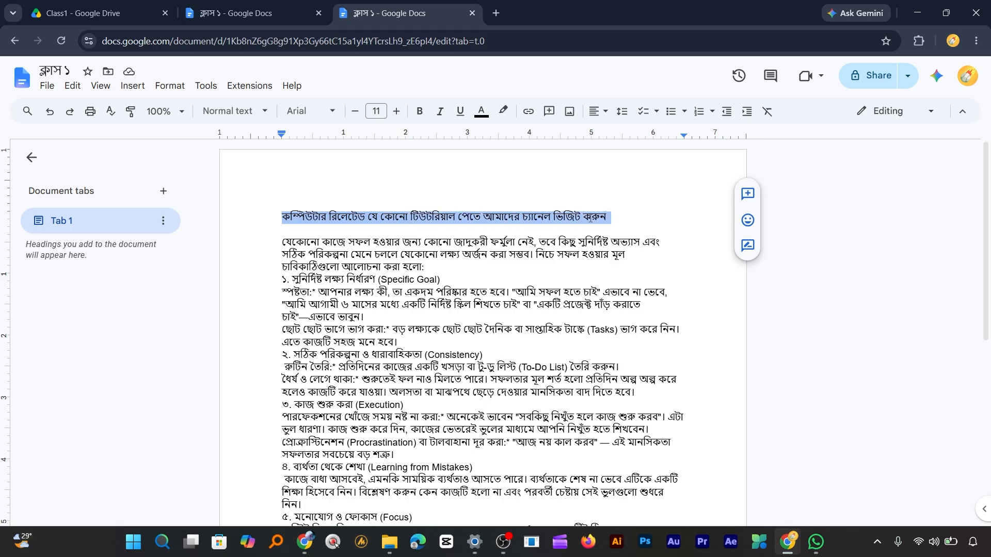
pyautogui.click(396, 111)
pyautogui.click(396, 112)
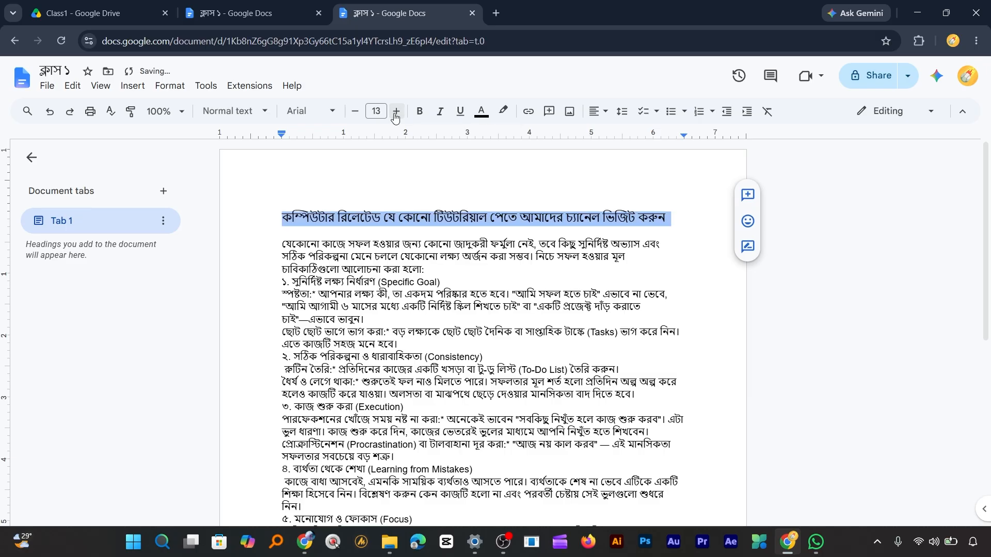
pyautogui.click(396, 112)
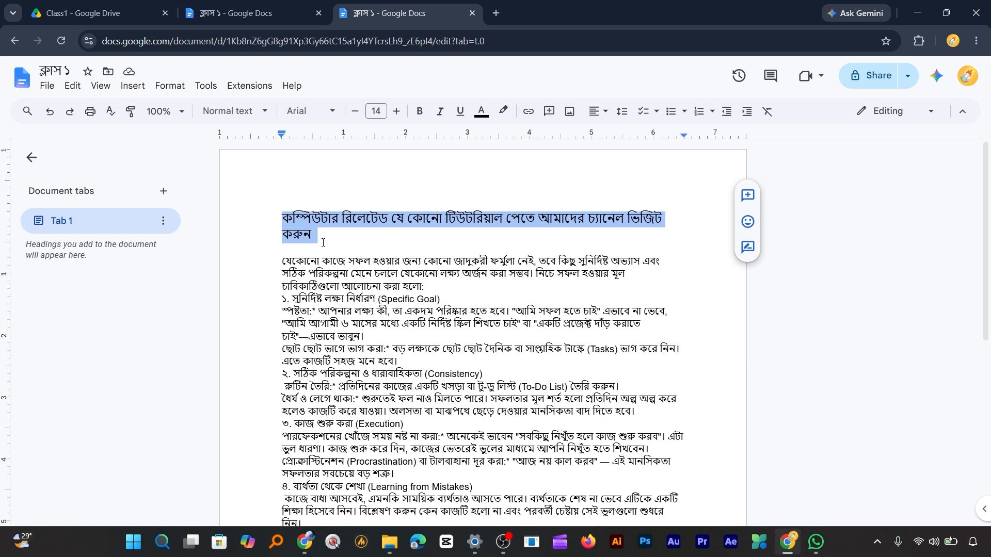
pyautogui.click(356, 249)
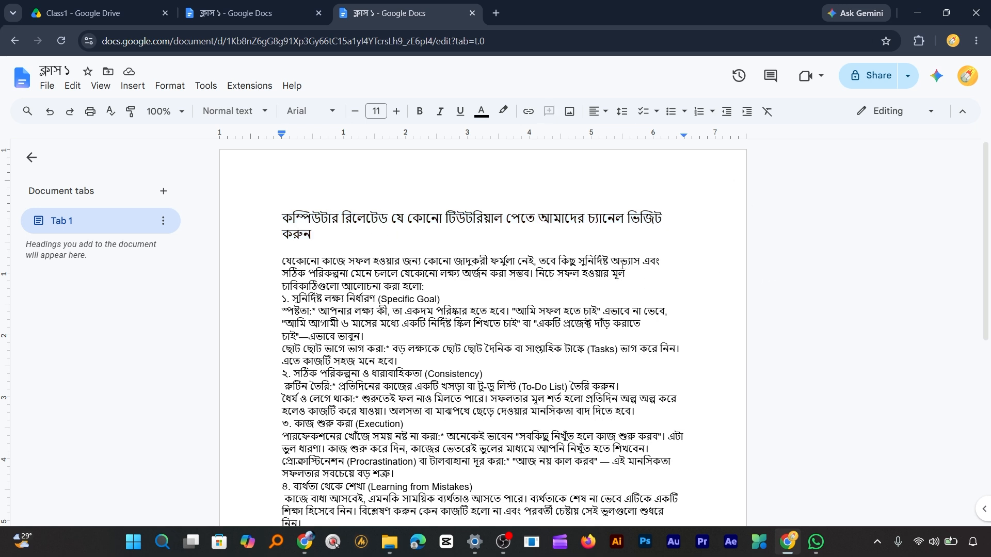
# Make the heading at the start of the document bold and underlined, trying italic on it and removing that again.
pyautogui.click(278, 214)
pyautogui.moveTo(280, 218); pyautogui.dragTo(513, 238)
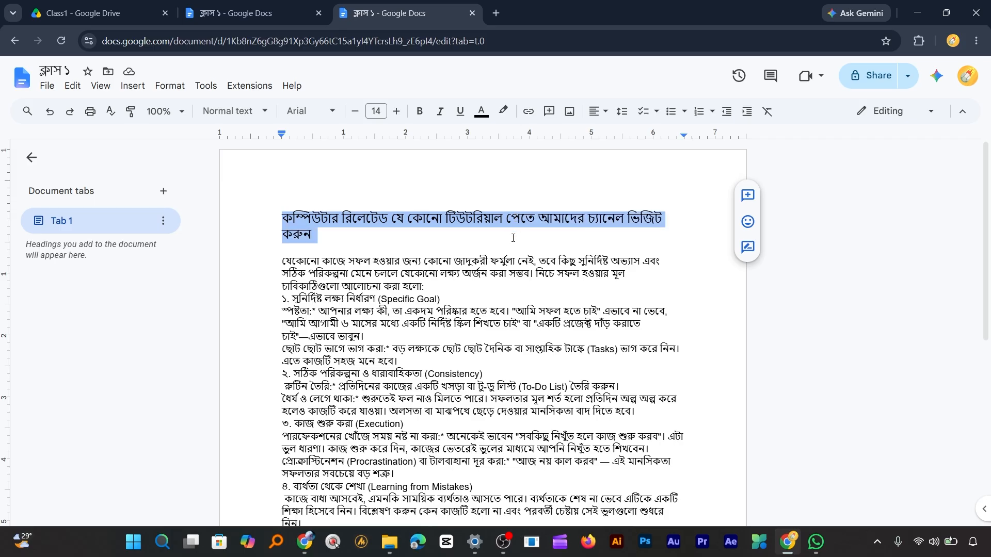
pyautogui.click(420, 113)
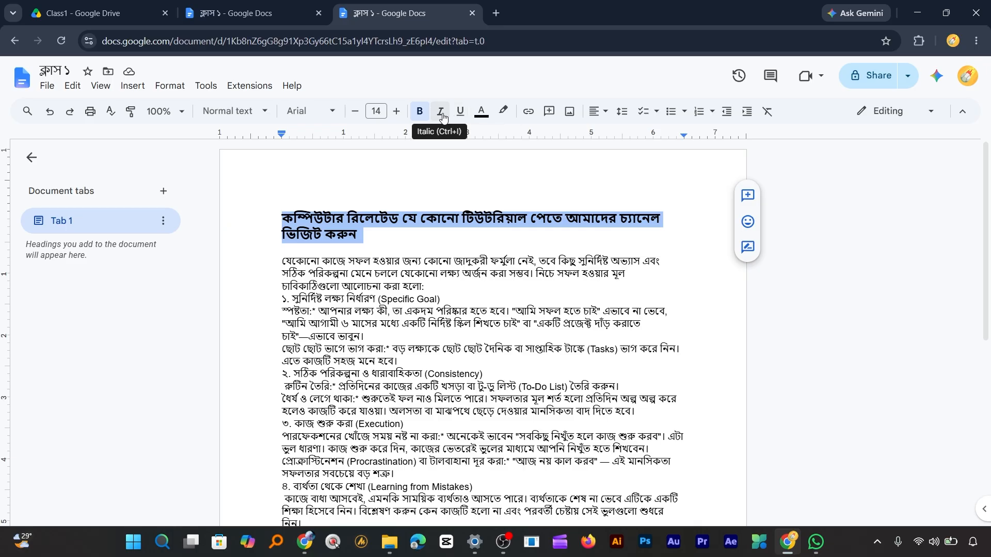
pyautogui.click(442, 117)
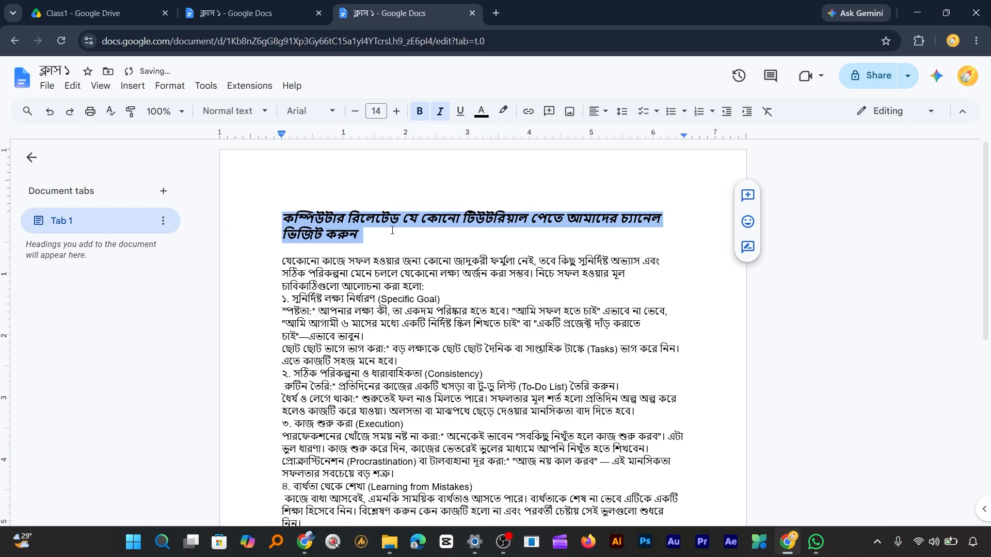
pyautogui.click(441, 112)
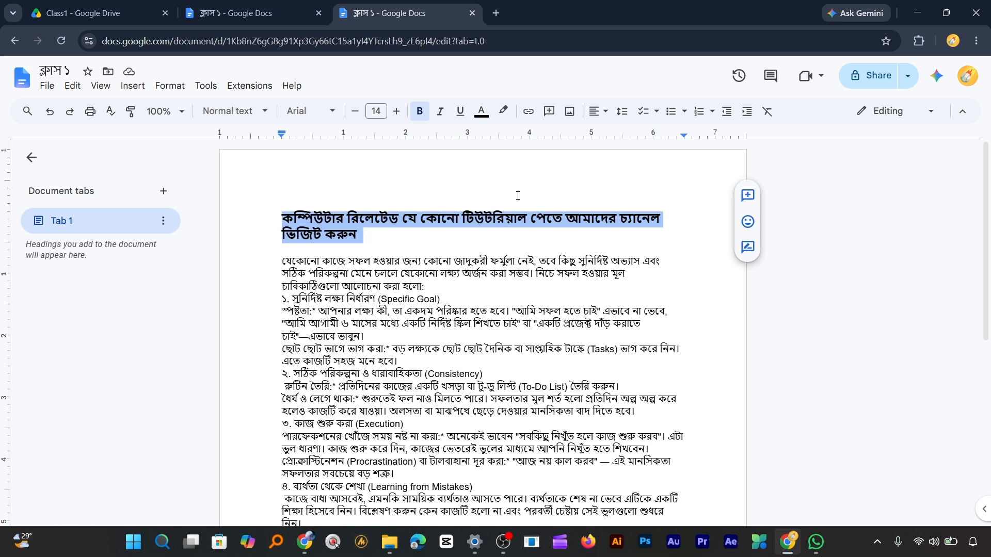
pyautogui.click(460, 112)
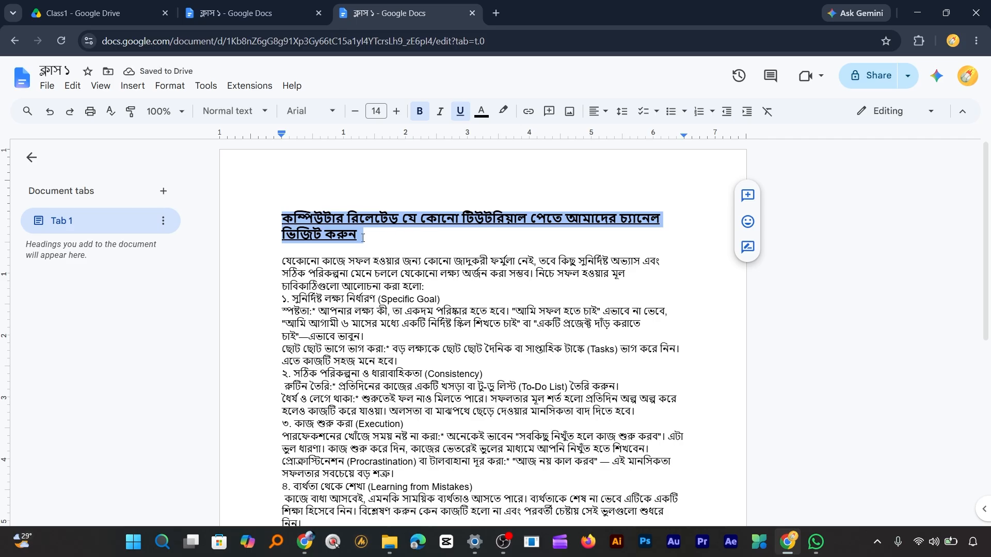
# Change the text color of the whole two-line heading to red and deselect it.
pyautogui.click(278, 214)
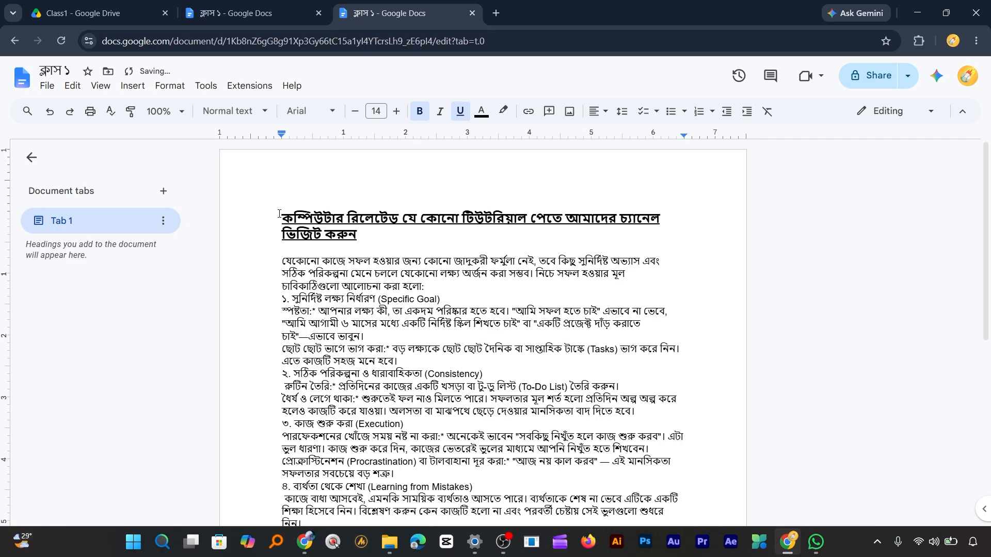
pyautogui.moveTo(279, 214); pyautogui.dragTo(390, 241)
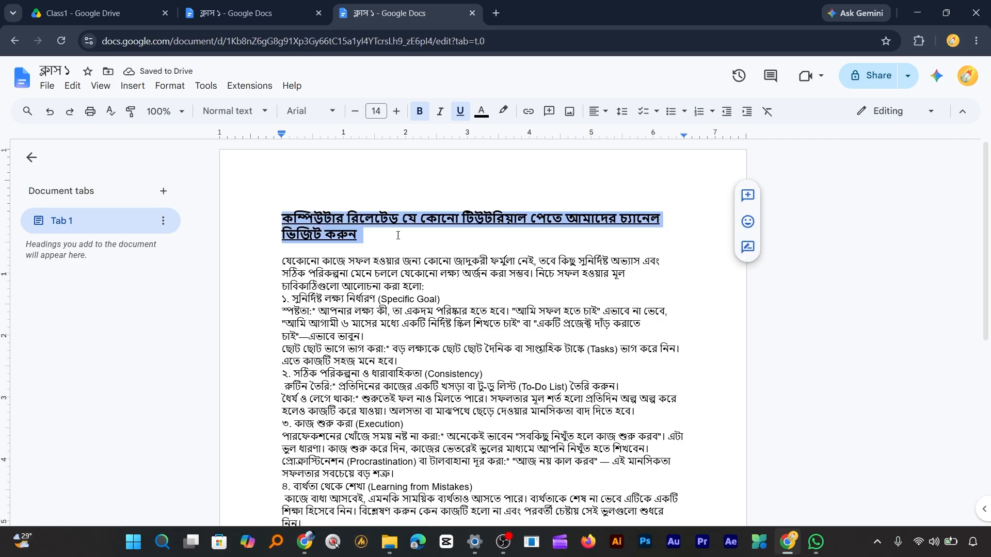
pyautogui.click(483, 116)
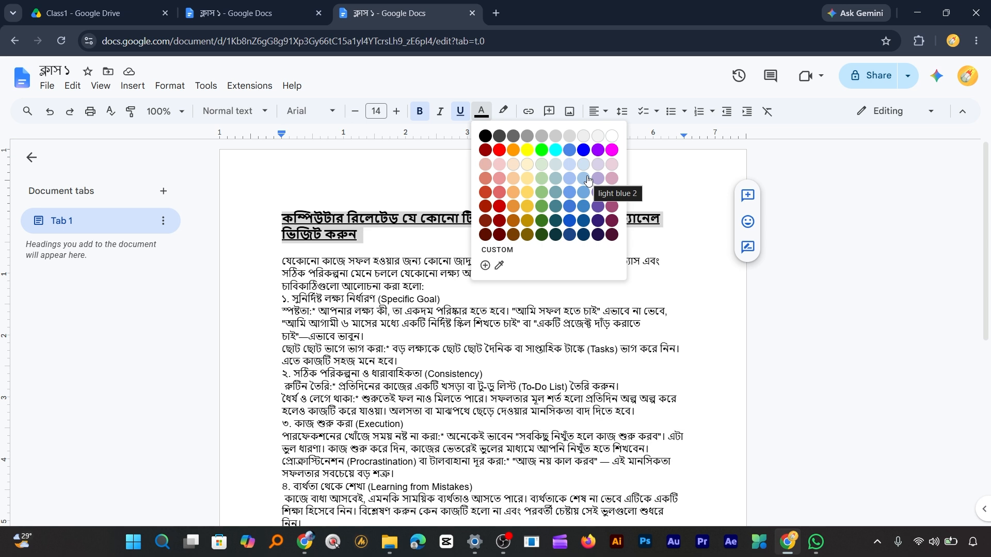
pyautogui.click(499, 150)
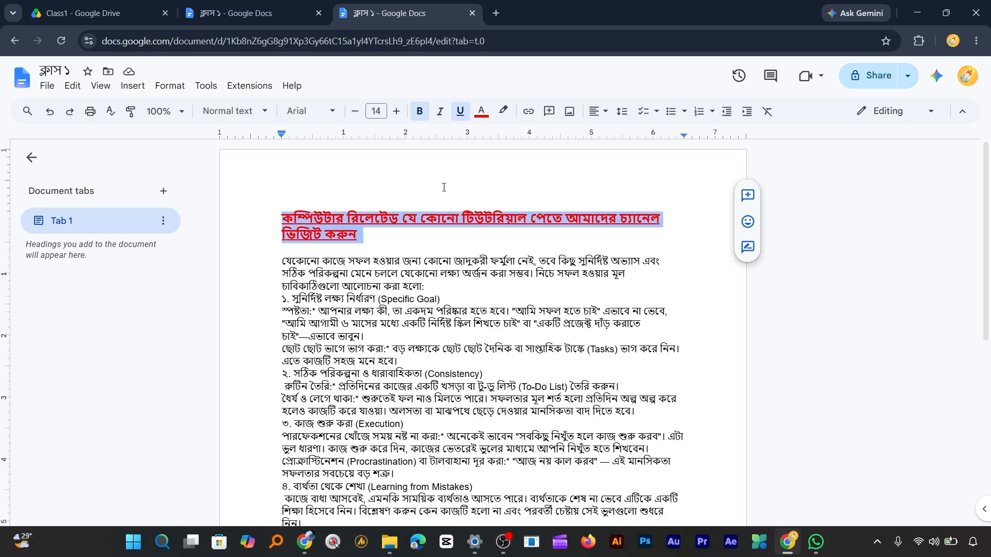
pyautogui.click(443, 187)
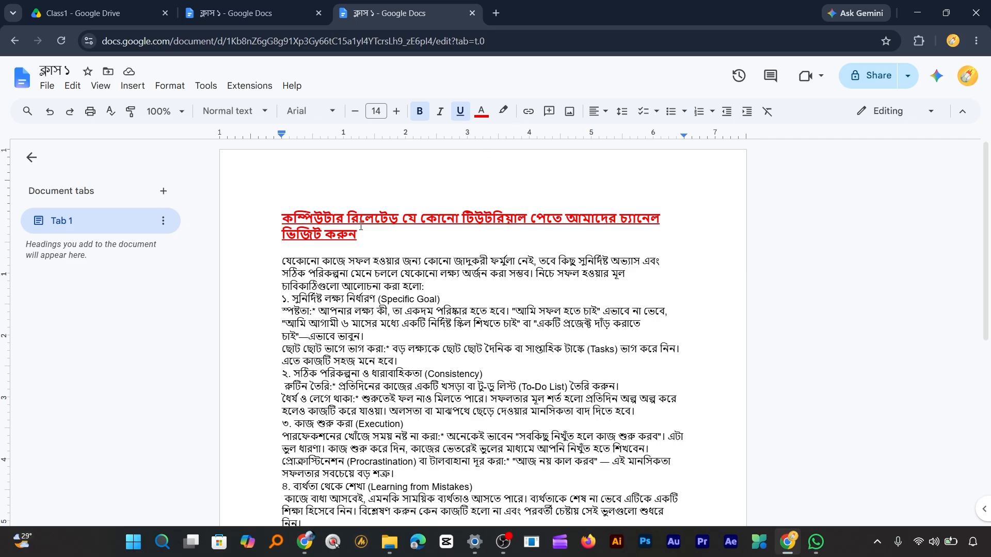
# Remove the underline from the red heading and place the cursor at its end.
pyautogui.click(460, 111)
pyautogui.moveTo(280, 217); pyautogui.dragTo(285, 250)
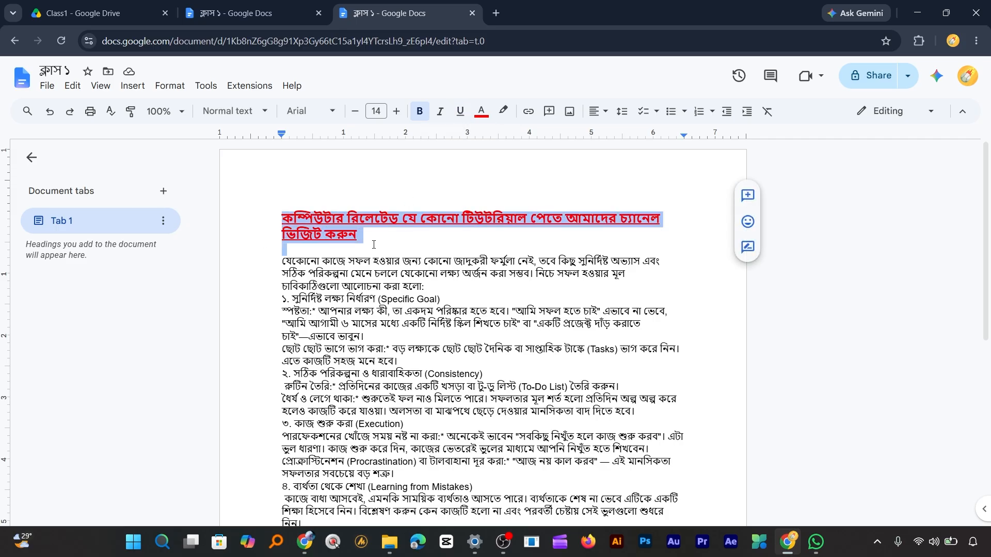
pyautogui.click(460, 110)
pyautogui.click(460, 111)
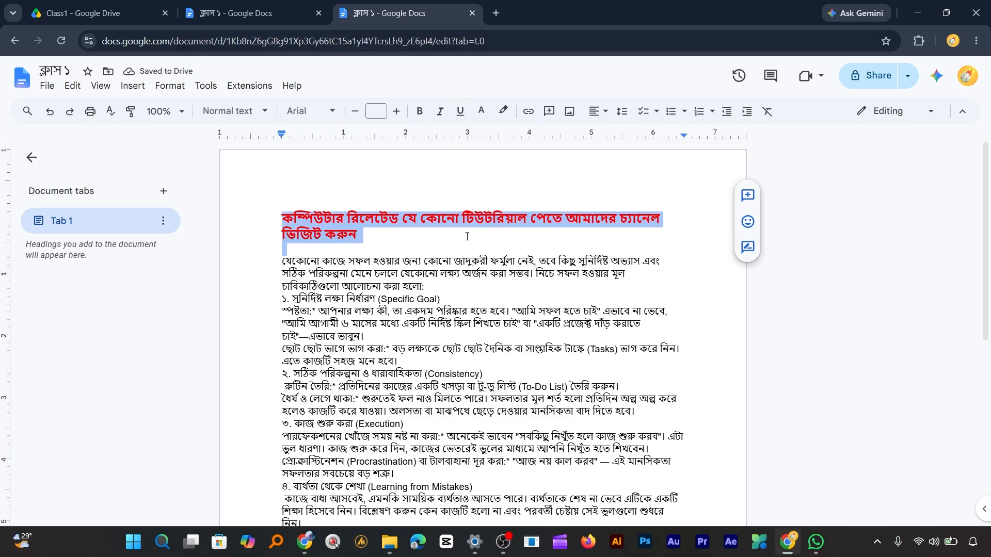
pyautogui.click(370, 238)
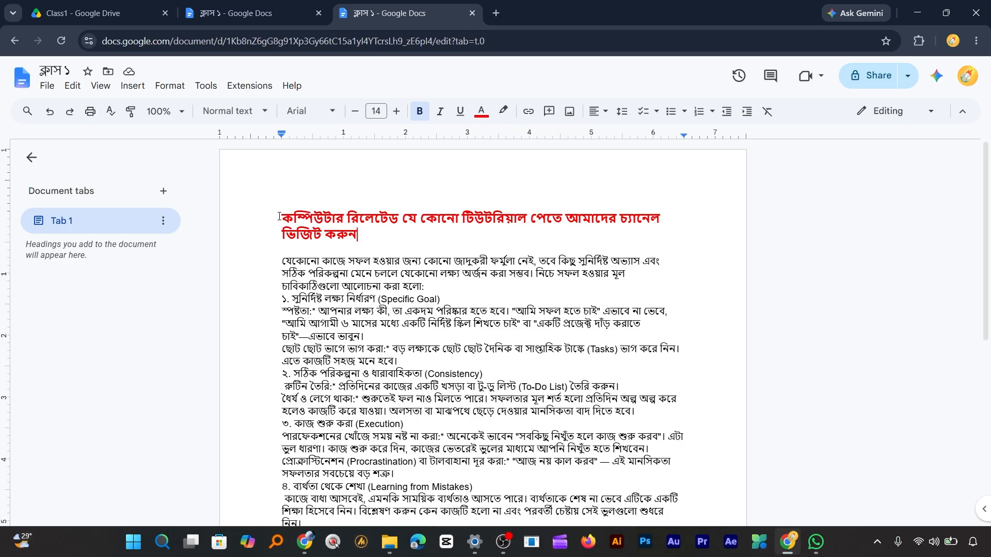
# Highlight the heading in green, change the highlight color to yellow and deselect the text.
pyautogui.tripleClick(365, 216)
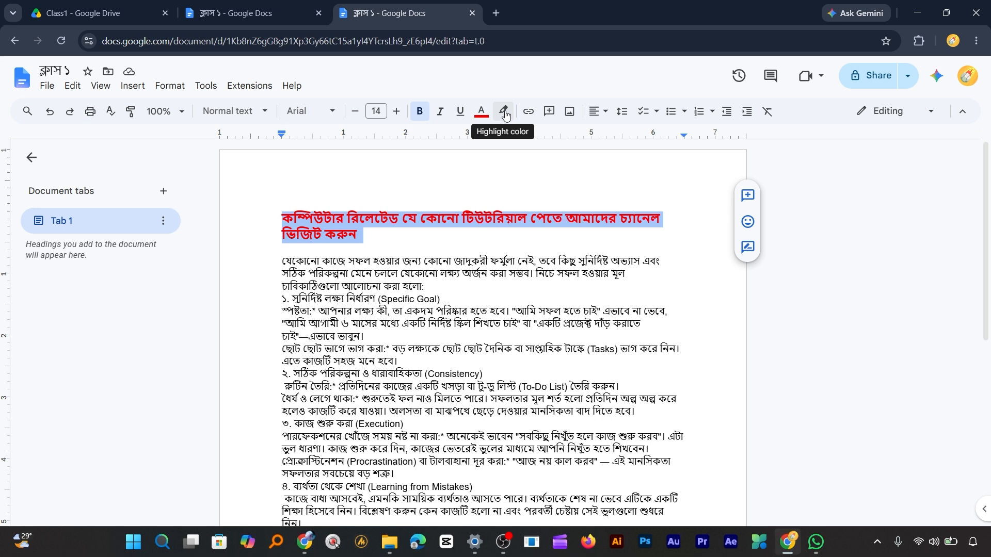
pyautogui.click(505, 115)
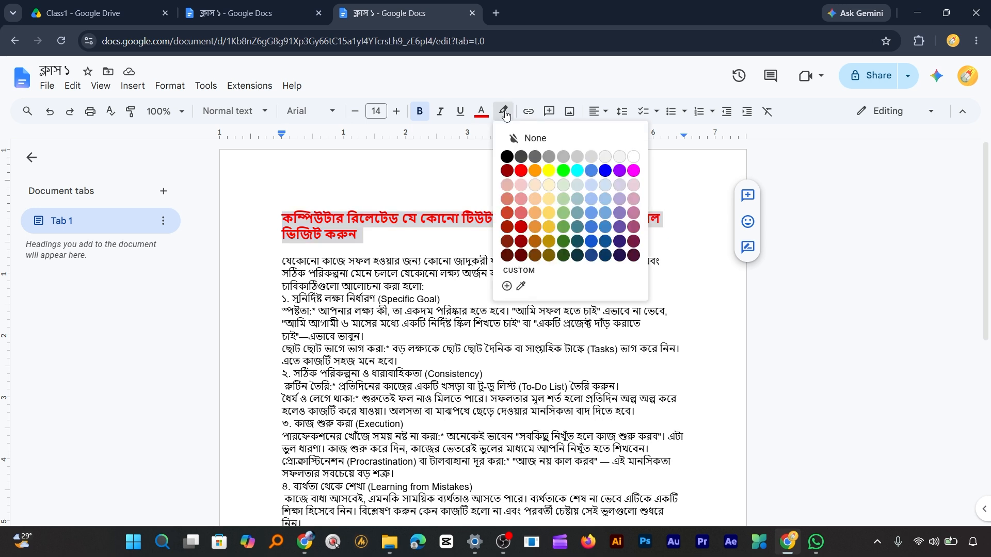
pyautogui.click(562, 172)
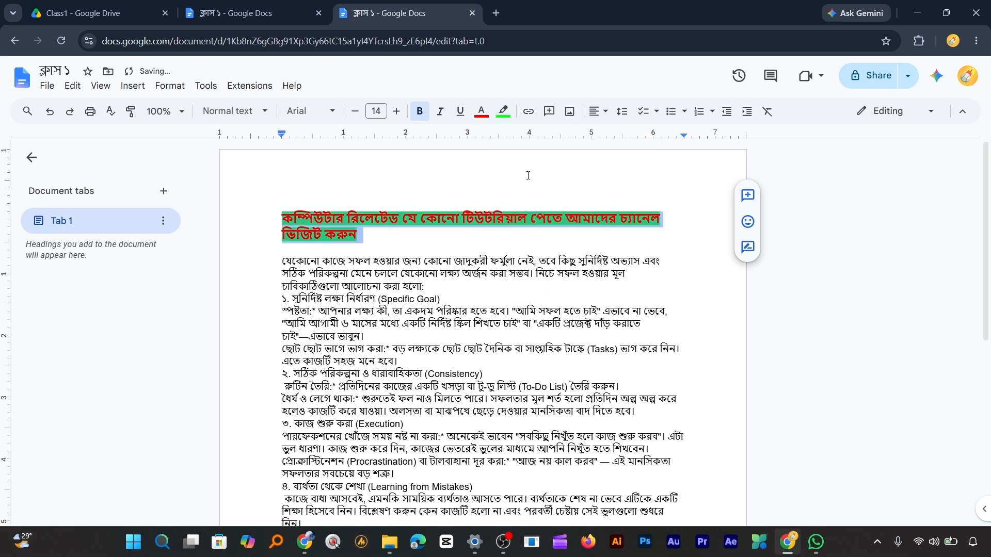
pyautogui.click(503, 111)
pyautogui.click(555, 173)
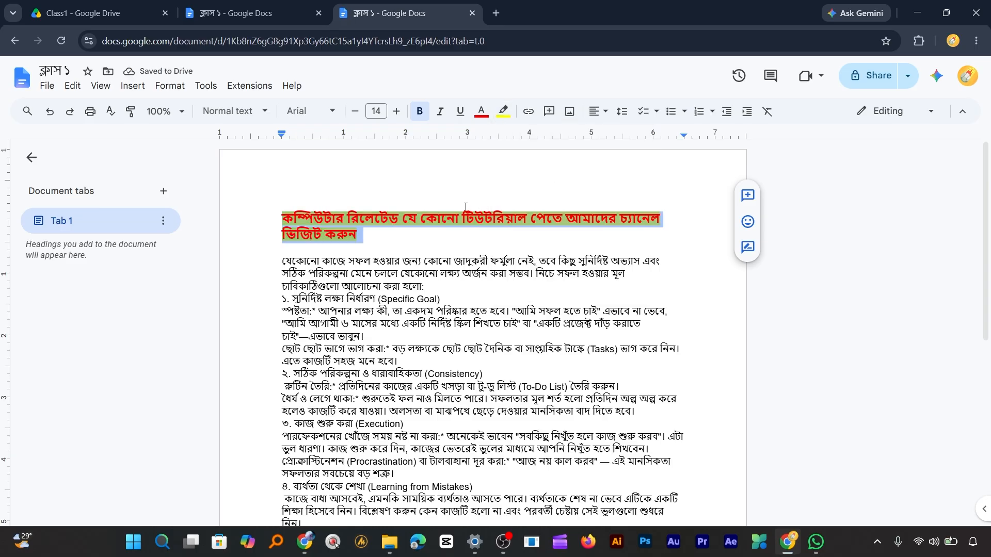
pyautogui.click(433, 246)
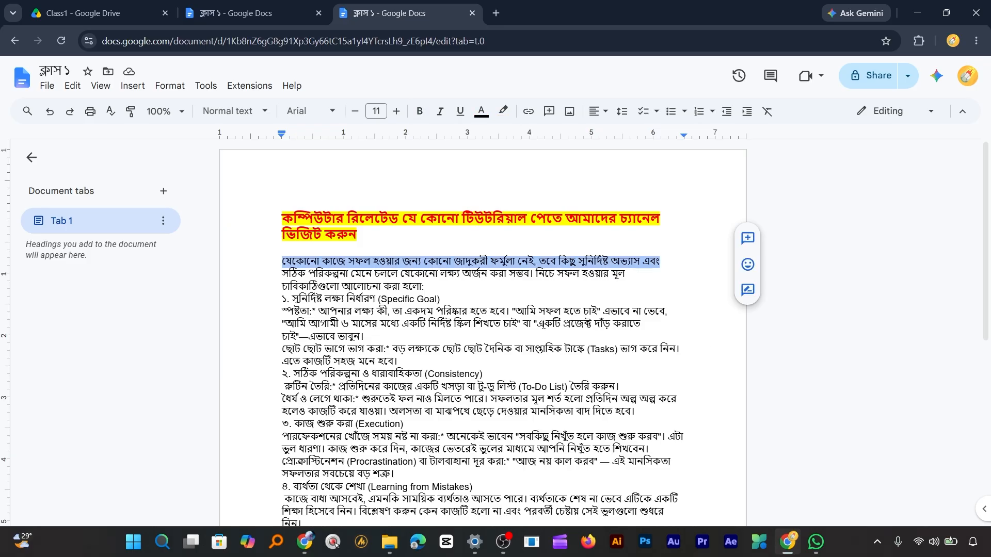
# Select the entire document text and look through the available fonts and their weight variants.
pyautogui.click(244, 263)
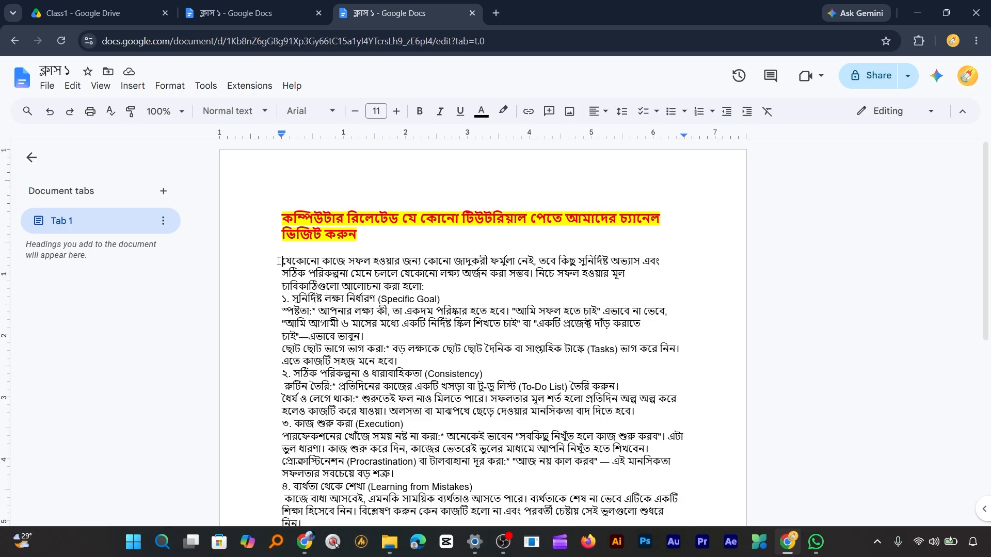
pyautogui.moveTo(278, 261); pyautogui.dragTo(672, 266)
pyautogui.click(268, 280)
pyautogui.hotkey('ctrl', 'a')
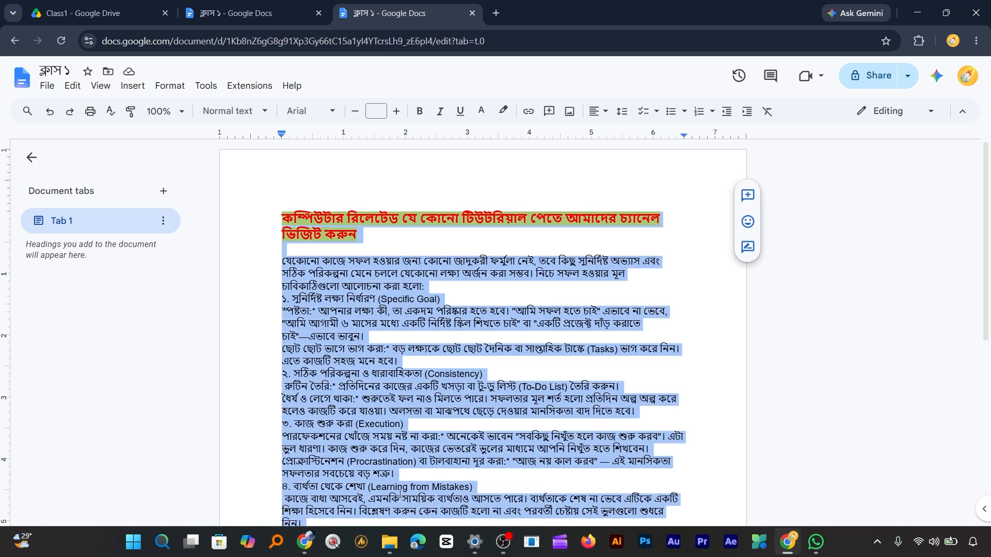
pyautogui.click(332, 117)
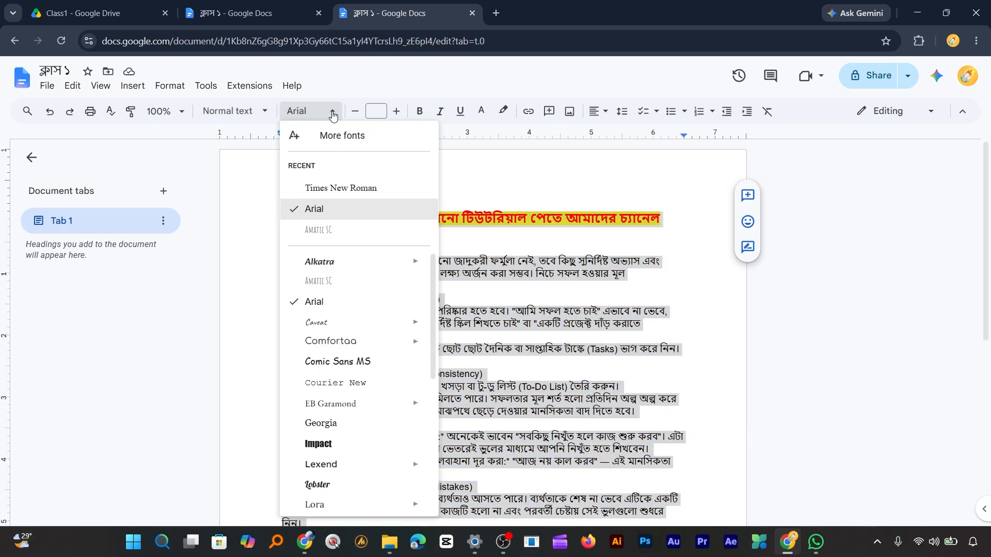
pyautogui.scroll(-4, 350, 410)
pyautogui.scroll(-2, 358, 424)
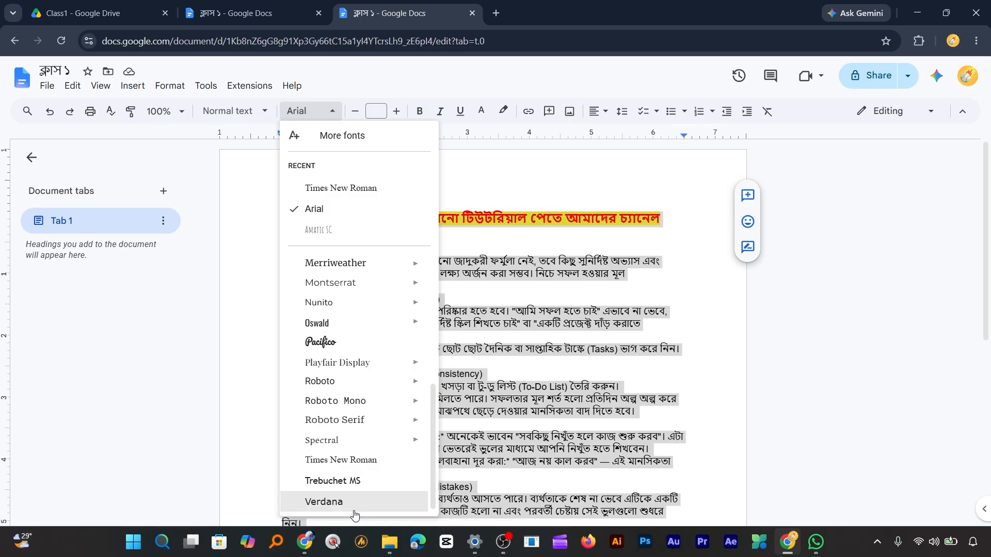
pyautogui.moveTo(381, 428)
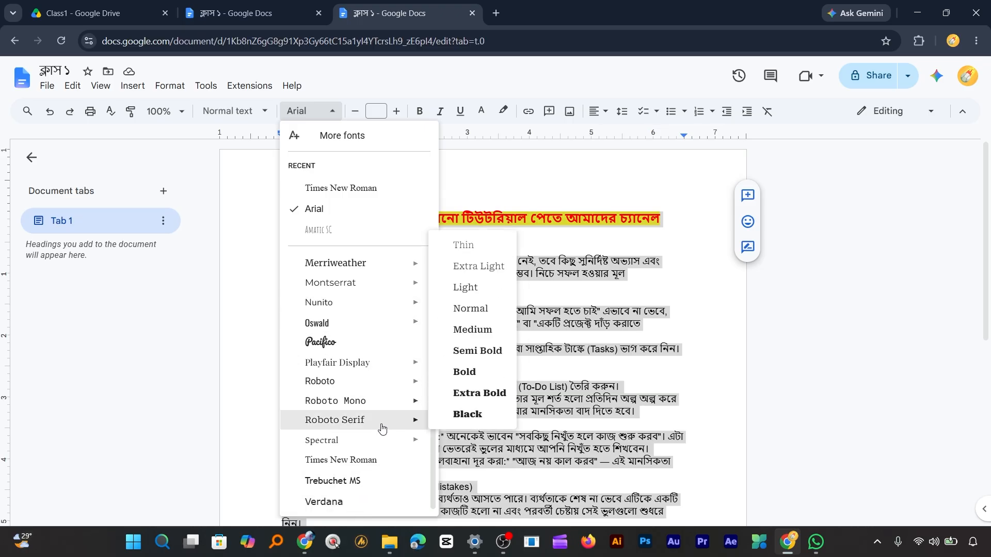
pyautogui.moveTo(382, 450)
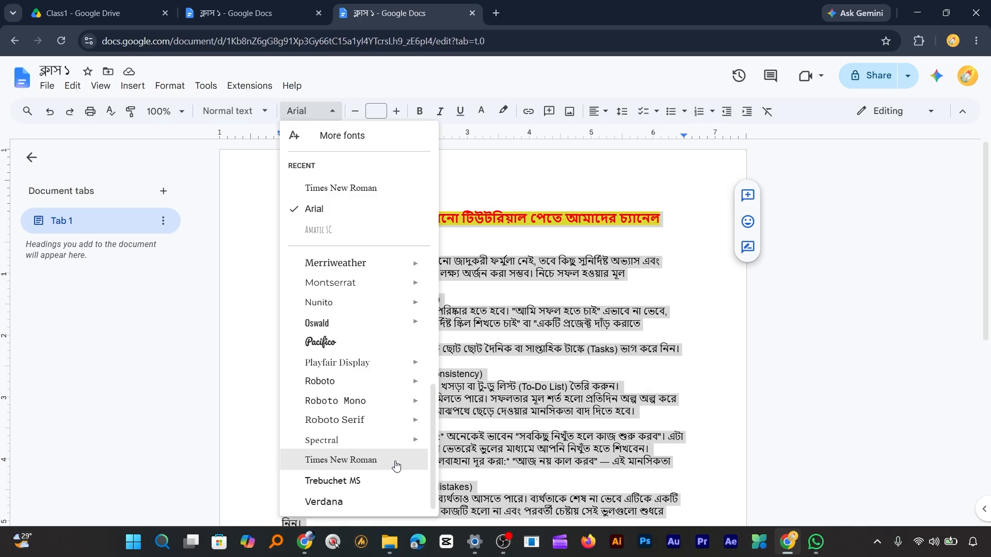
pyautogui.scroll(10, 395, 465)
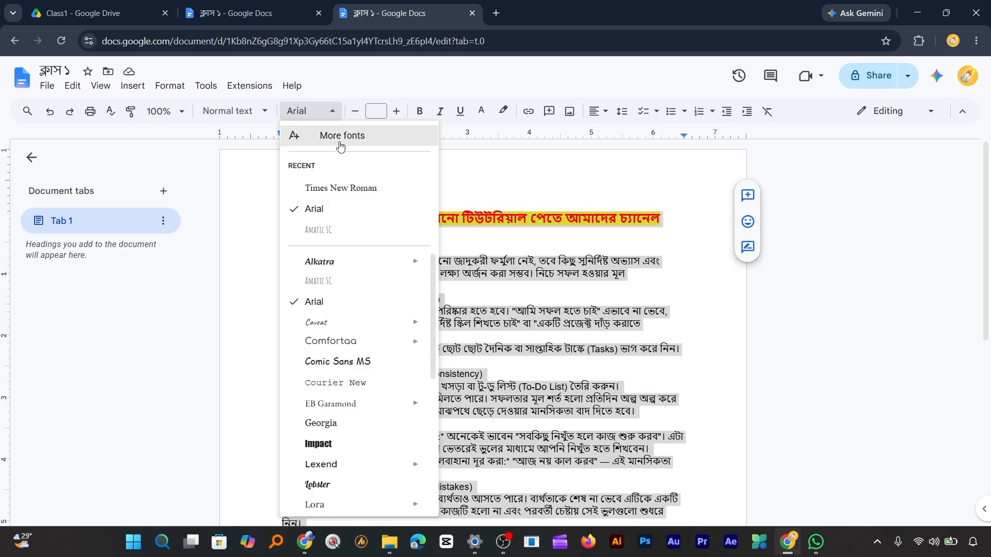
# Browse the additional fonts filtered to the Bengali script, cancel without adding any and deselect the text.
pyautogui.click(340, 146)
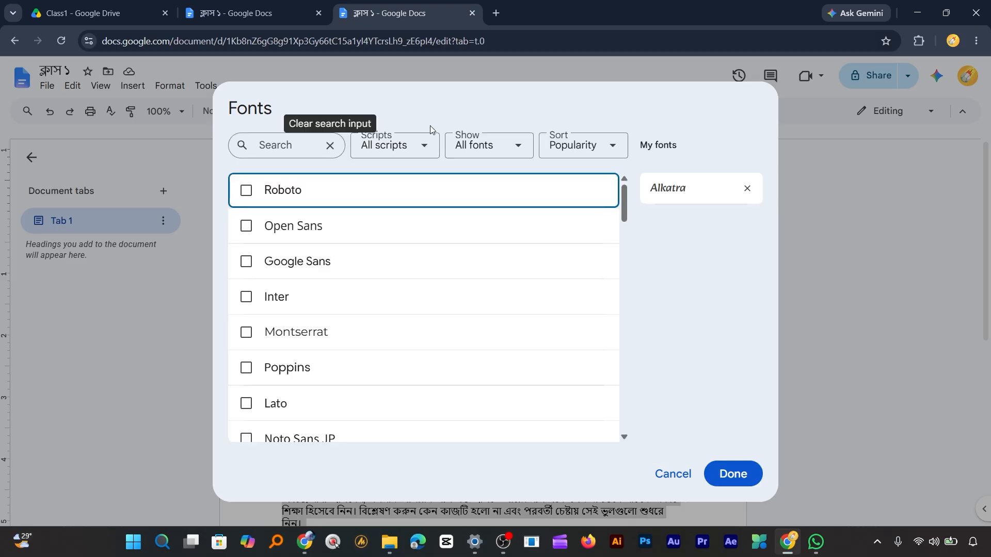
pyautogui.click(425, 147)
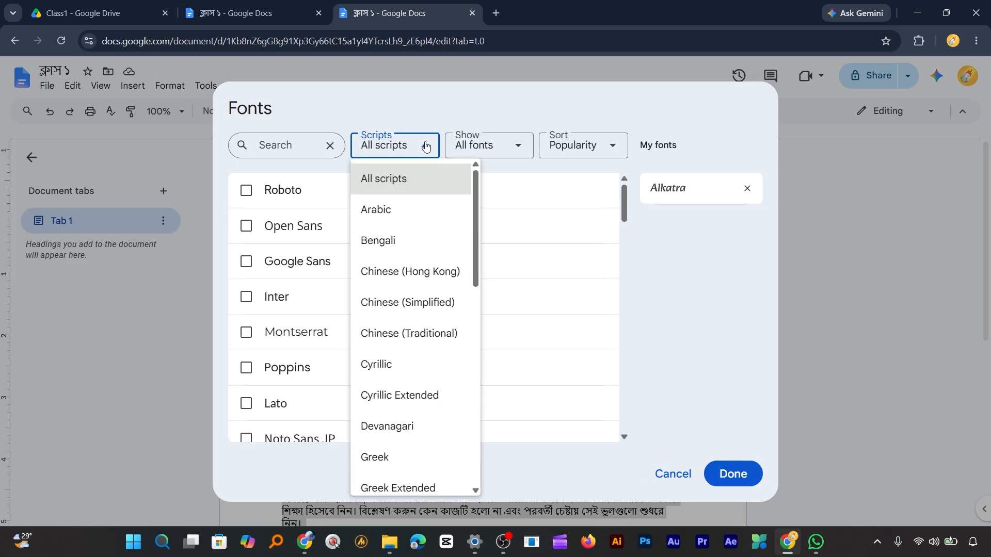
pyautogui.click(405, 248)
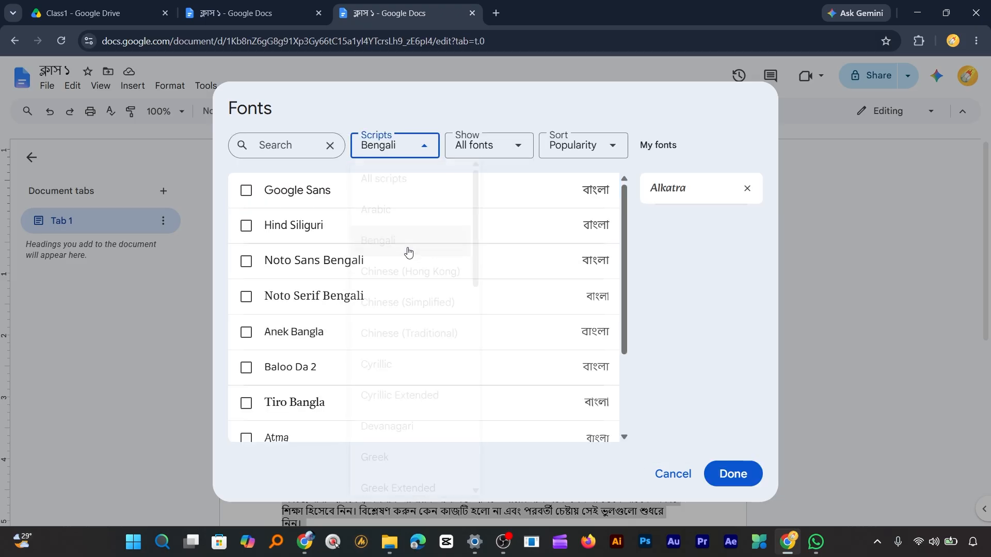
pyautogui.scroll(-3, 256, 281)
pyautogui.scroll(3, 313, 354)
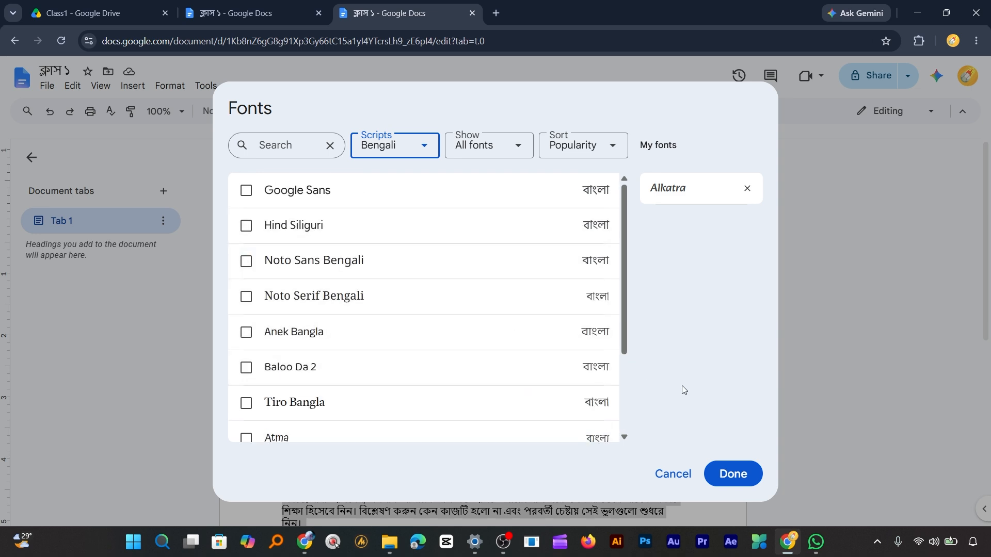
pyautogui.click(684, 477)
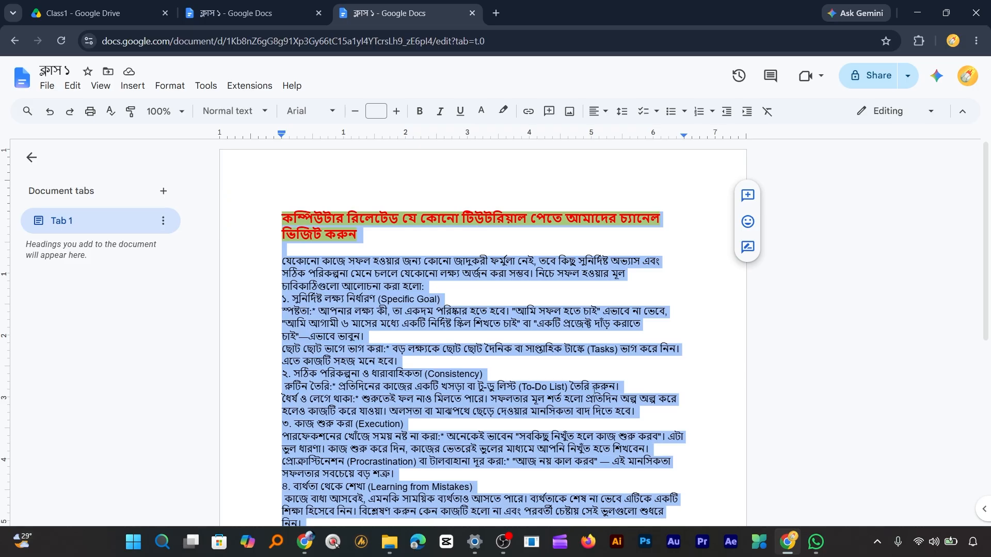
pyautogui.click(515, 311)
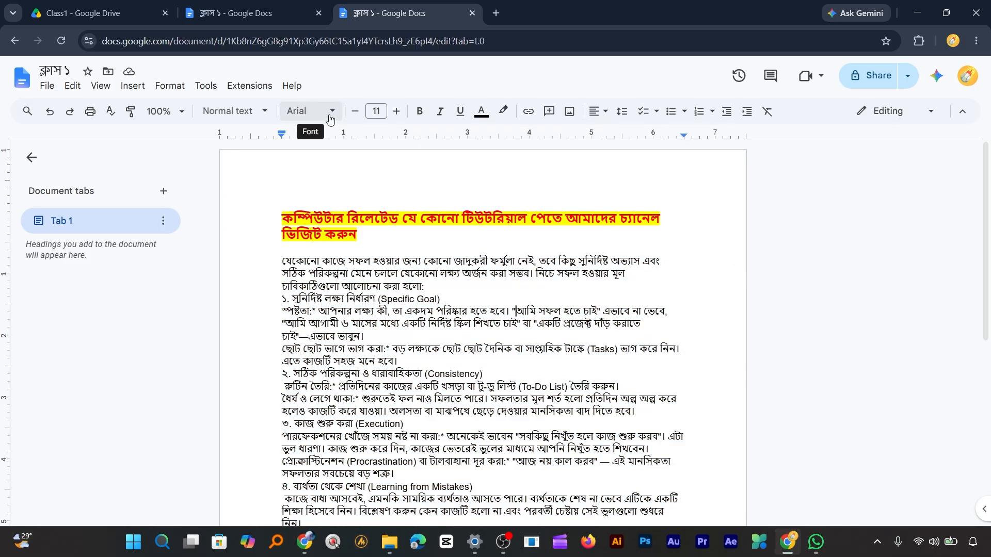
# Close the duplicate document tab and add blank lines after the last paragraph until the cursor reaches a new page.
pyautogui.hotkey('ctrl', 'w')
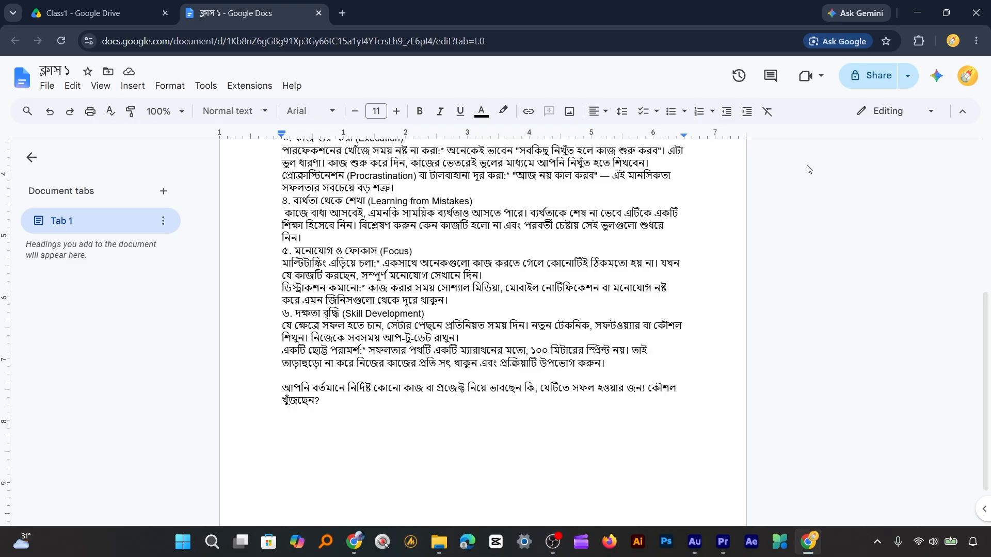
pyautogui.press('Return')
pyautogui.press('Return')
pyautogui.press('Return')
pyautogui.press('Return')
pyautogui.press('Return')
pyautogui.press('Return')
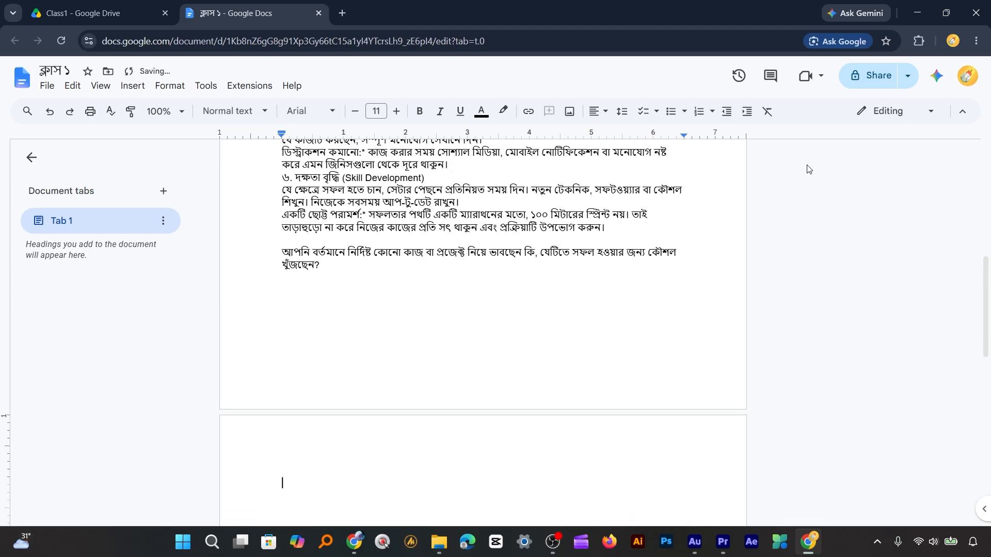
pyautogui.scroll(-3, 778, 251)
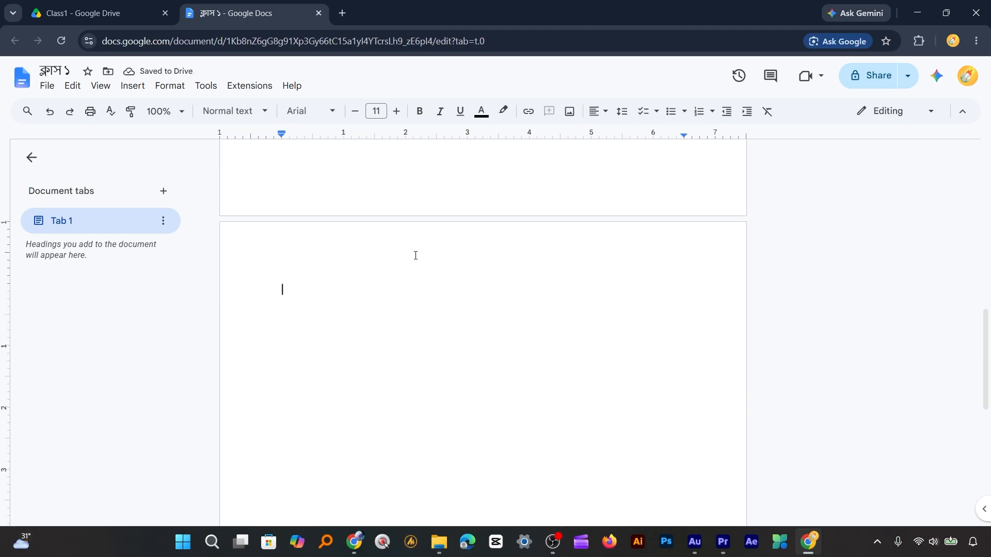
pyautogui.scroll(1, 649, 245)
pyautogui.scroll(2, 649, 245)
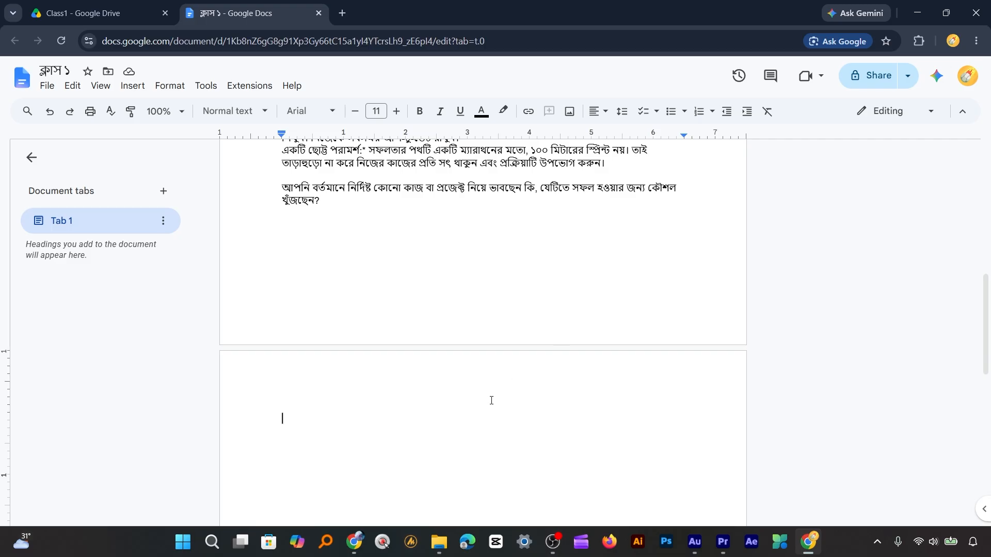
# Insert page numbers in the footer starting on the first page and check them against the first page's text.
pyautogui.scroll(-1, 467, 418)
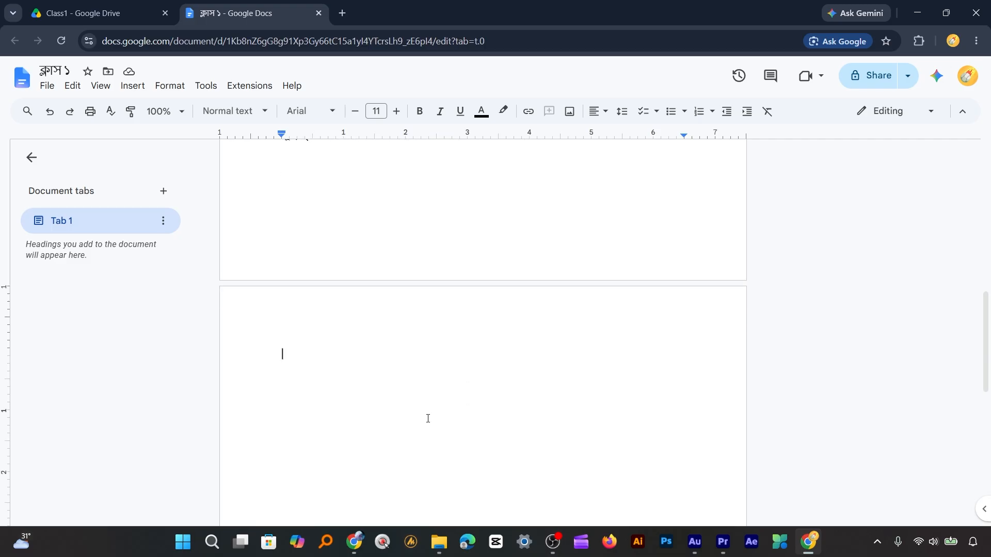
pyautogui.click(133, 89)
pyautogui.moveTo(161, 393)
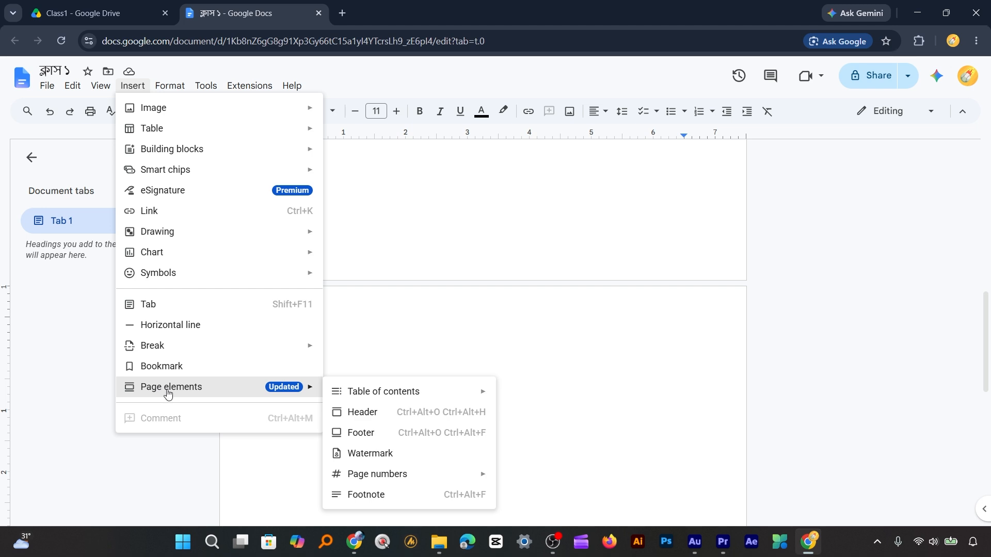
pyautogui.moveTo(383, 479)
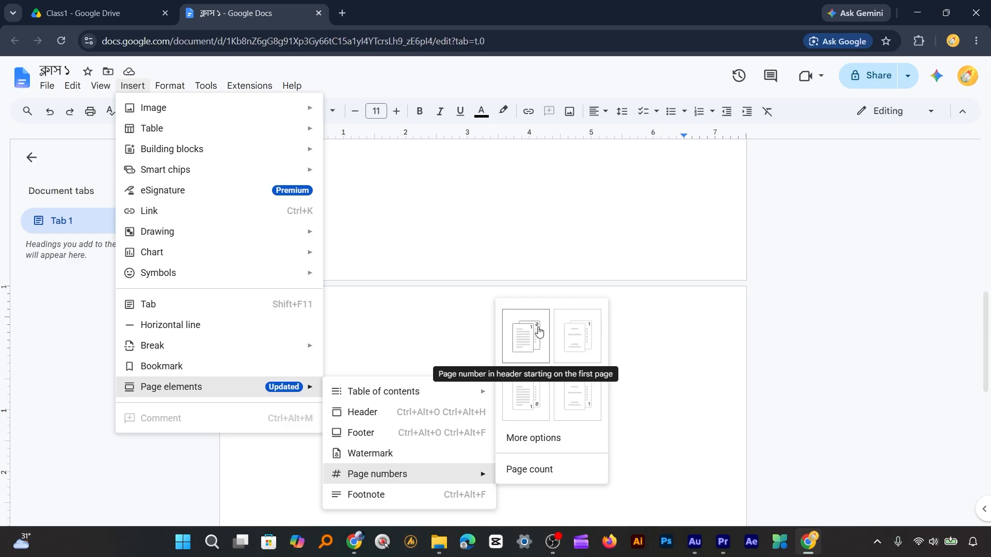
pyautogui.click(528, 393)
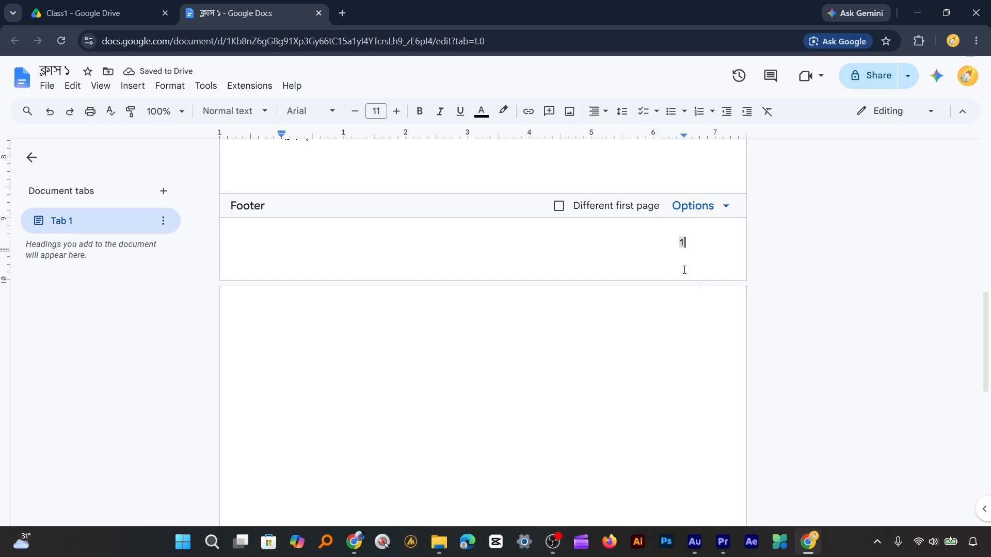
pyautogui.scroll(3, 684, 270)
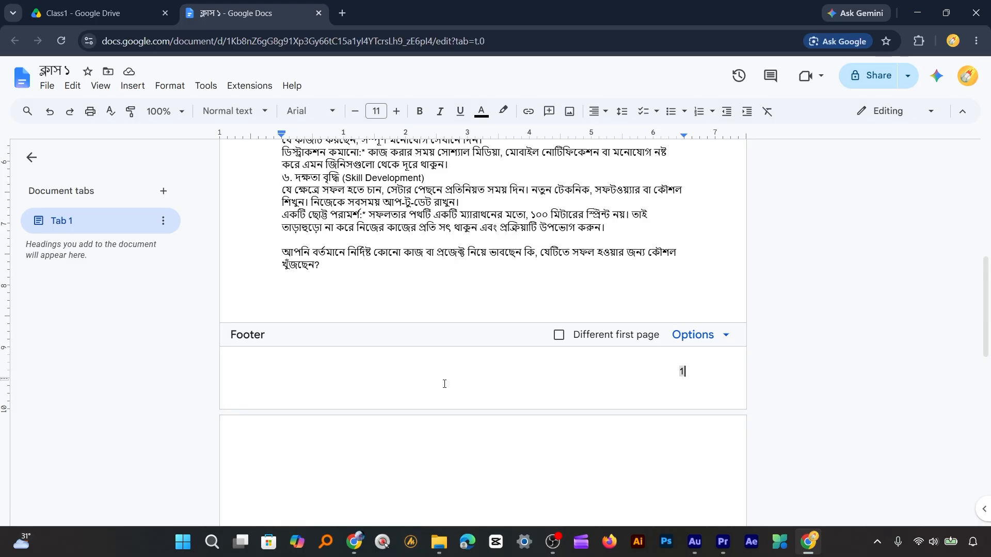
pyautogui.scroll(7, 705, 392)
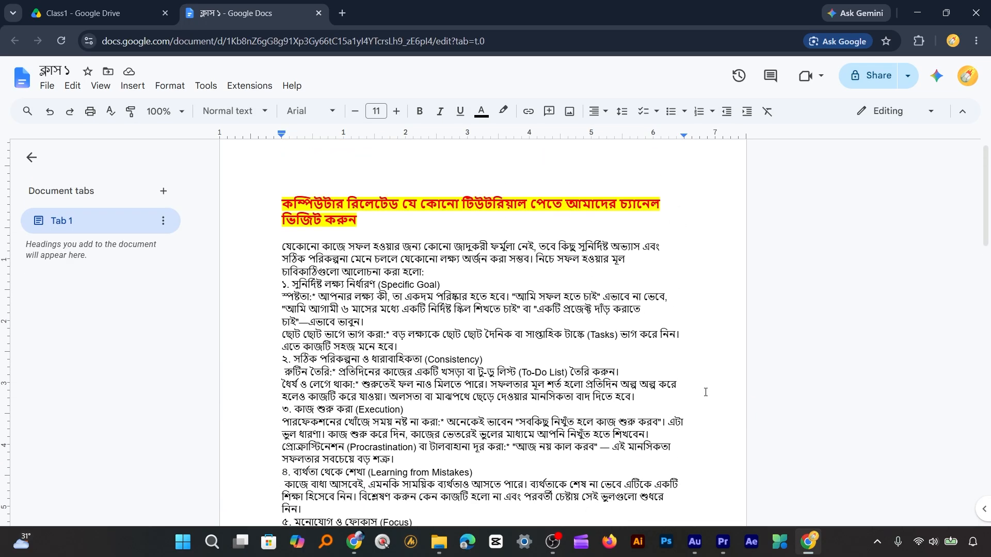
pyautogui.scroll(-7, 705, 392)
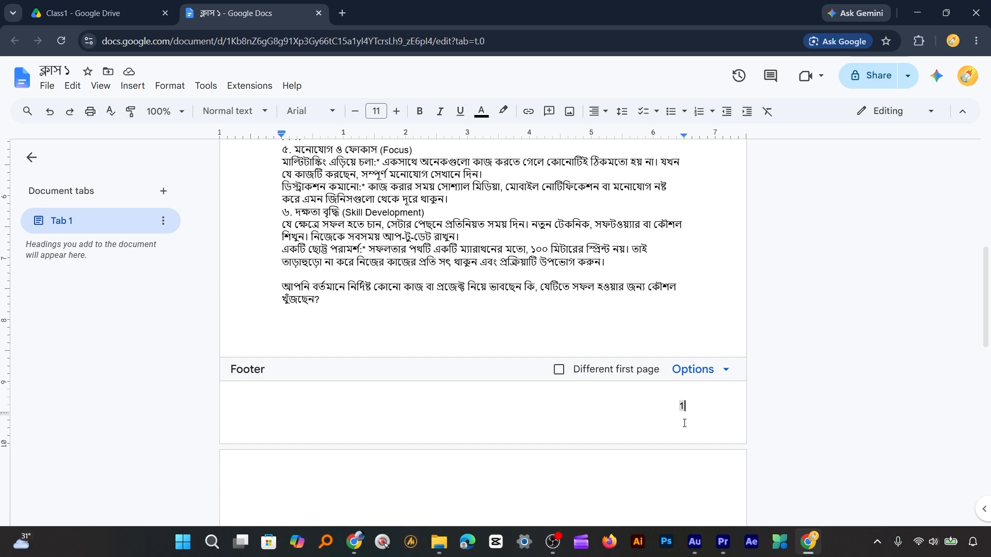
# Center the footer page number, check it on the second page and return to the body text.
pyautogui.click(606, 118)
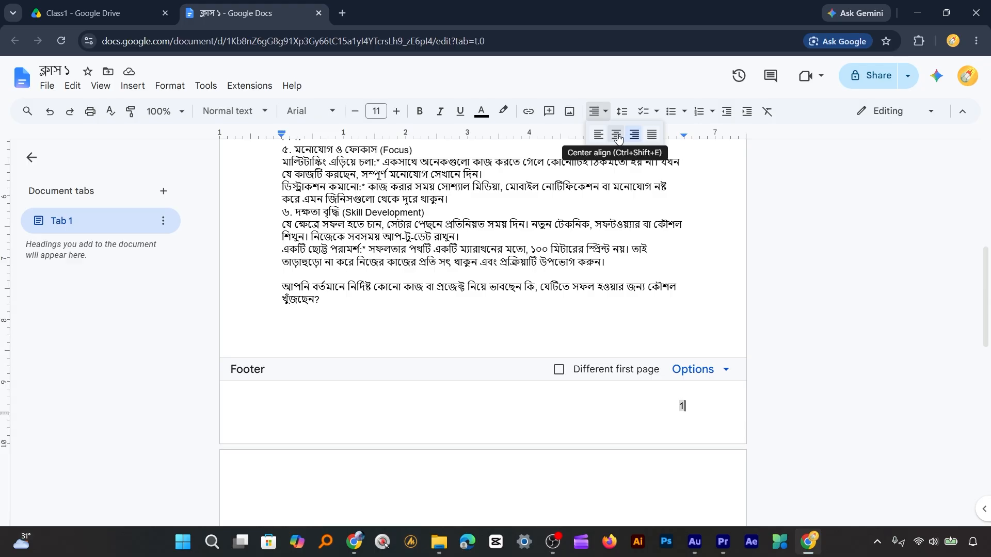
pyautogui.click(616, 135)
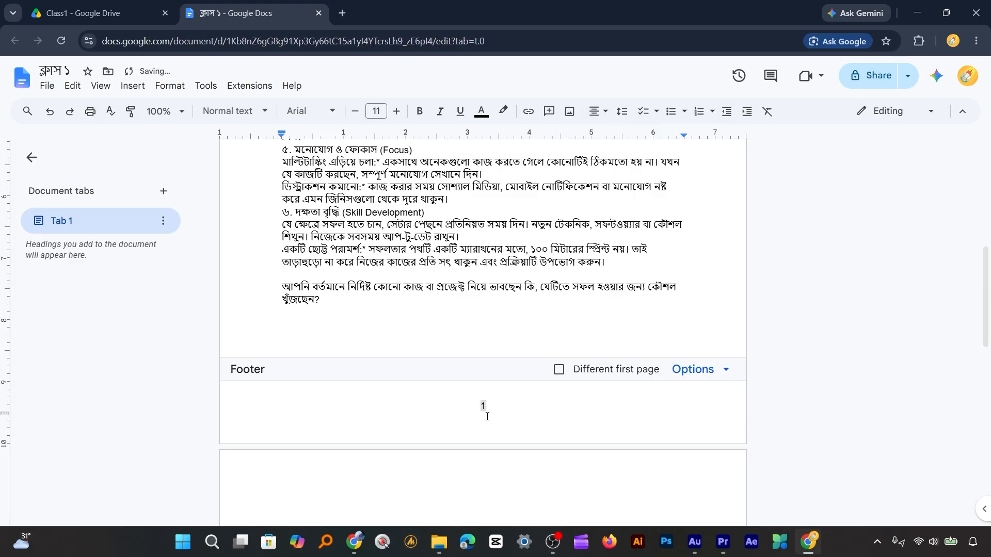
pyautogui.scroll(-10, 494, 413)
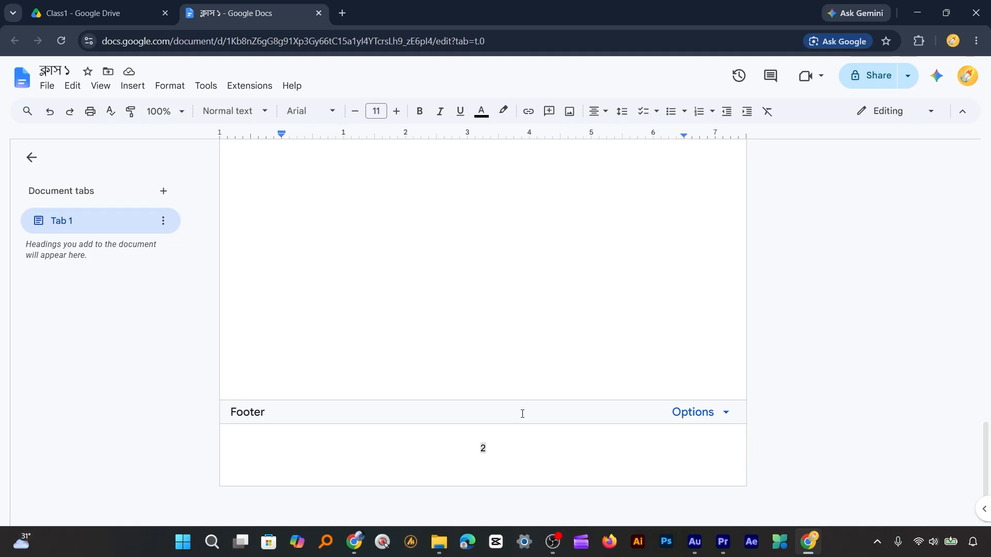
pyautogui.click(545, 345)
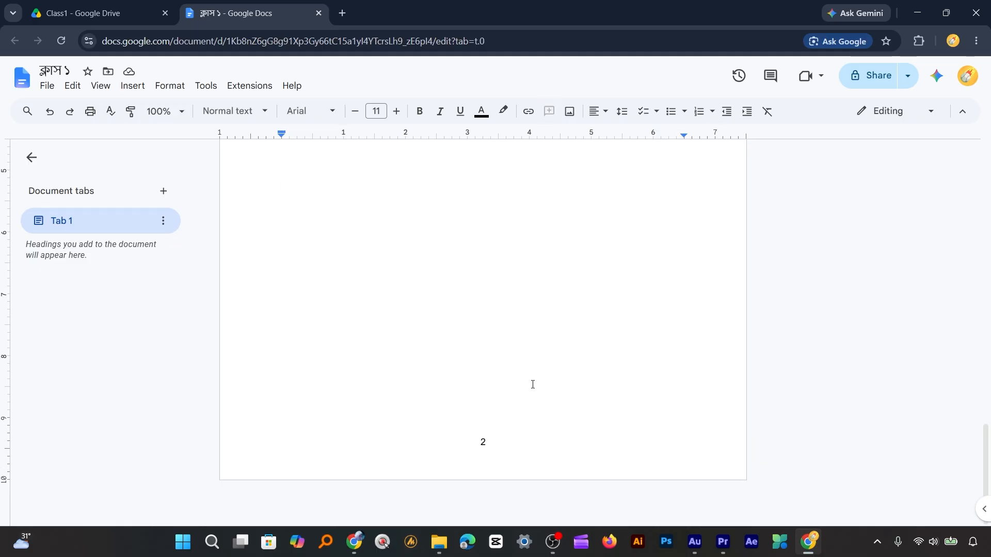
pyautogui.scroll(10, 483, 441)
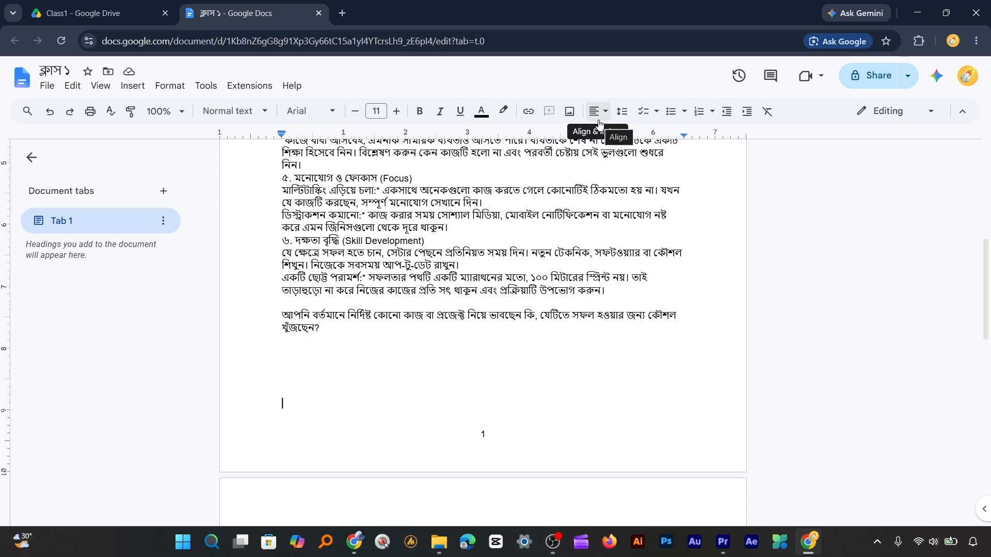
# Enlarge the browser view to 125% and show the formatting tools that no longer fit in view.
pyautogui.click(975, 41)
pyautogui.click(942, 299)
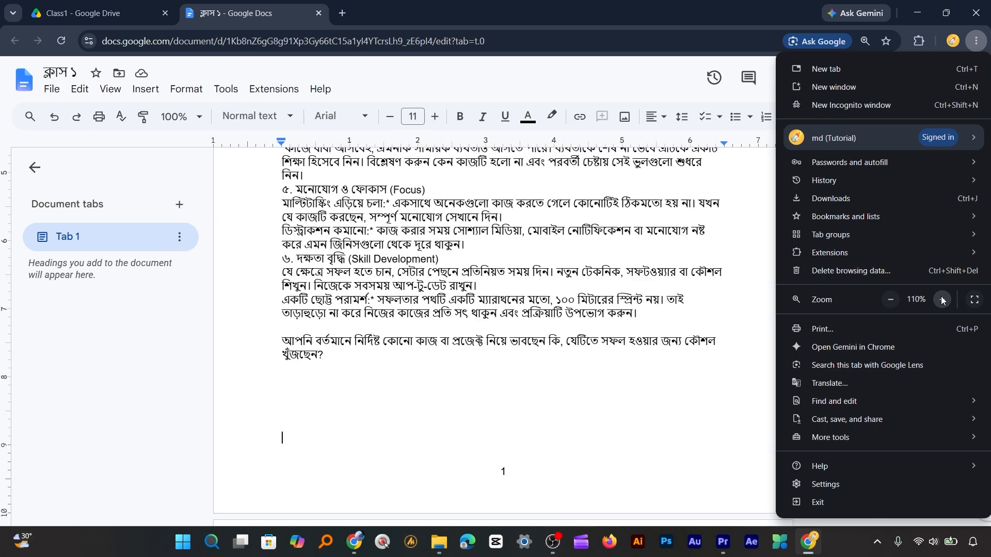
pyautogui.click(941, 299)
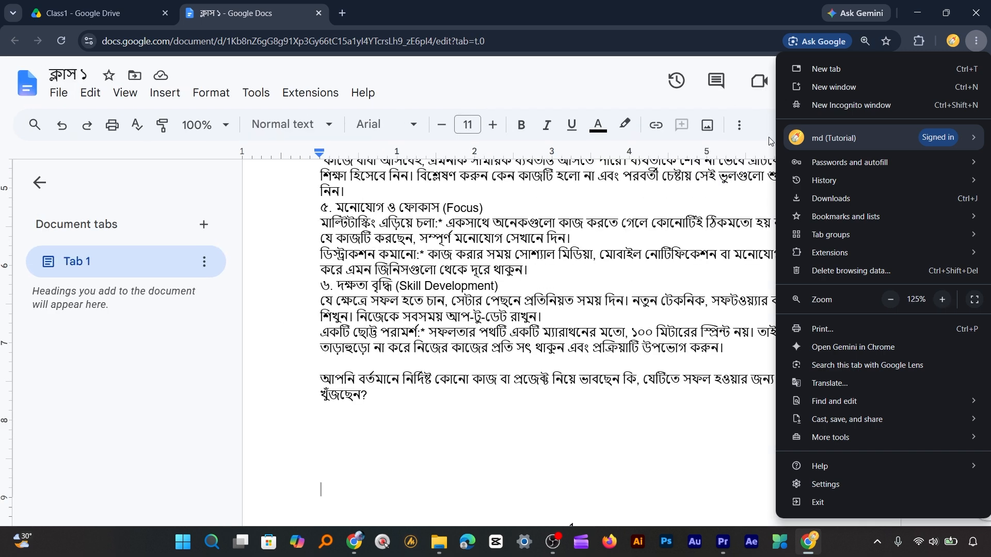
pyautogui.click(753, 110)
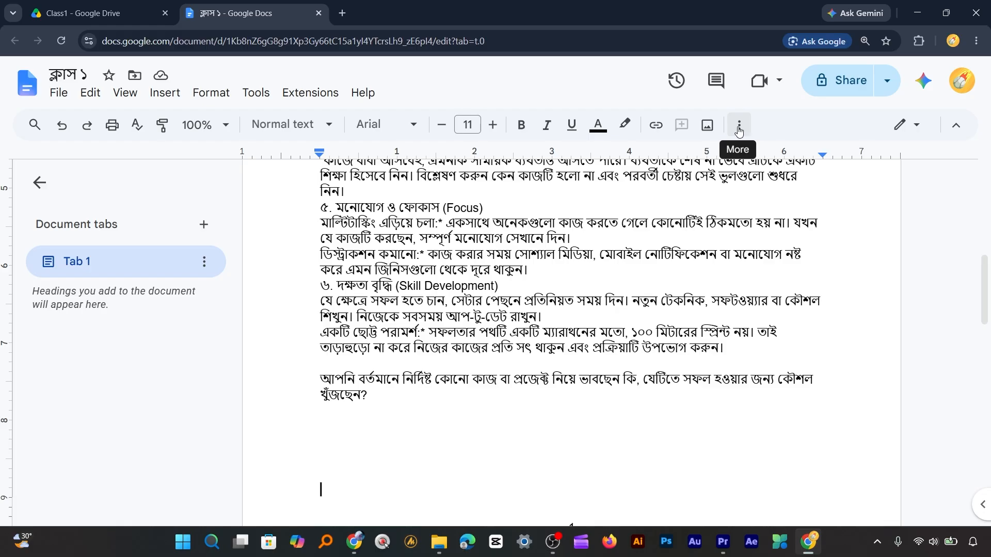
pyautogui.click(740, 129)
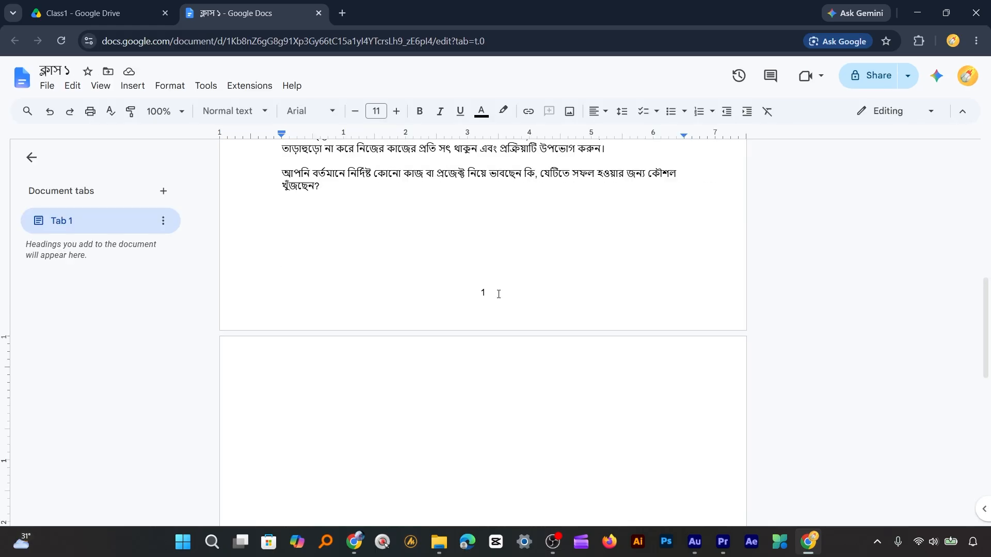
# Try left and right alignment on the first page's footer number, restore it to center and return to the body text.
pyautogui.click(499, 294)
pyautogui.doubleClick(482, 290)
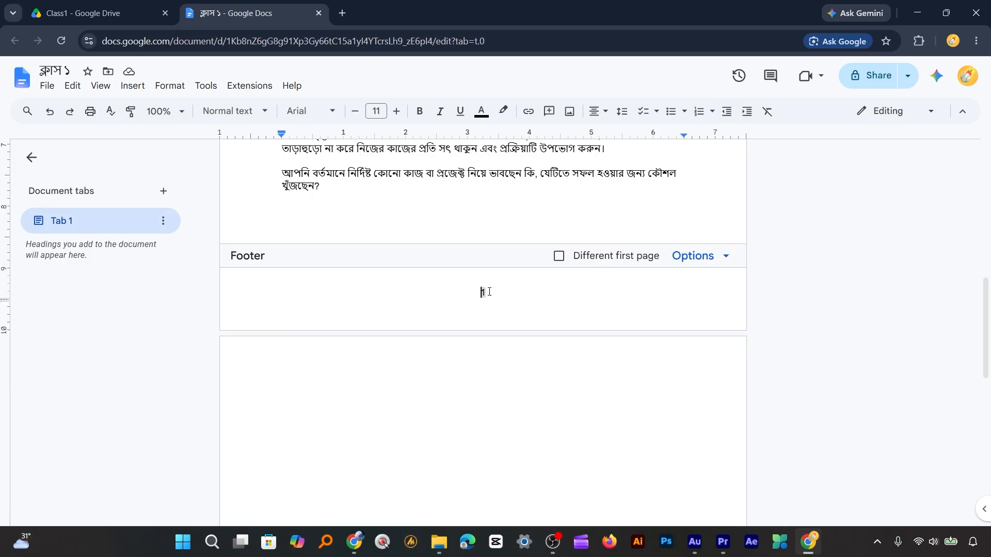
pyautogui.click(605, 113)
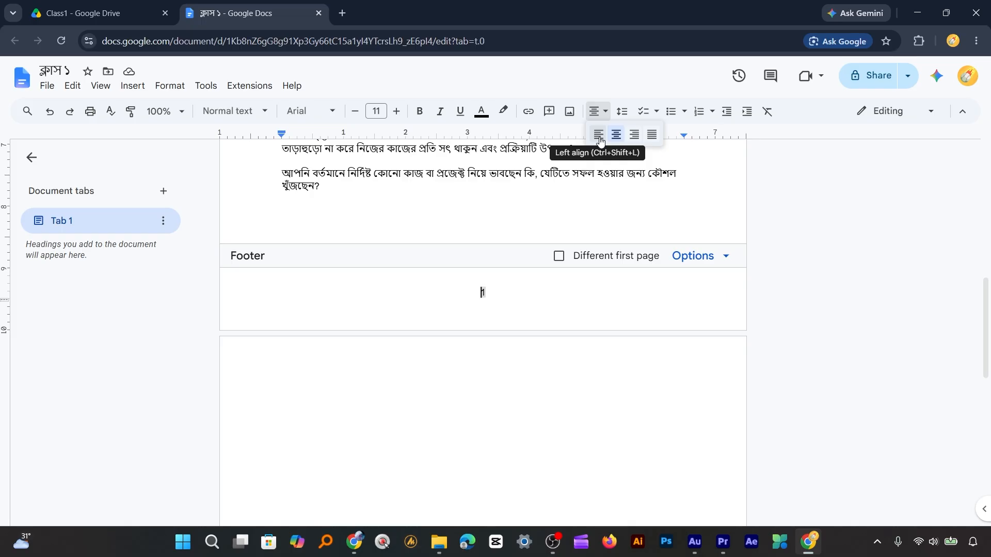
pyautogui.click(599, 137)
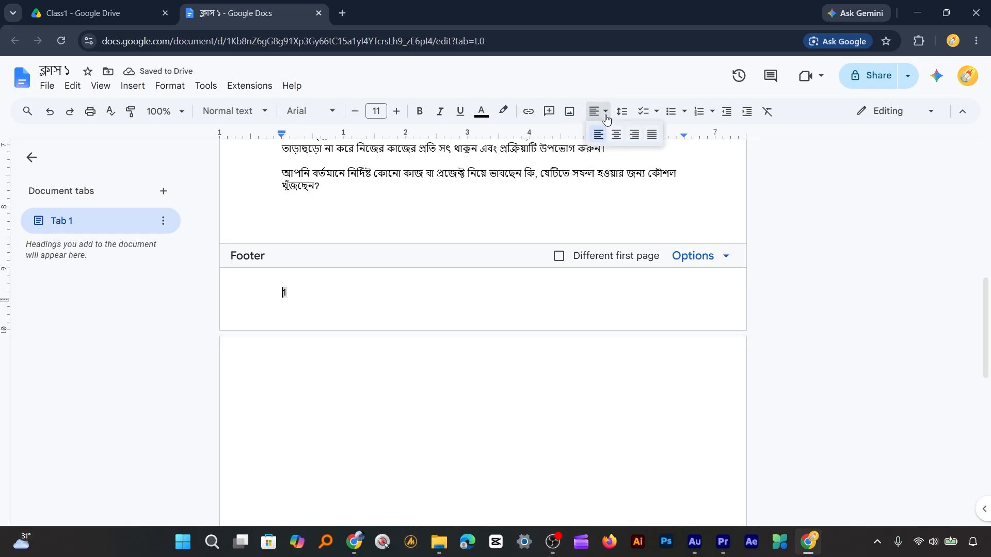
pyautogui.click(637, 138)
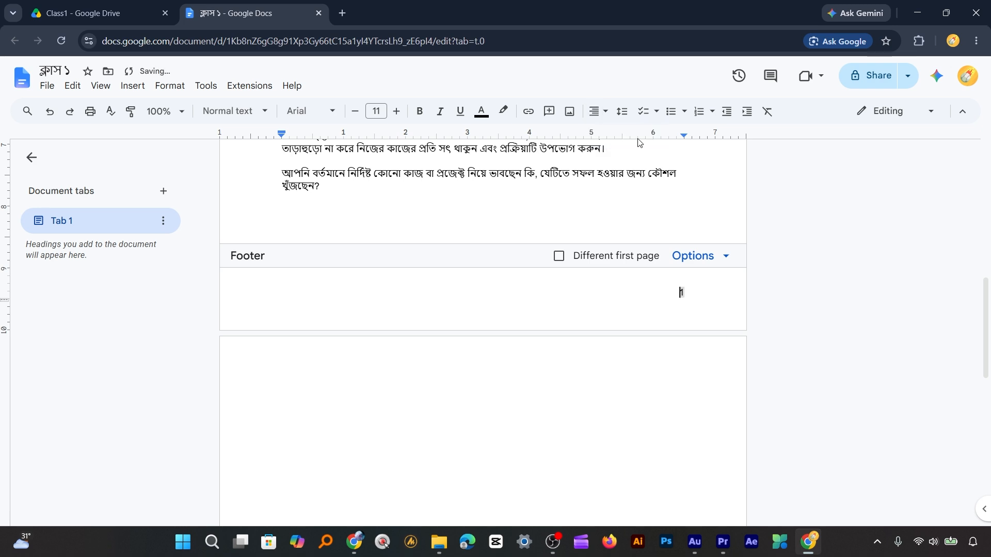
pyautogui.click(596, 112)
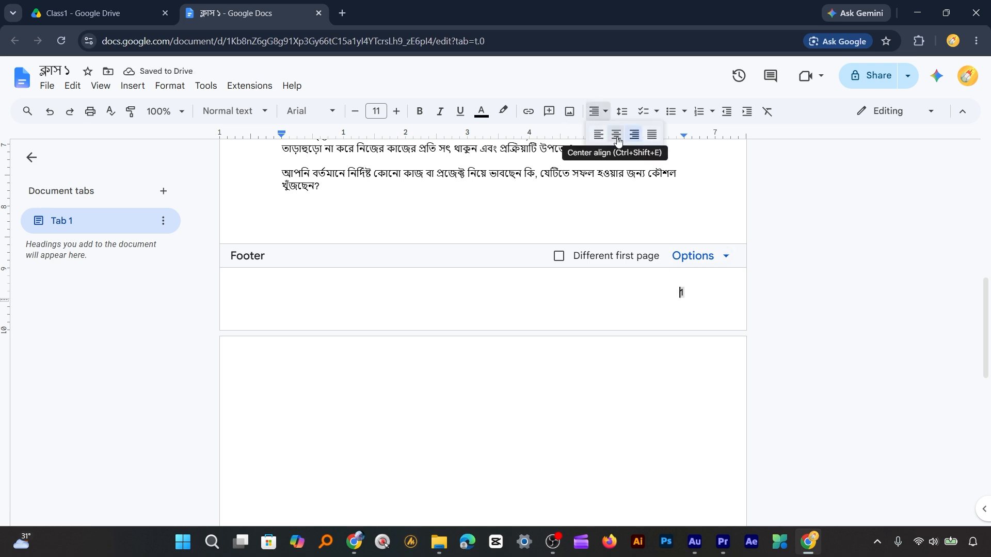
pyautogui.click(616, 136)
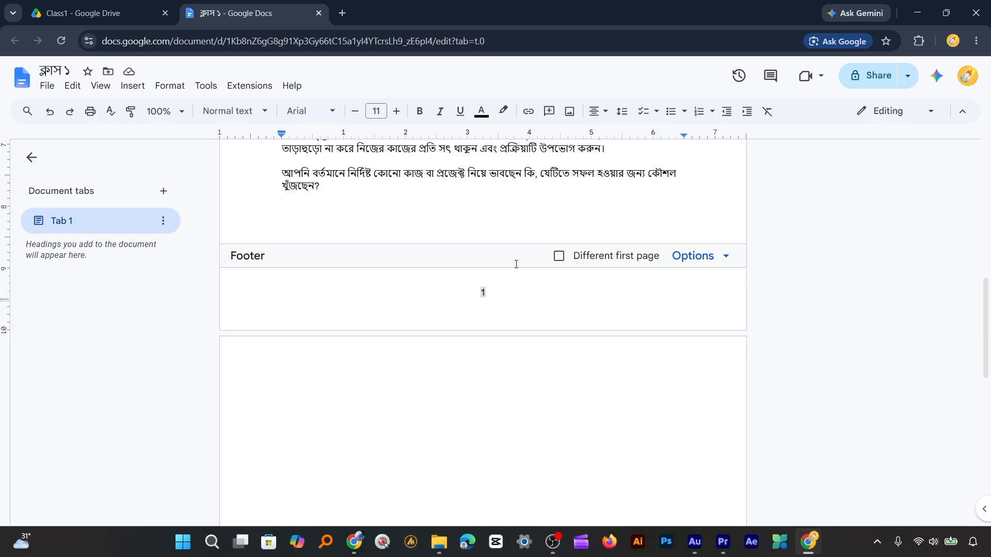
pyautogui.click(517, 216)
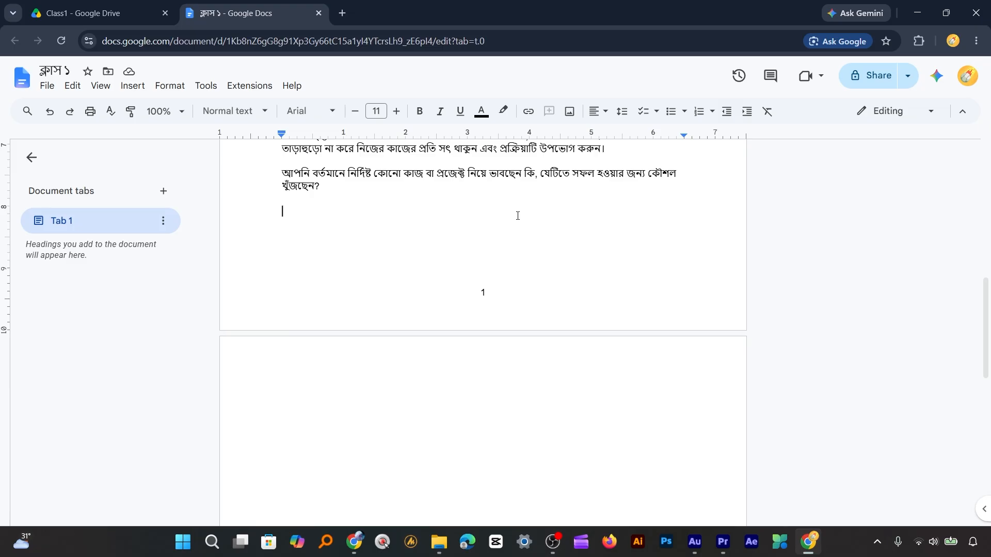
# Go to the start of the document, justify the entire text and deselect it.
pyautogui.hotkey('ctrl', 'Home')
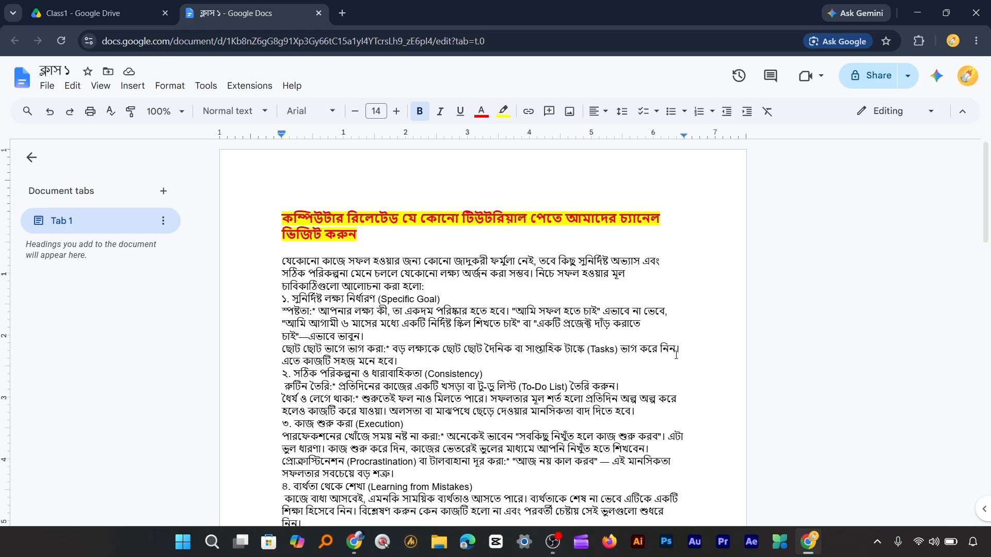
pyautogui.click(569, 241)
pyautogui.hotkey('ctrl', 'a')
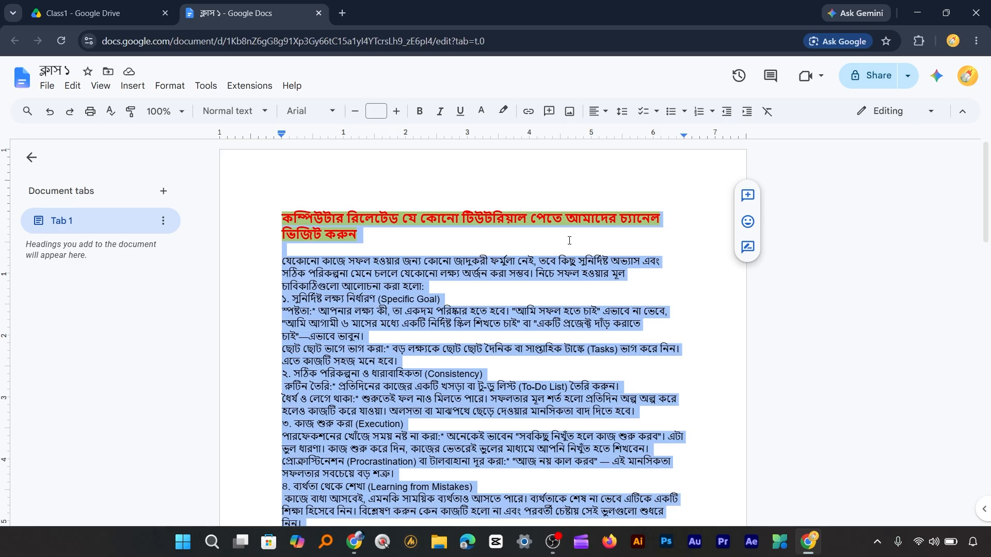
pyautogui.click(606, 112)
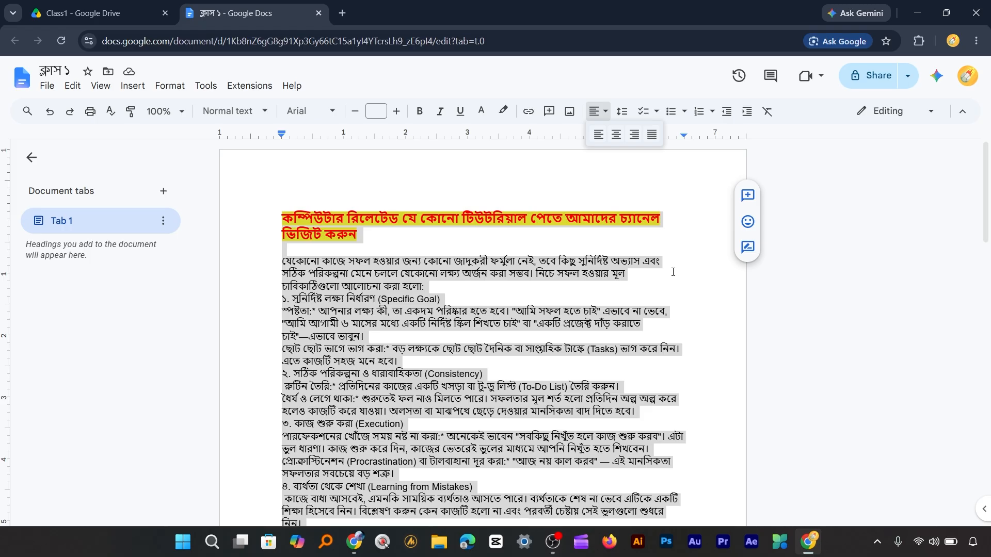
pyautogui.click(652, 135)
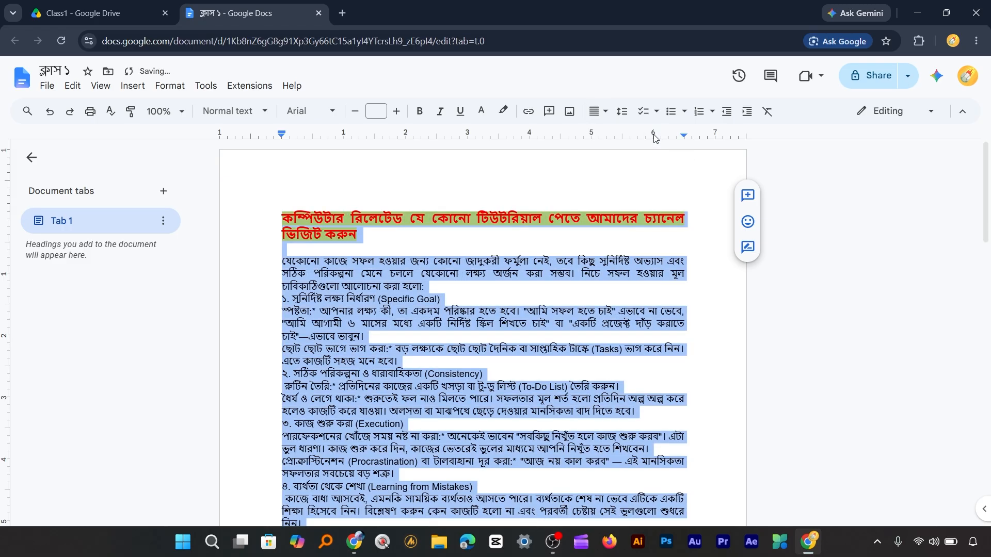
pyautogui.click(679, 326)
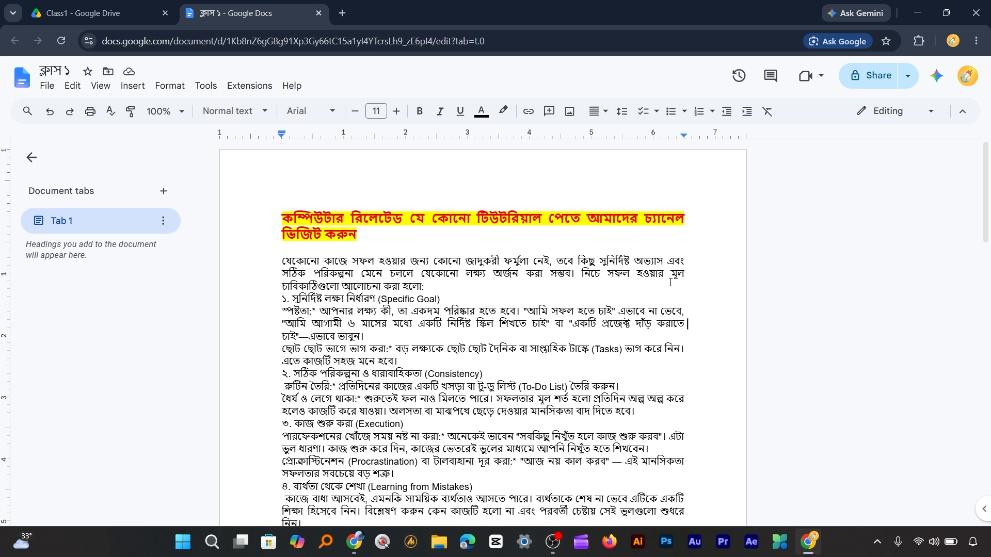
# Make the "Specific Goal" line a lettered list item and change its list style to 1., a., i. numbering.
pyautogui.click(599, 110)
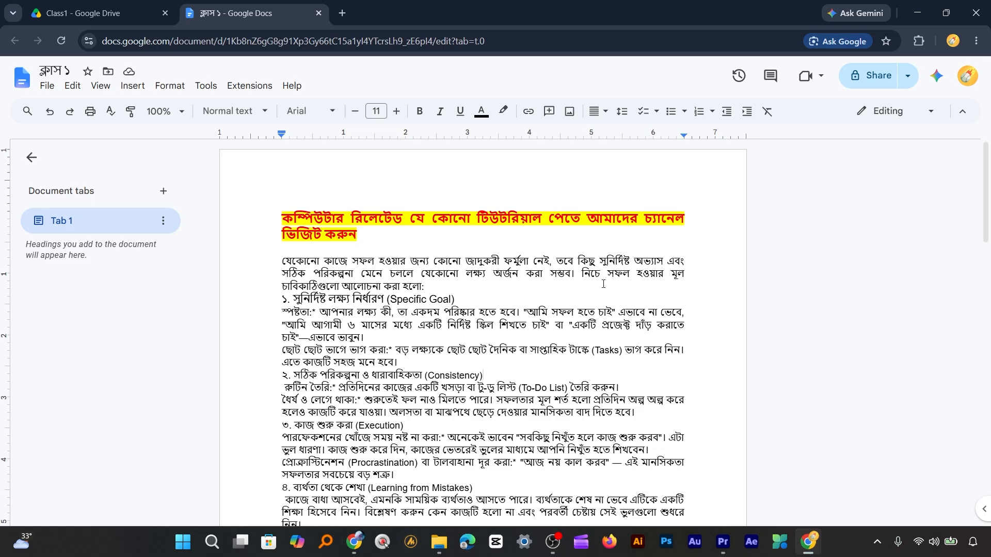
pyautogui.moveTo(283, 299); pyautogui.dragTo(459, 299)
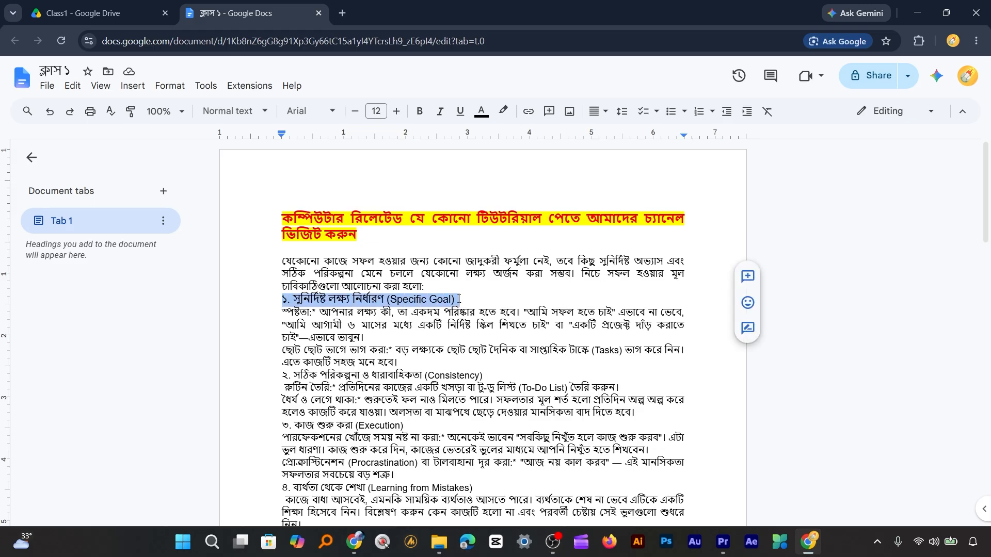
pyautogui.click(713, 113)
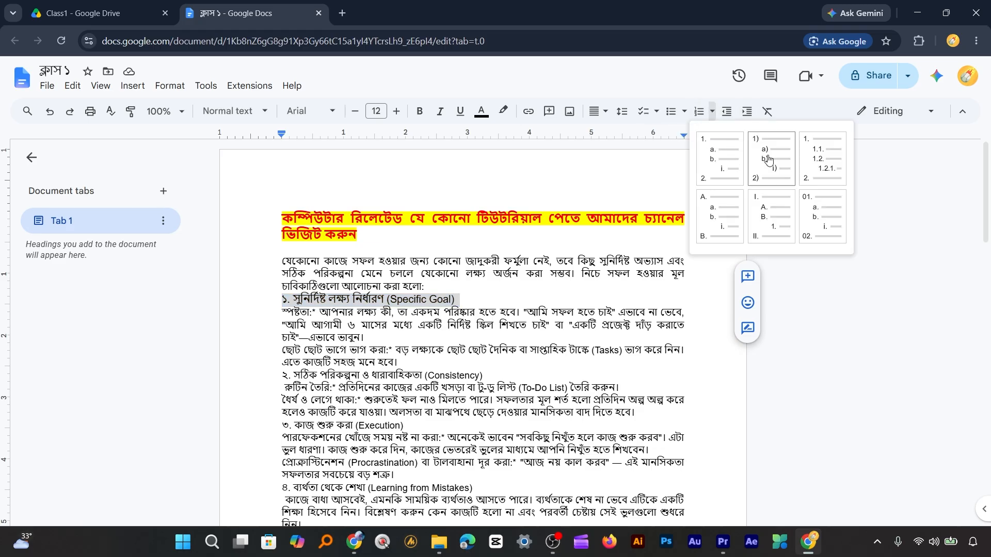
pyautogui.click(722, 213)
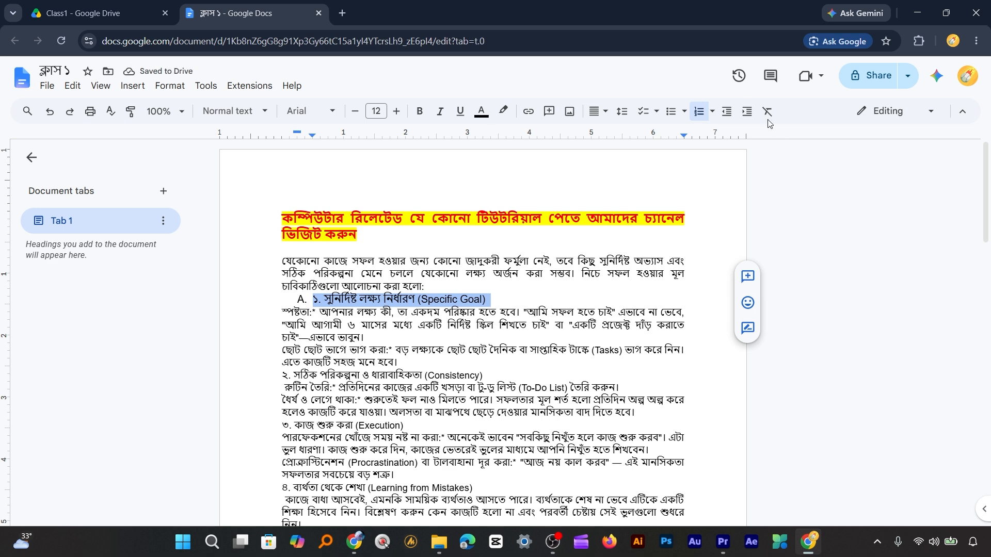
pyautogui.click(711, 112)
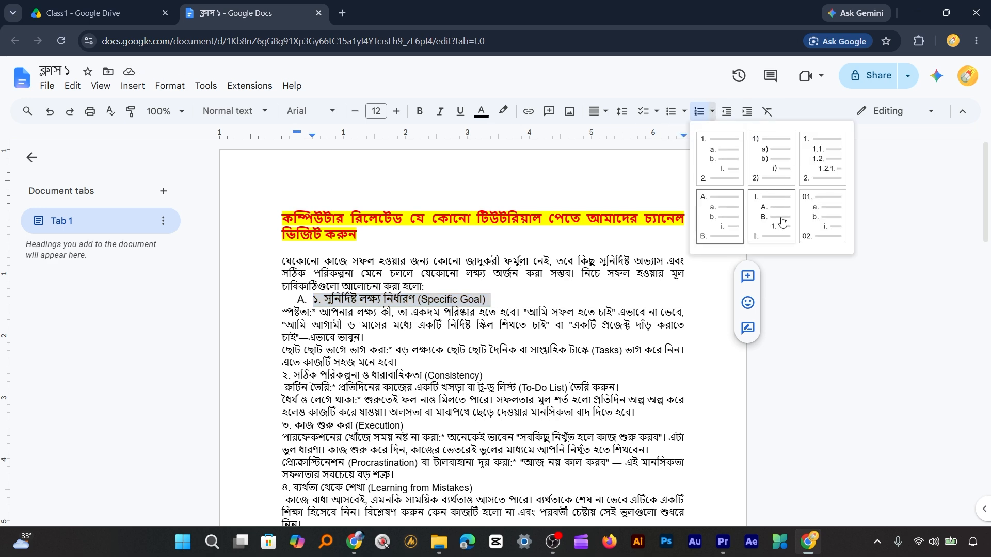
pyautogui.click(713, 157)
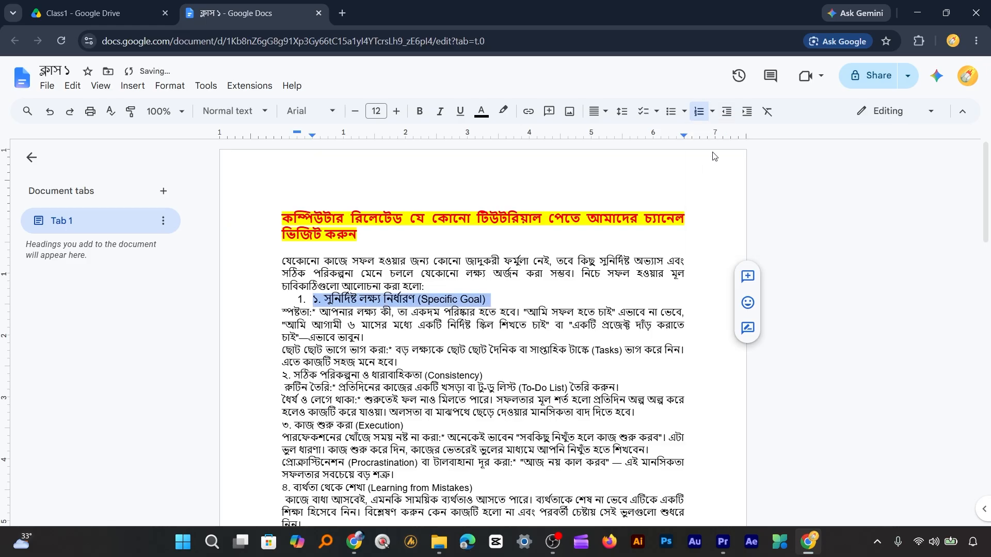
# Turn the "Specific Goal" line into a bulleted item, trying the diamond bullet style and then the solid round one.
pyautogui.click(684, 112)
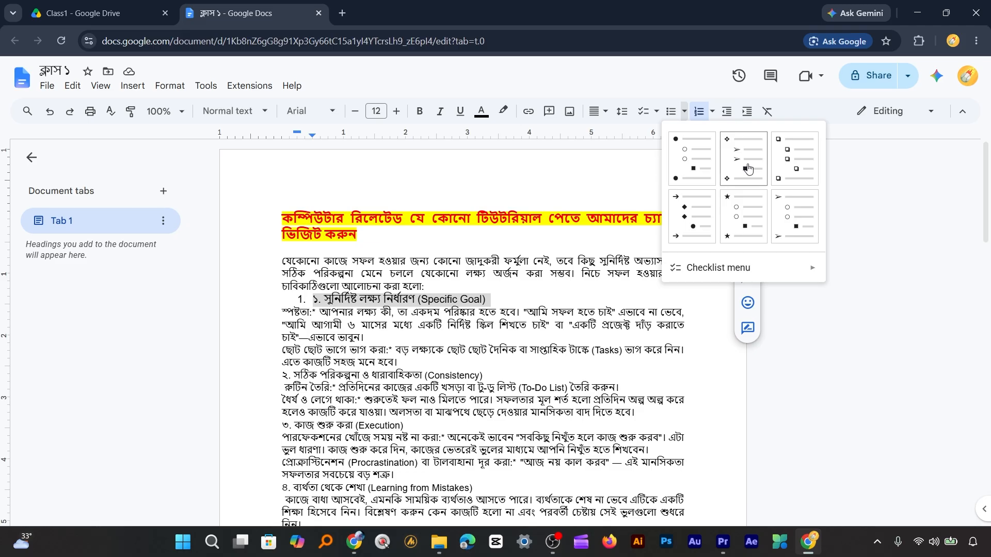
pyautogui.click(731, 149)
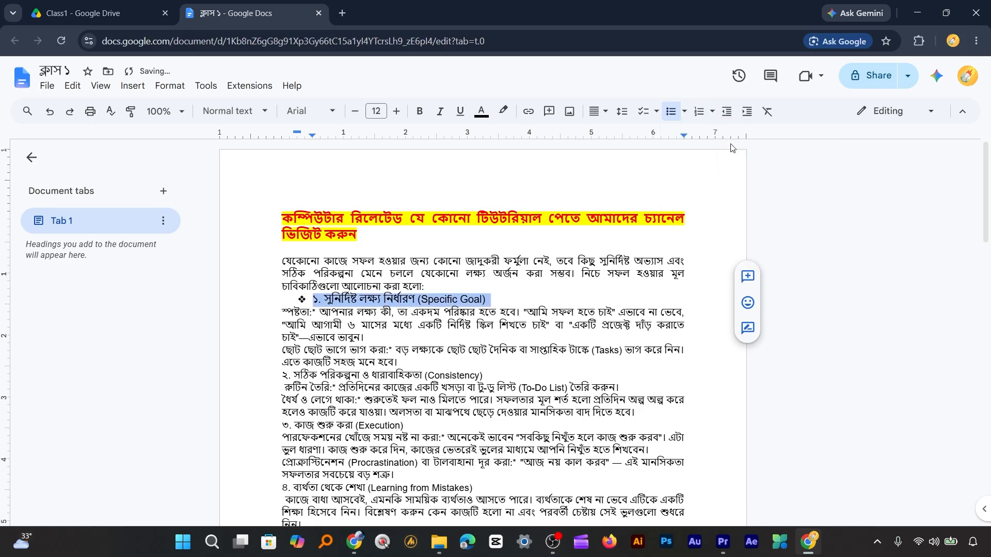
pyautogui.click(684, 111)
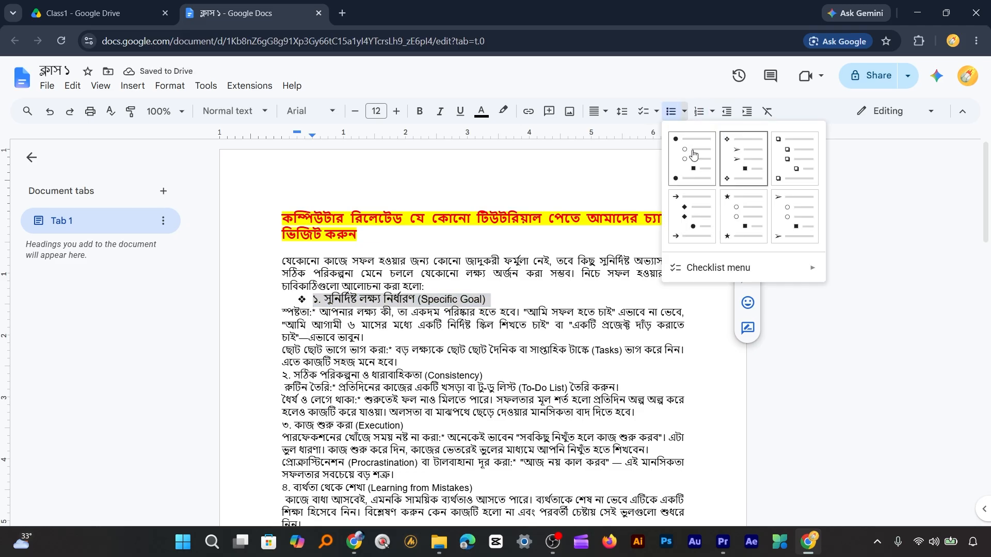
pyautogui.click(691, 155)
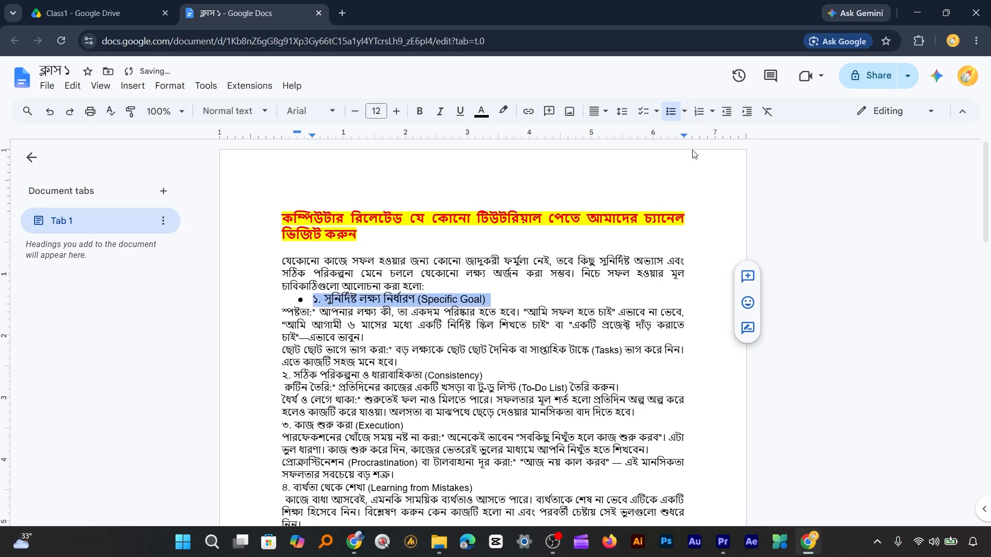
# Convert the "Specific Goal" line to a checklist item in the strikethrough style, then check and uncheck its box.
pyautogui.click(654, 113)
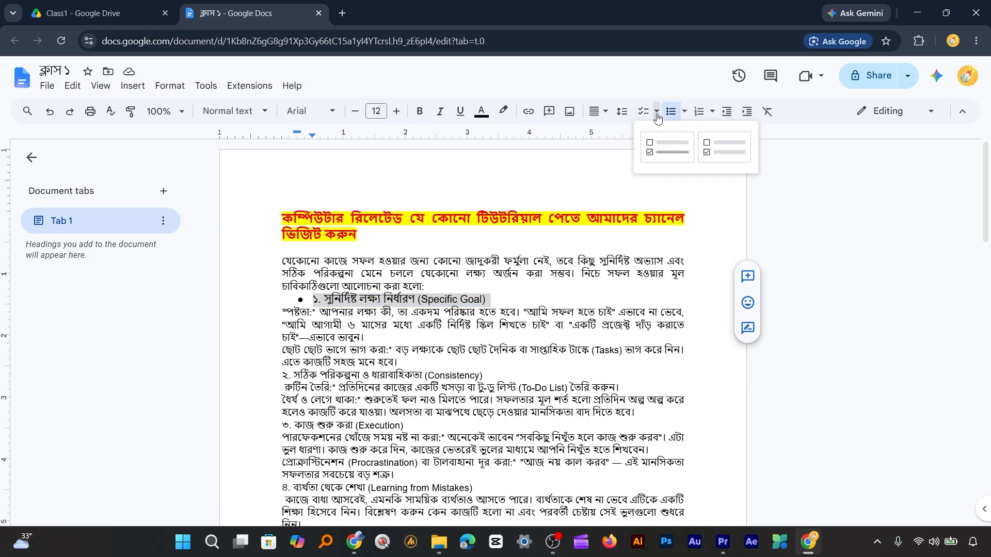
pyautogui.click(663, 149)
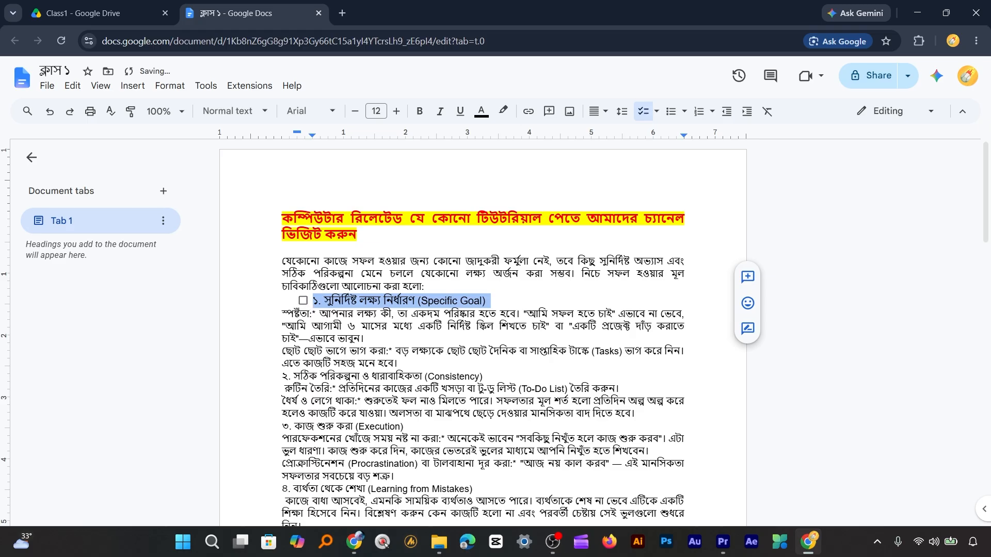
pyautogui.click(303, 301)
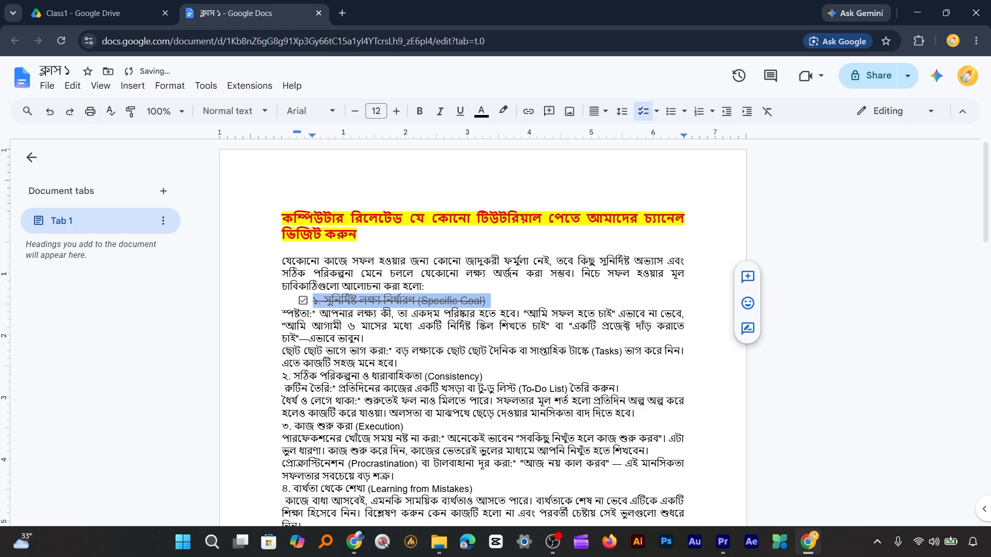
pyautogui.click(303, 303)
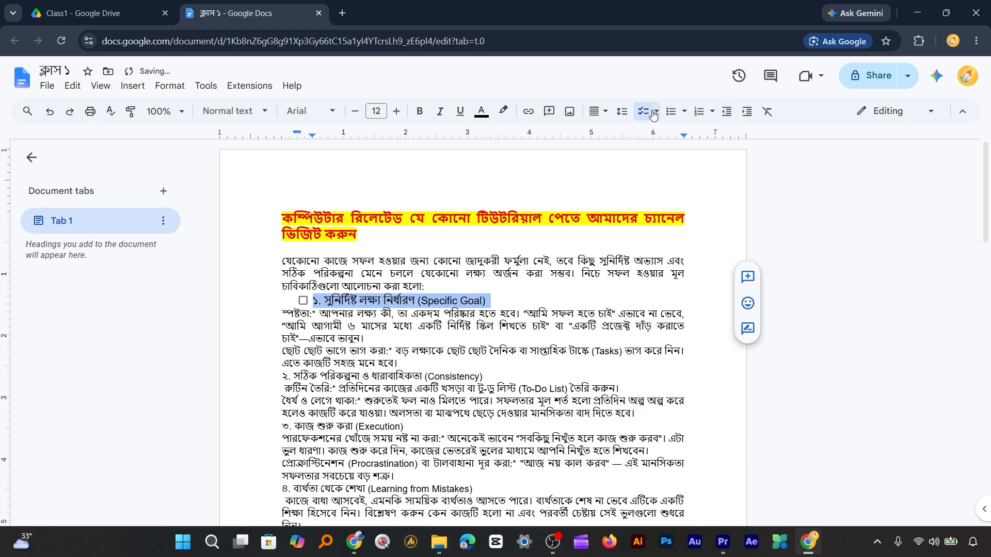
# Switch the "Specific Goal" checklist item to the style without strikethrough and check its box.
pyautogui.click(657, 113)
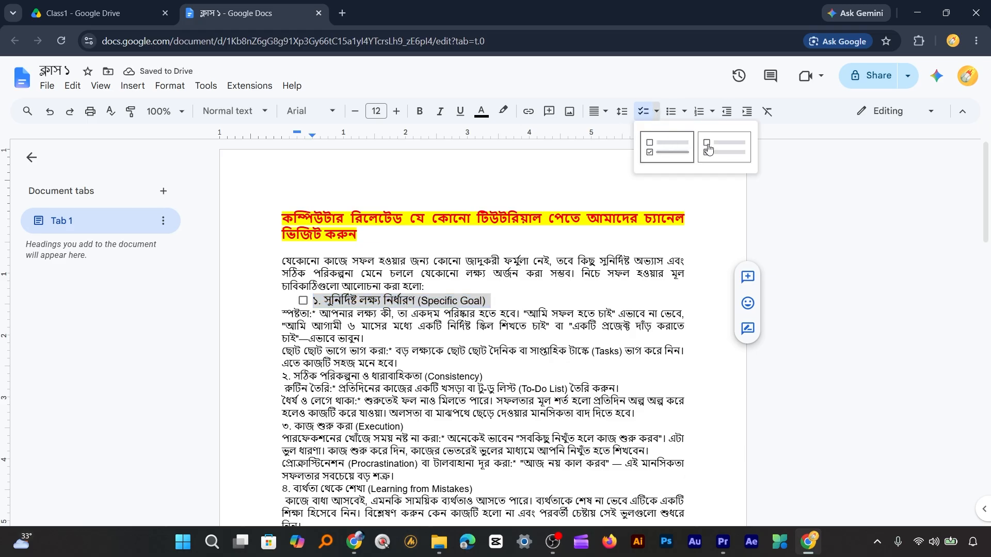
pyautogui.click(714, 150)
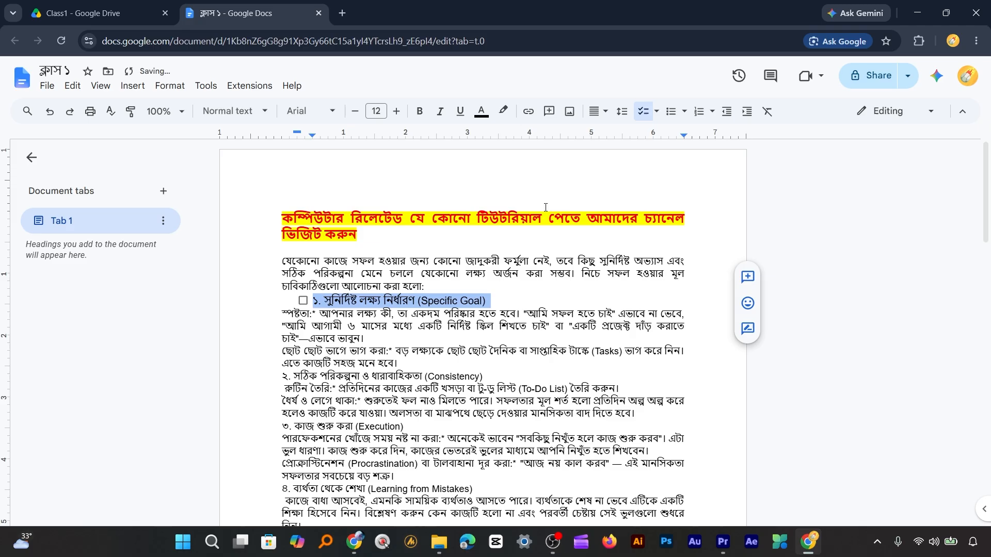
pyautogui.click(303, 301)
pyautogui.click(657, 112)
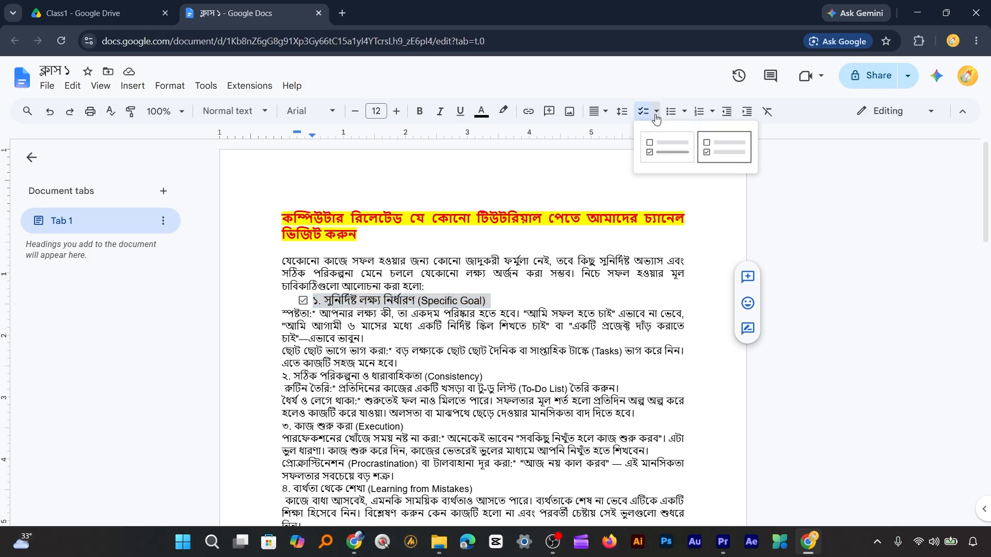
# Change the "Specific Goal" line to a bulleted item, trying the round bullet style and then the square box style.
pyautogui.click(684, 112)
pyautogui.click(690, 147)
pyautogui.click(684, 112)
pyautogui.click(796, 152)
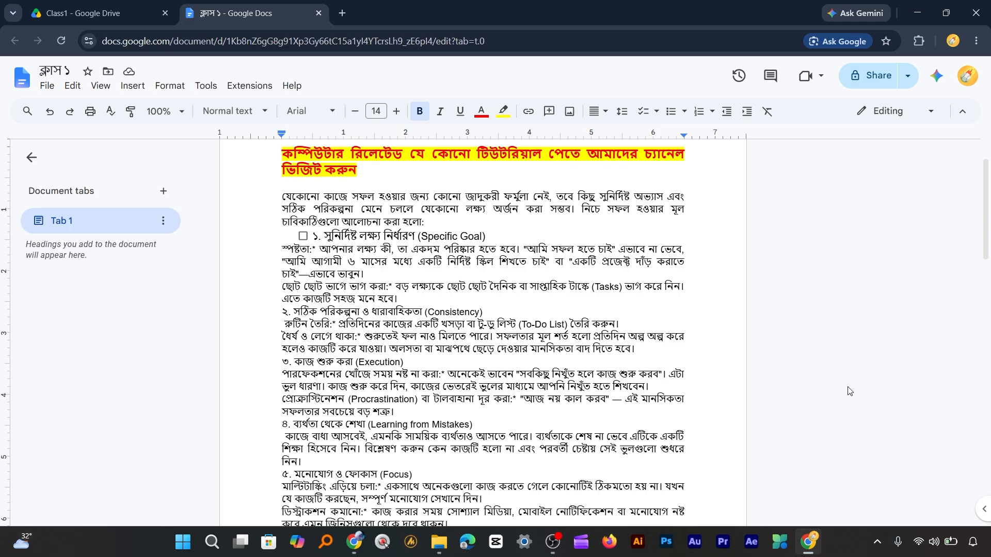
# Insert the red panda image from the Downloads folder into the document, just above the "Consistency" heading.
pyautogui.click(439, 542)
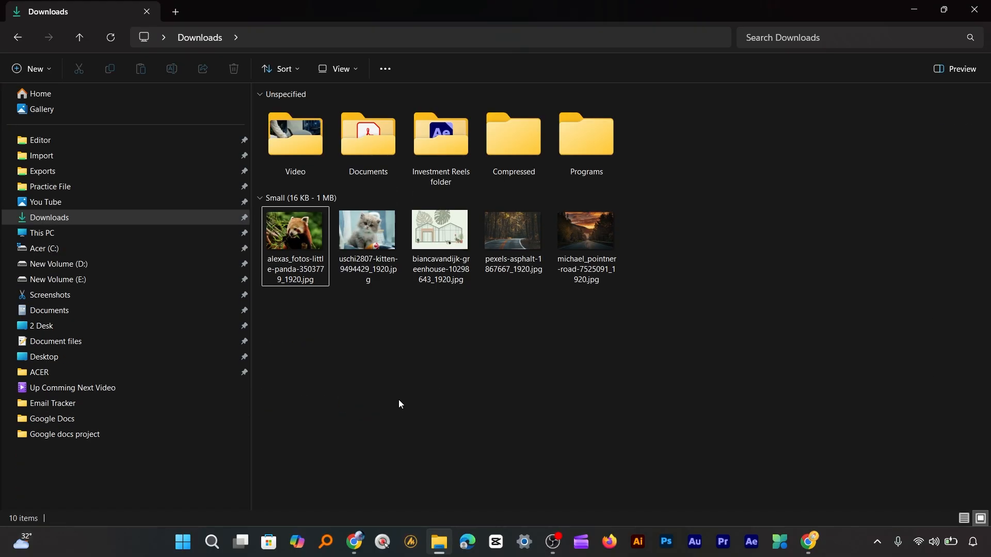
pyautogui.click(293, 235)
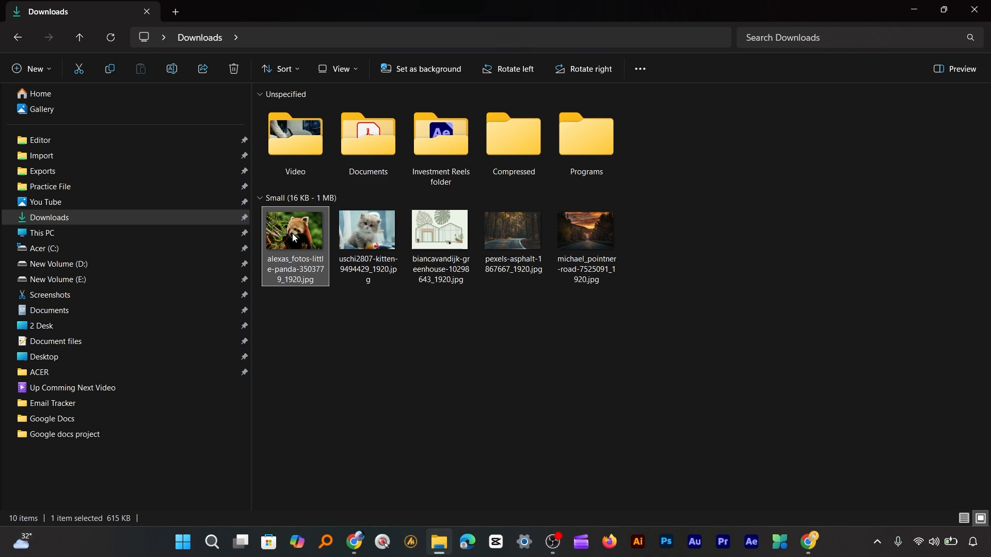
pyautogui.moveTo(290, 234); pyautogui.dragTo(810, 546)
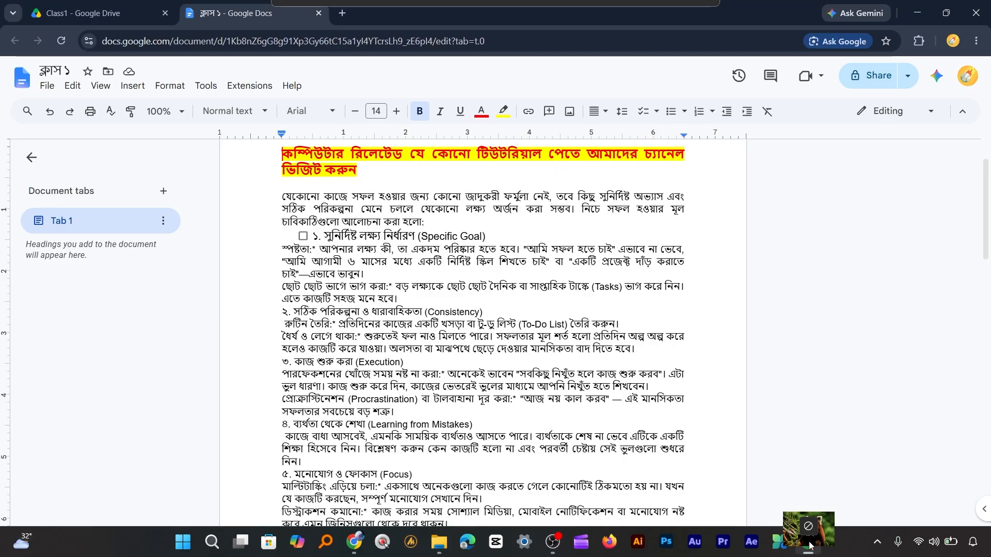
pyautogui.moveTo(810, 546); pyautogui.dragTo(444, 335)
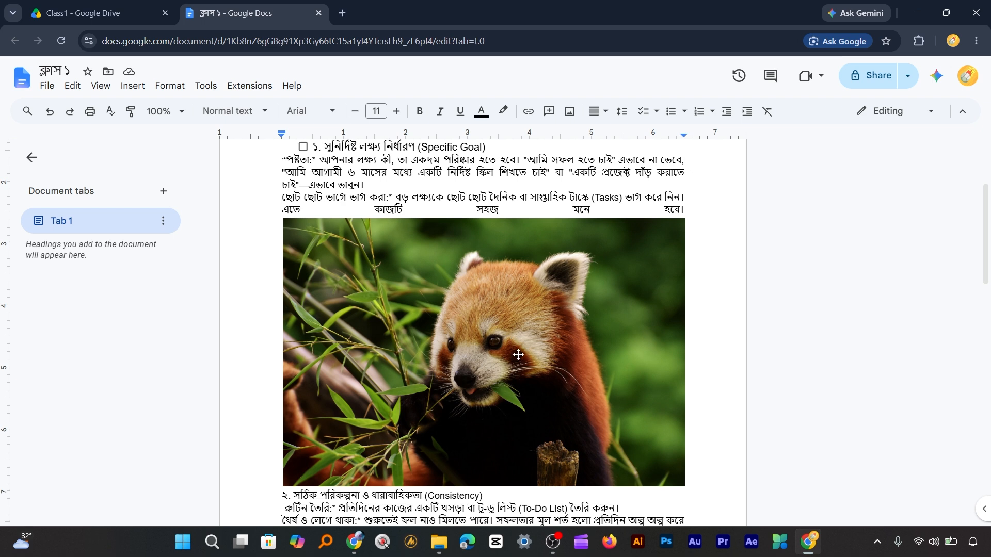
# Try narrowing the red panda image and then reducing its height alone, undoing each distortion.
pyautogui.click(523, 322)
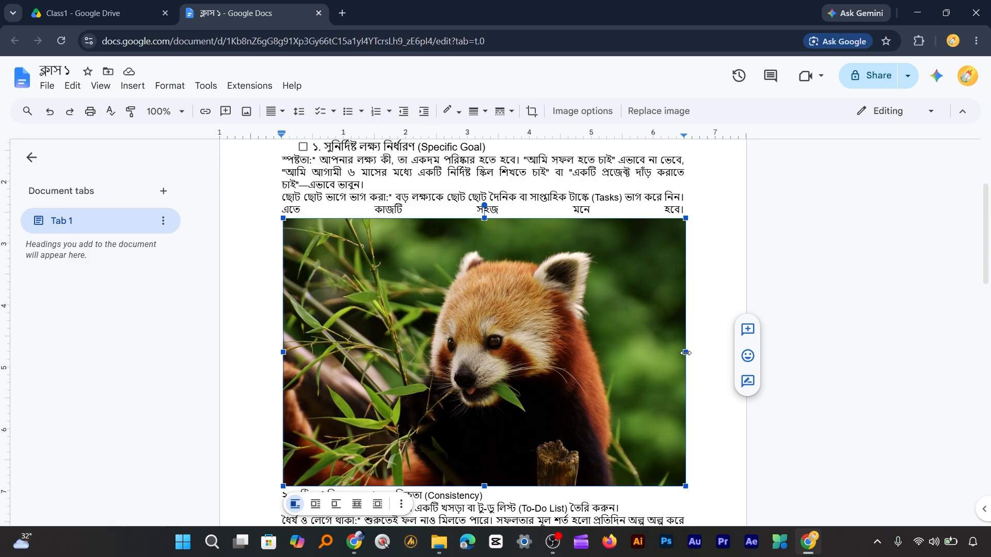
pyautogui.moveTo(685, 352); pyautogui.dragTo(487, 357)
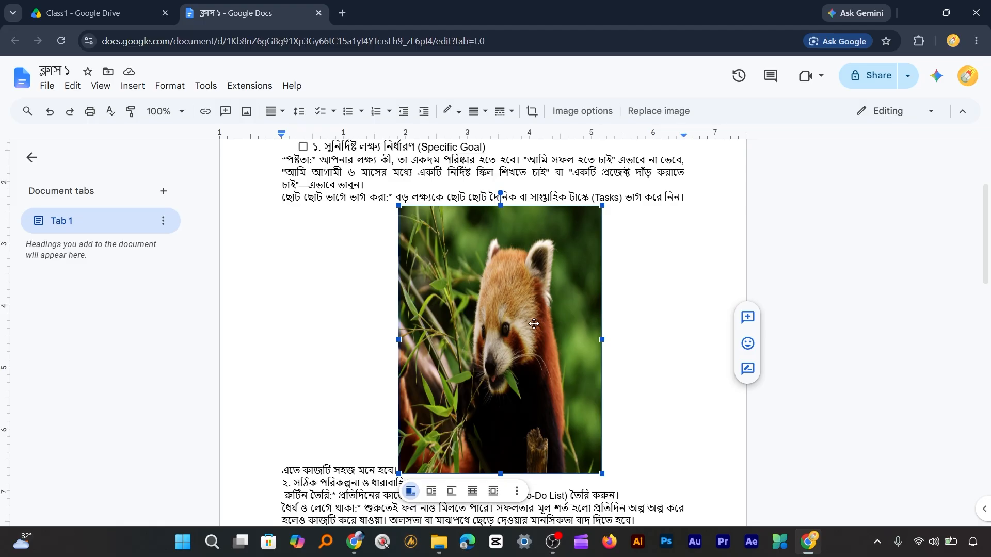
pyautogui.hotkey('ctrl', 'z')
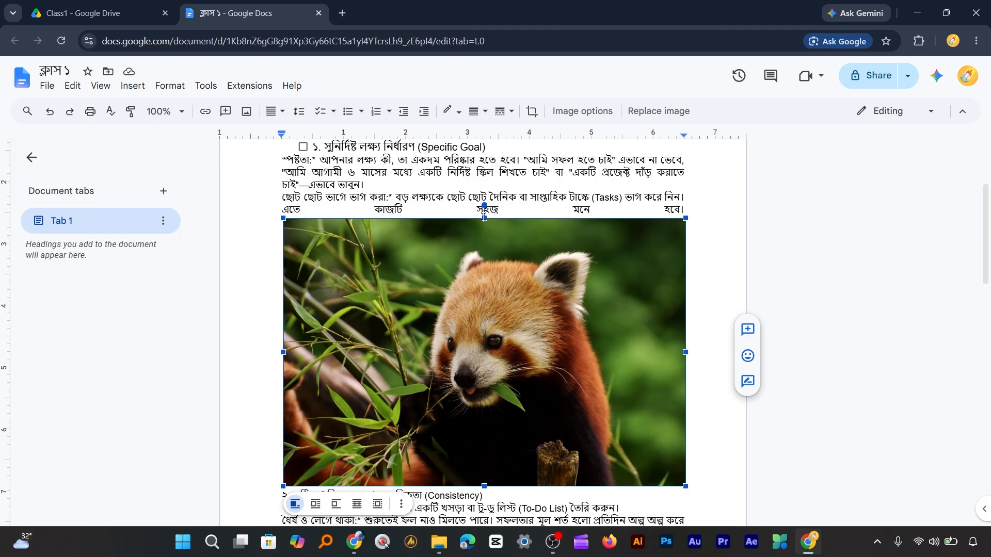
pyautogui.moveTo(483, 217); pyautogui.dragTo(477, 334)
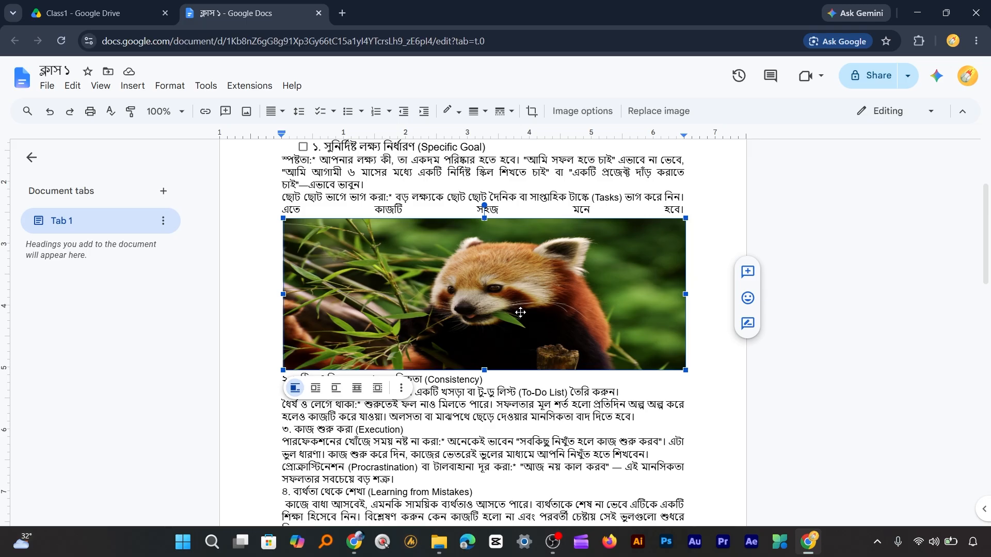
pyautogui.hotkey('ctrl', 'z')
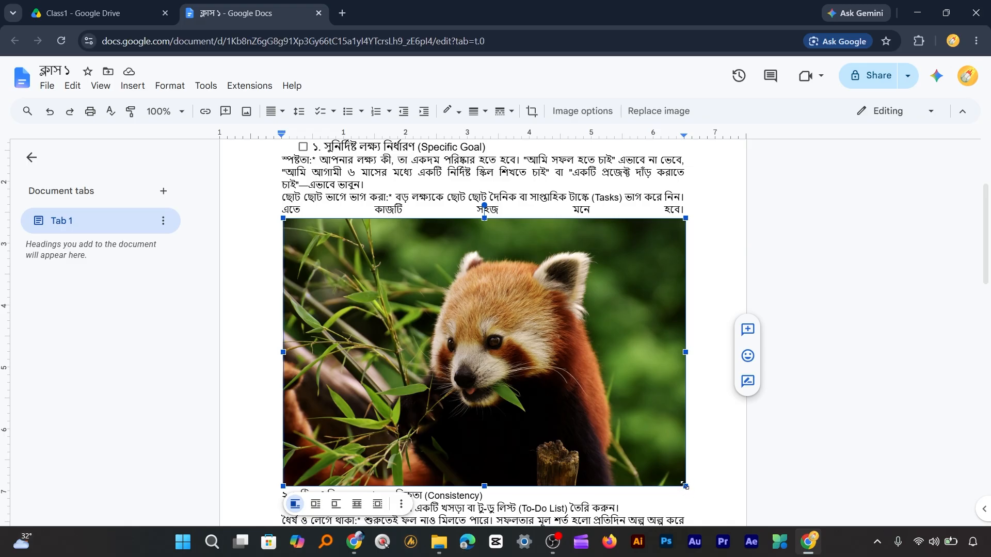
# Shrink the red panda image proportionally to about half size, enlarge it back to about the text width and deselect it.
pyautogui.moveTo(684, 485); pyautogui.dragTo(485, 313)
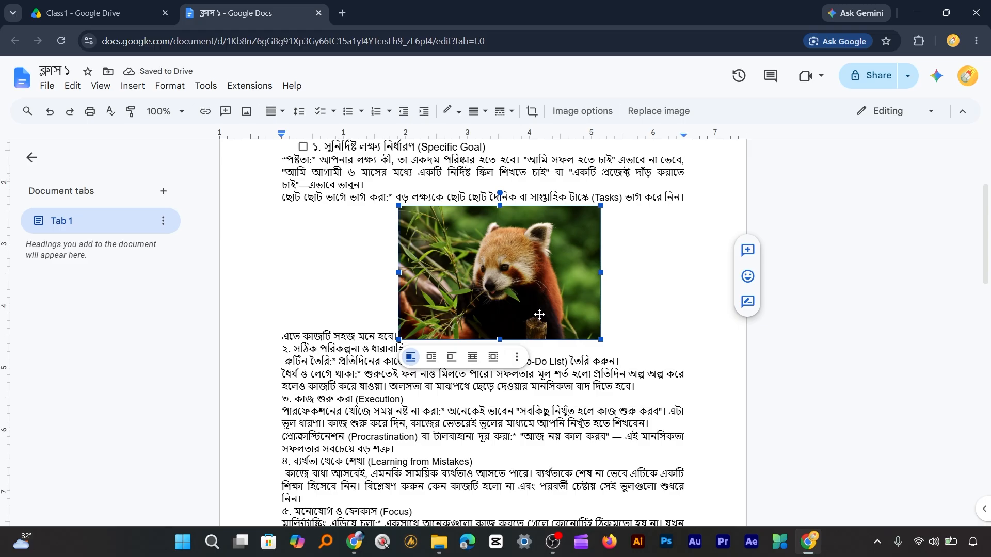
pyautogui.moveTo(600, 339); pyautogui.dragTo(669, 491)
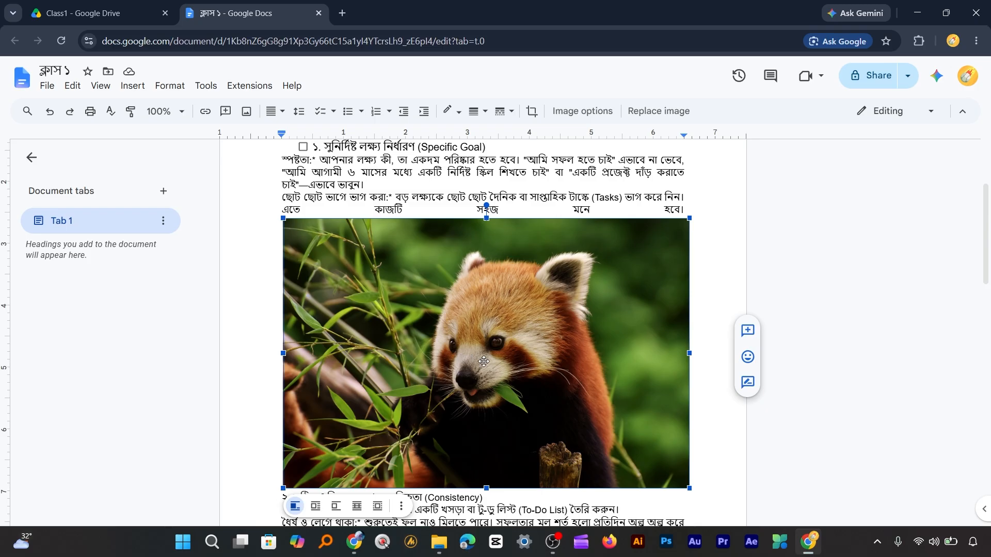
pyautogui.click(722, 236)
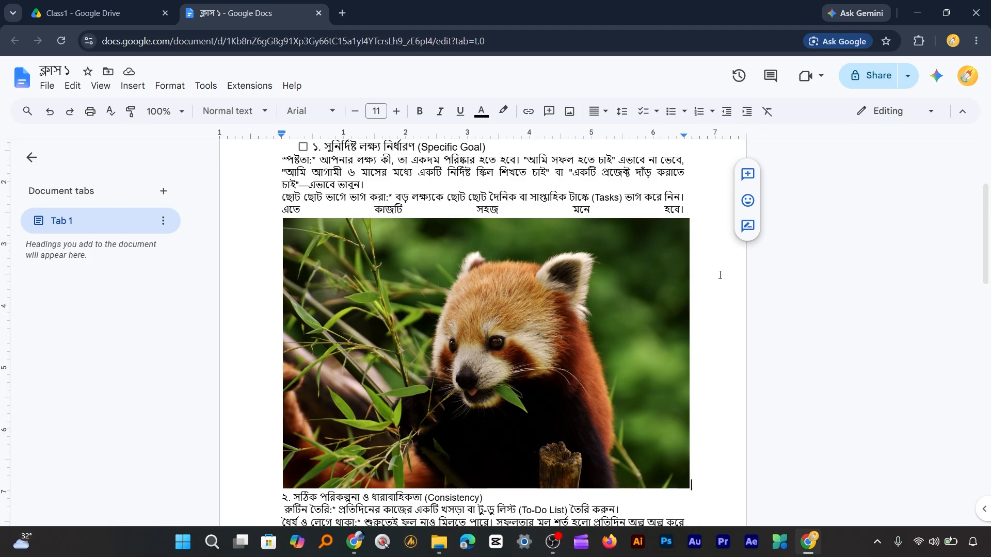
# Try cropping both sides of the image close to the red panda, then undo both crops.
pyautogui.click(504, 307)
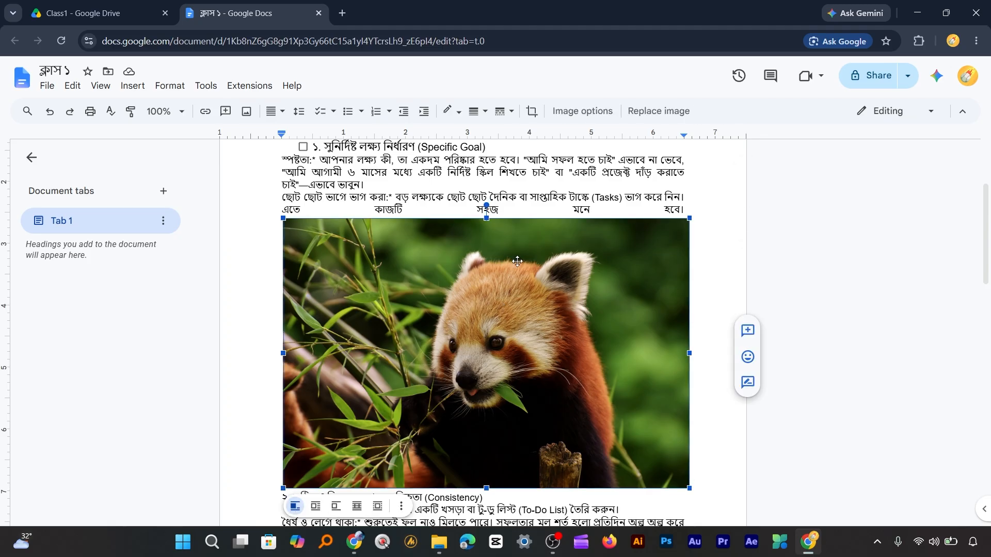
pyautogui.click(532, 116)
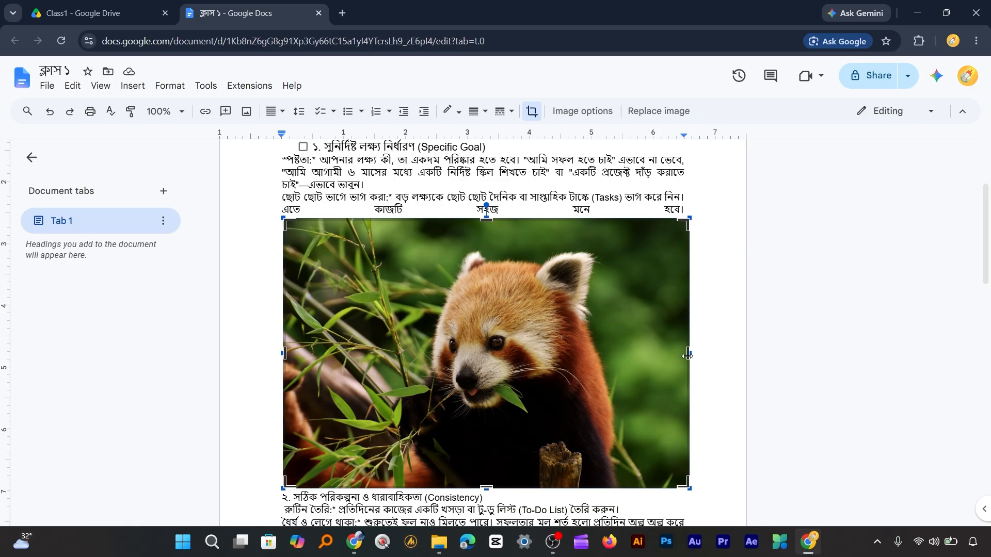
pyautogui.moveTo(687, 356); pyautogui.dragTo(614, 361)
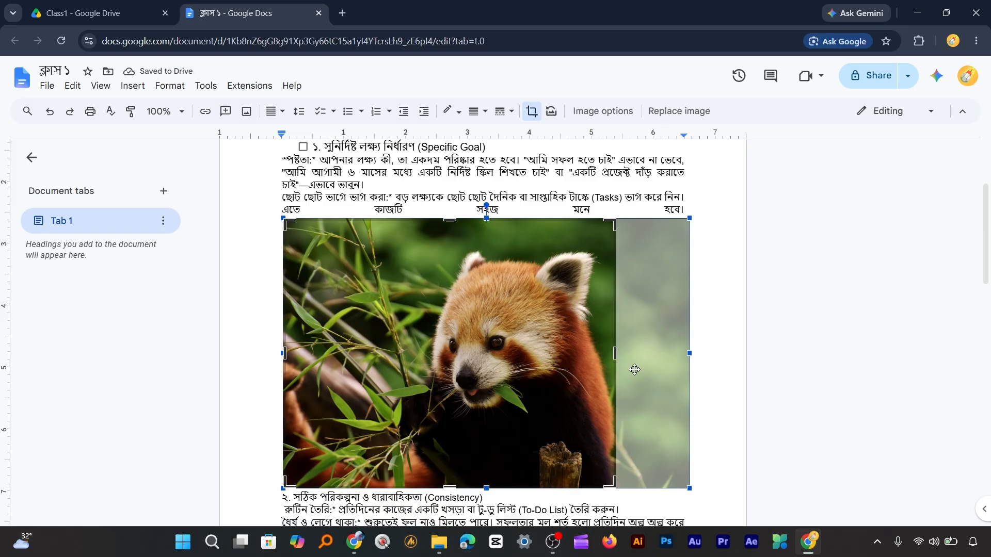
pyautogui.moveTo(284, 352); pyautogui.dragTo(402, 364)
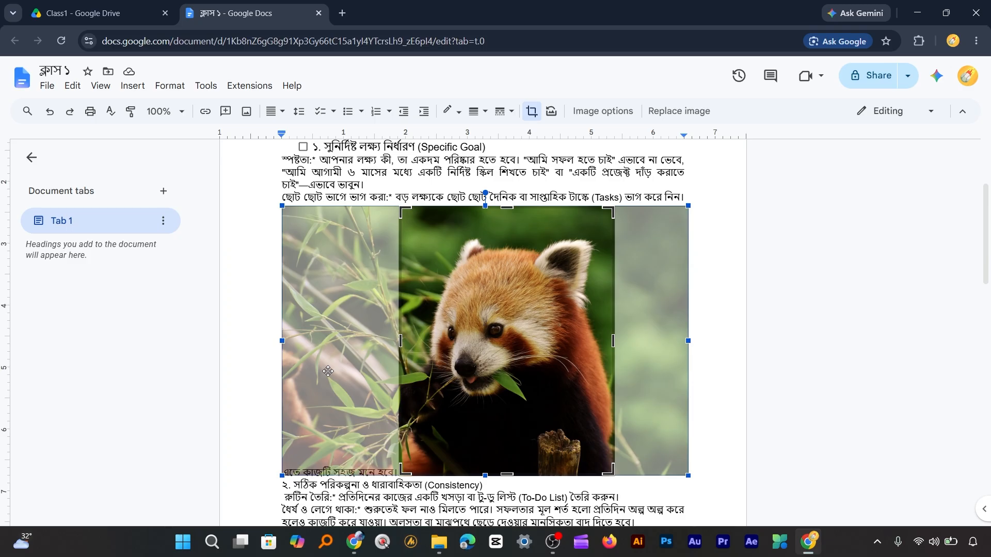
pyautogui.click(713, 308)
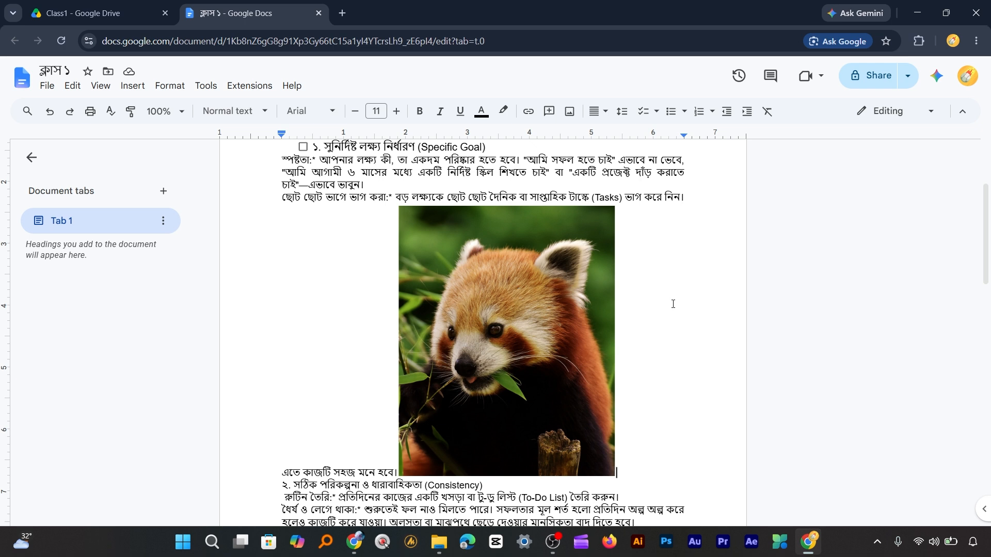
pyautogui.hotkey('ctrl', 'z')
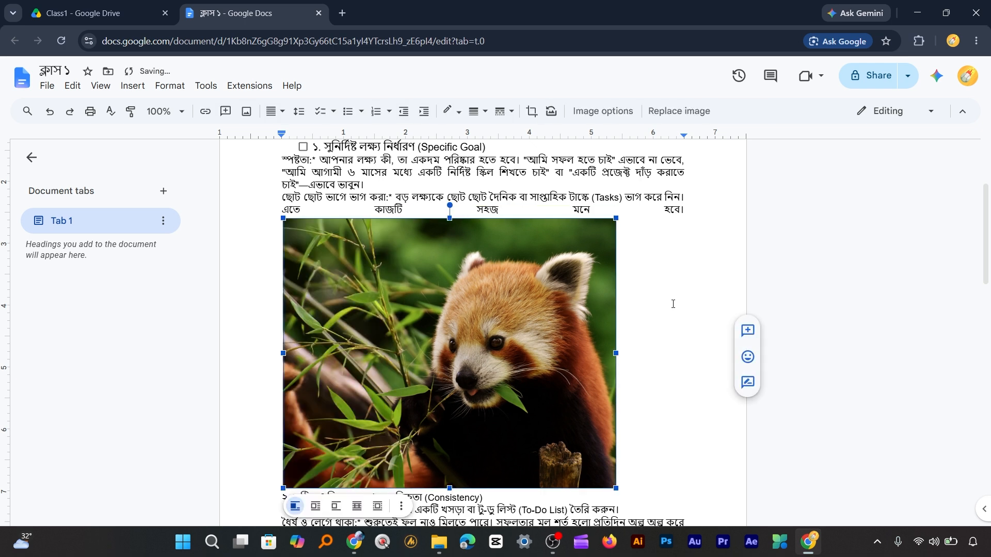
pyautogui.hotkey('ctrl', 'z')
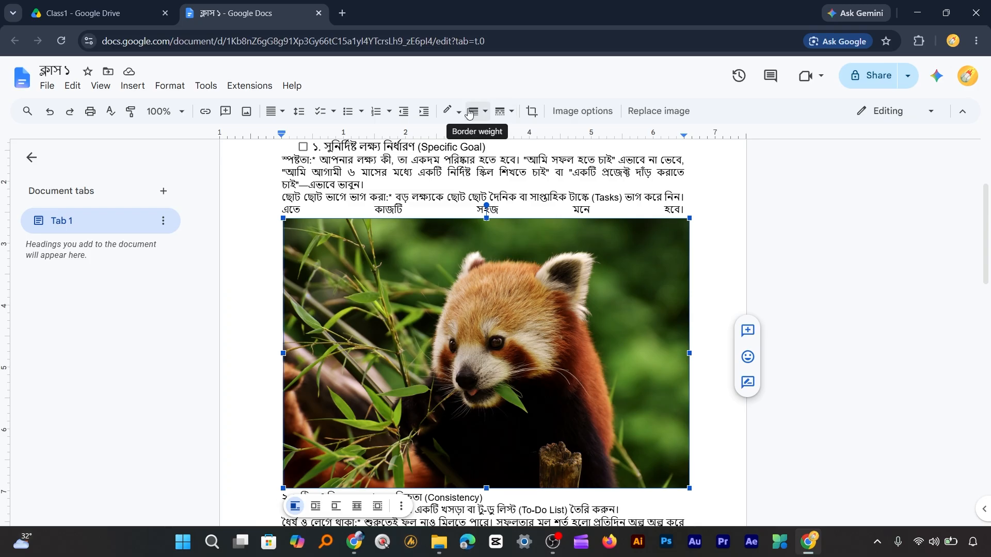
# Add a 4pt border around the red panda image and color it red.
pyautogui.click(490, 115)
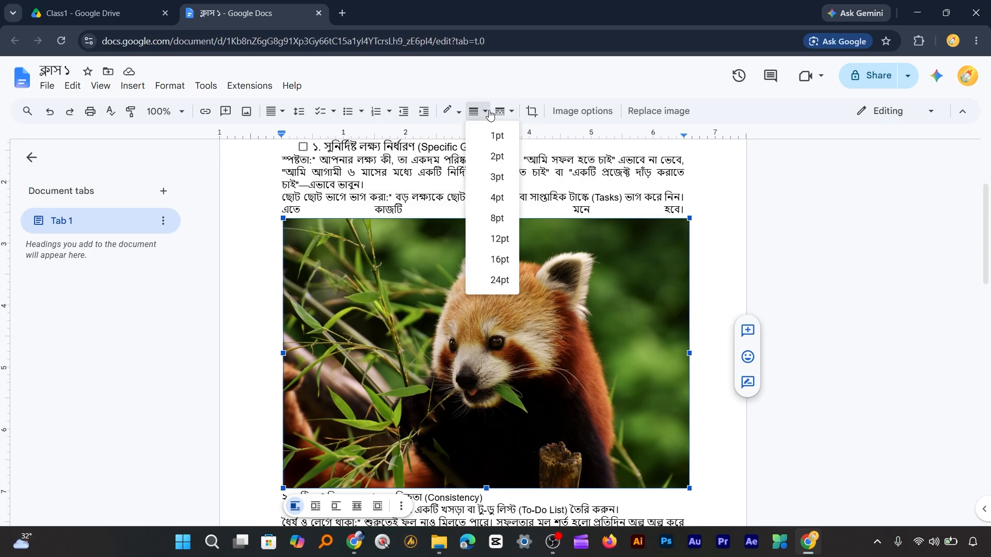
pyautogui.click(498, 200)
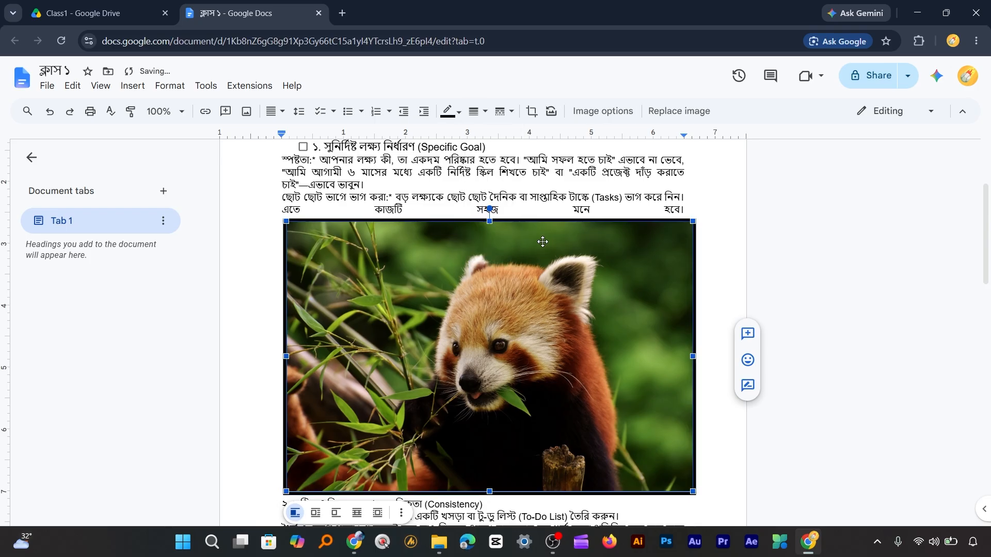
pyautogui.click(461, 114)
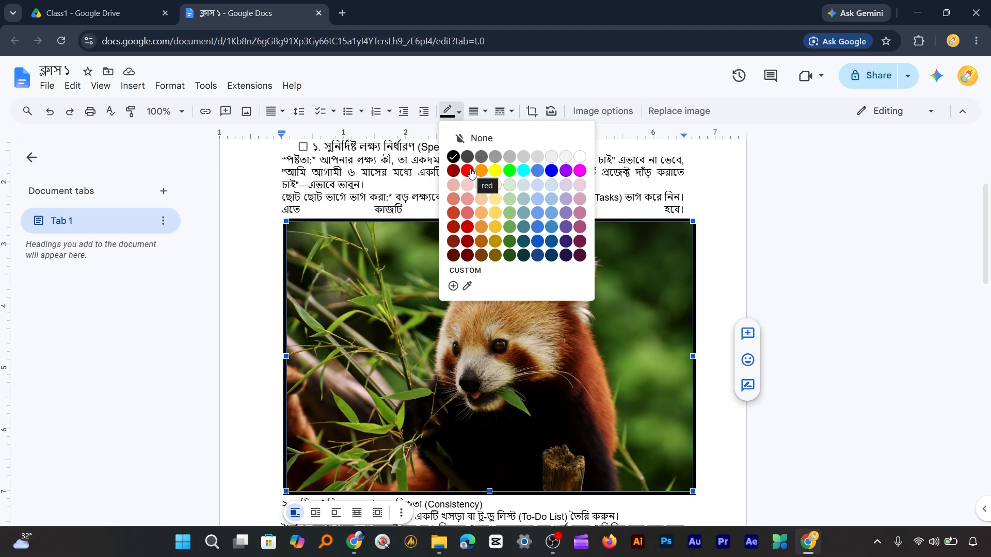
pyautogui.click(467, 170)
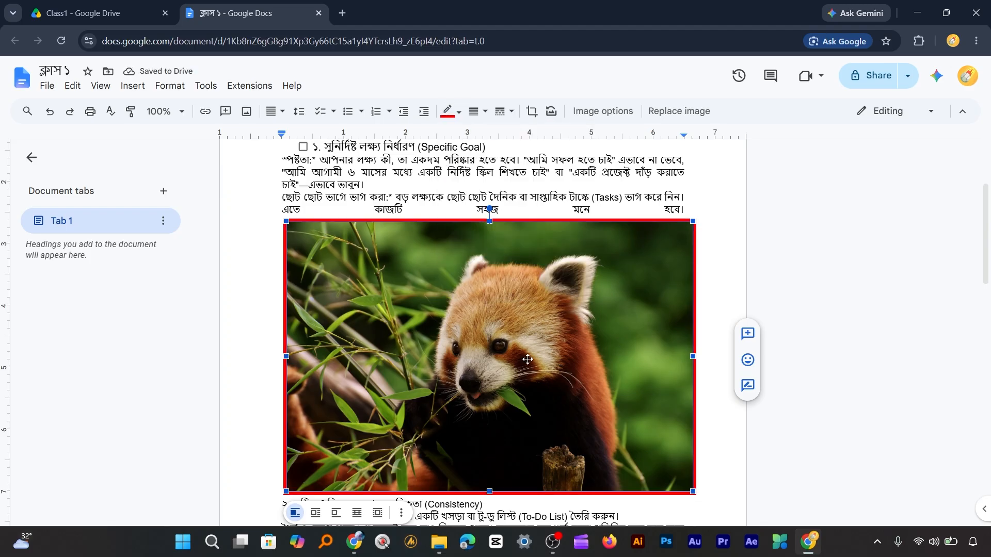
# Try a 12pt border weight on the red panda image, then reduce the border to 1pt.
pyautogui.click(474, 111)
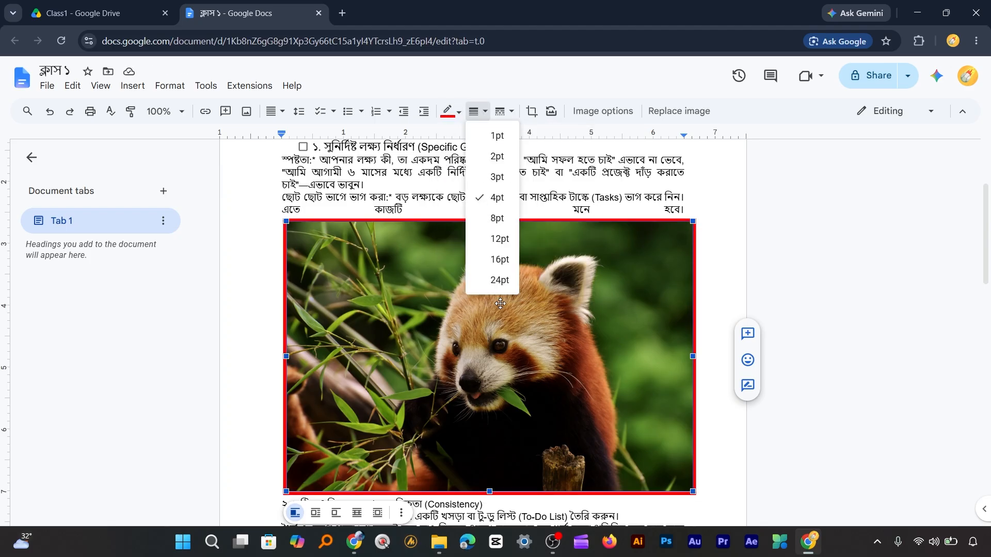
pyautogui.click(500, 238)
pyautogui.click(473, 111)
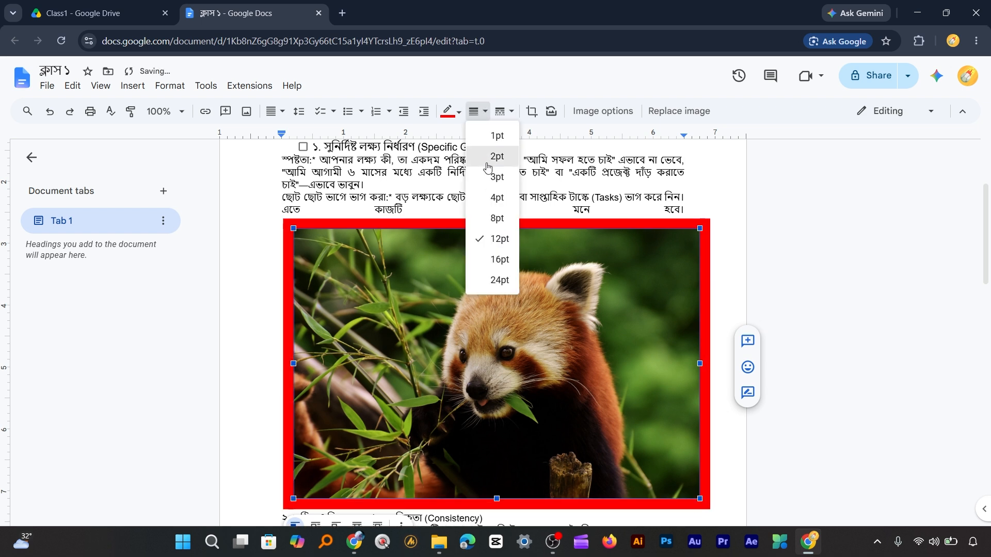
pyautogui.click(497, 136)
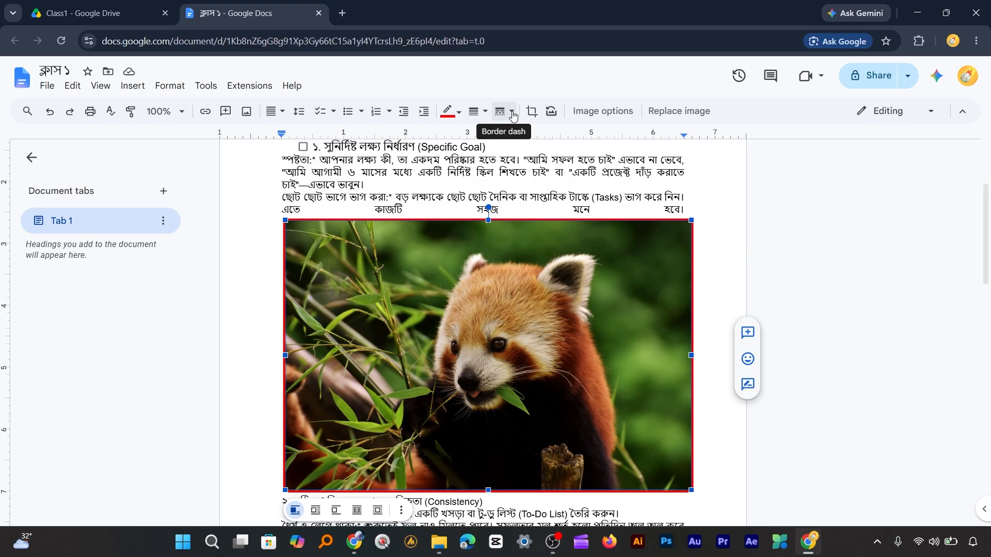
# Try the dotted and then the dashed line style on the red panda image's border.
pyautogui.click(512, 115)
pyautogui.click(520, 154)
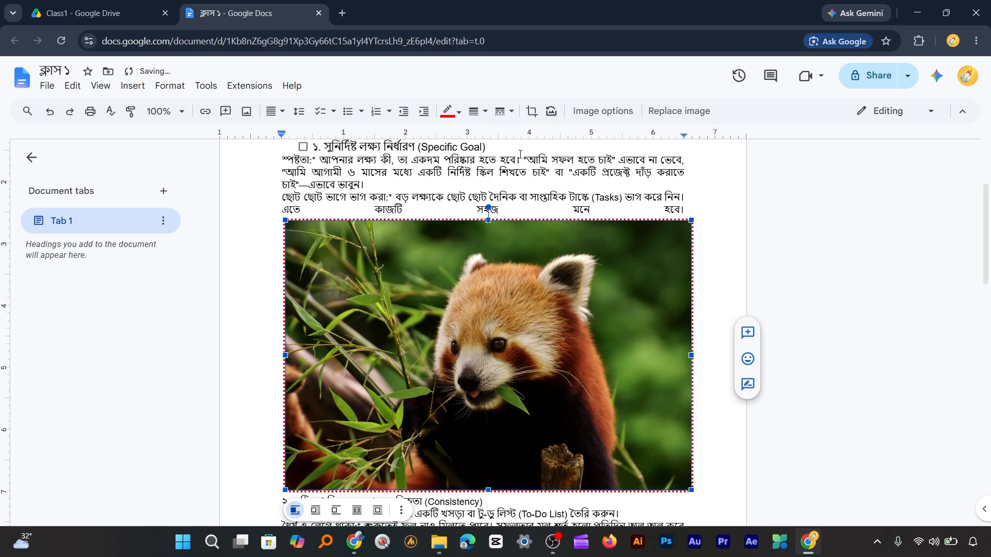
pyautogui.click(504, 111)
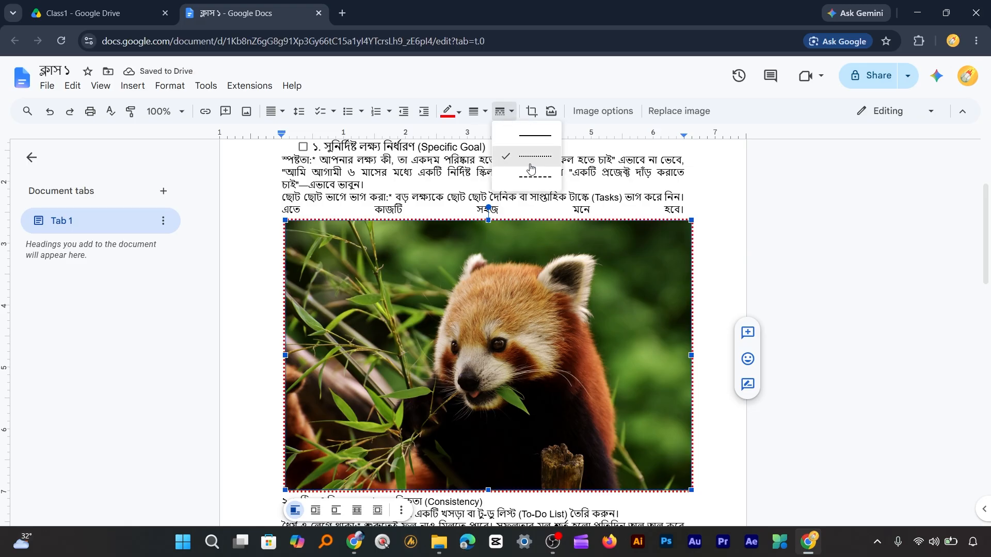
pyautogui.click(533, 175)
pyautogui.click(504, 111)
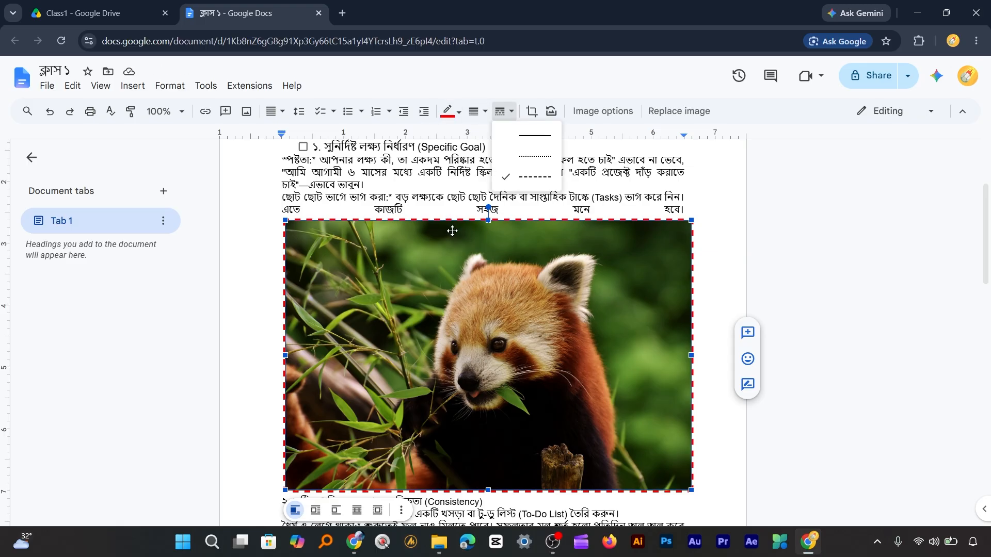
# Remove the border from the red panda image by setting its border color to None.
pyautogui.click(458, 116)
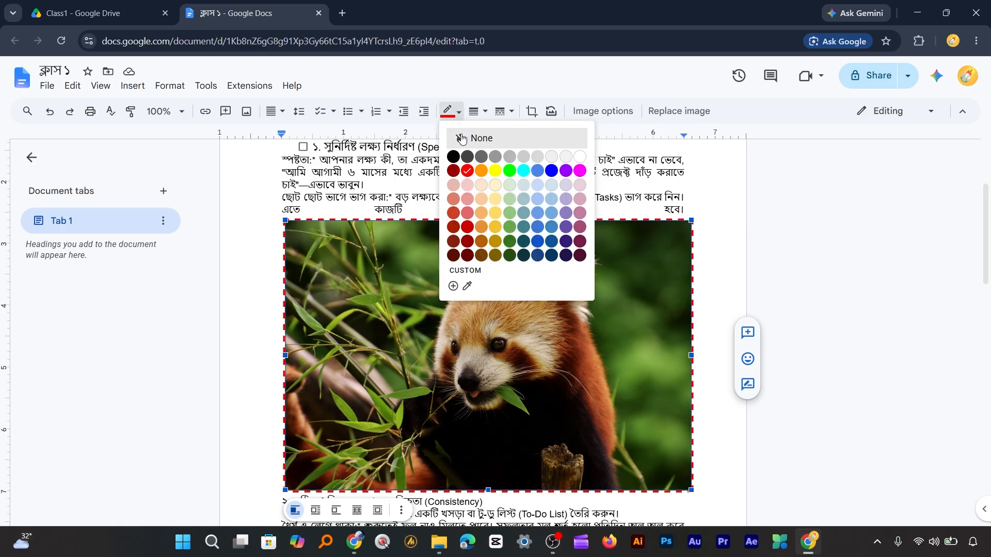
pyautogui.click(482, 136)
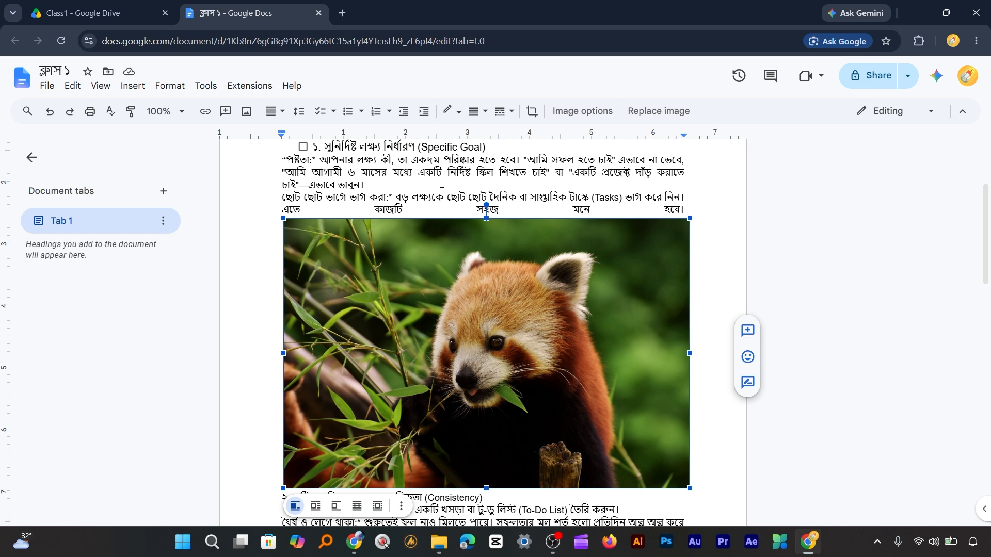
# Set the red panda image to Wrap text and shrink it proportionally to about two-thirds of the text width.
pyautogui.scroll(-1, 442, 254)
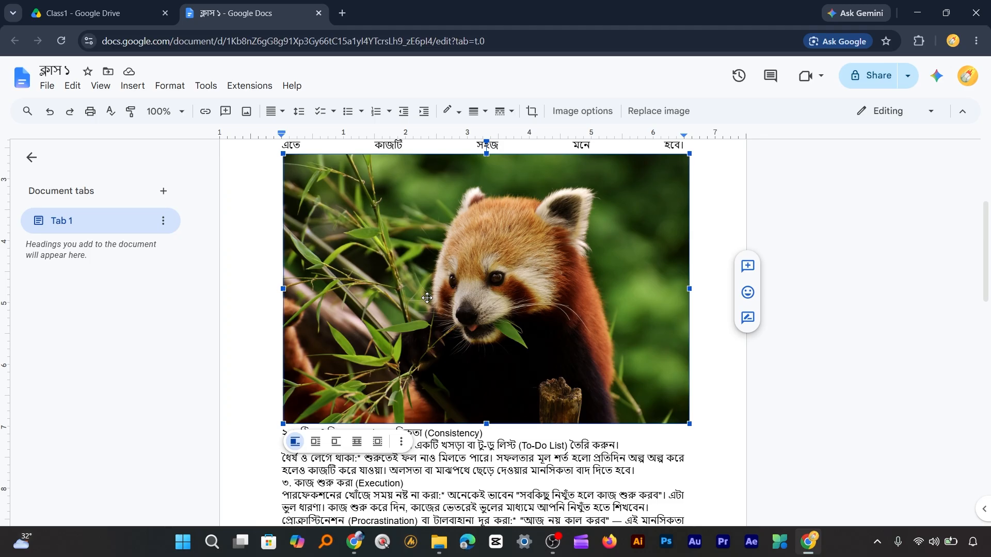
pyautogui.click(316, 442)
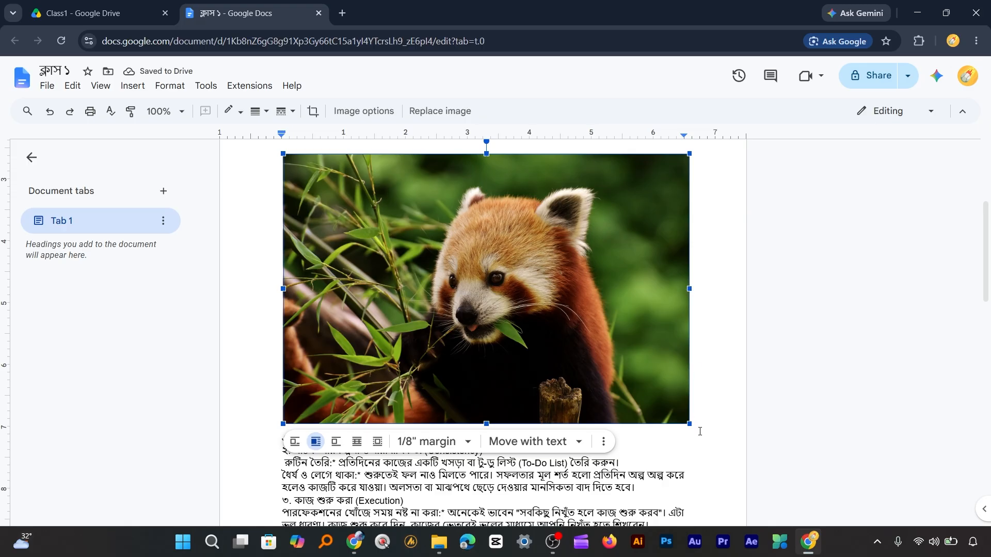
pyautogui.moveTo(690, 424); pyautogui.dragTo(548, 329)
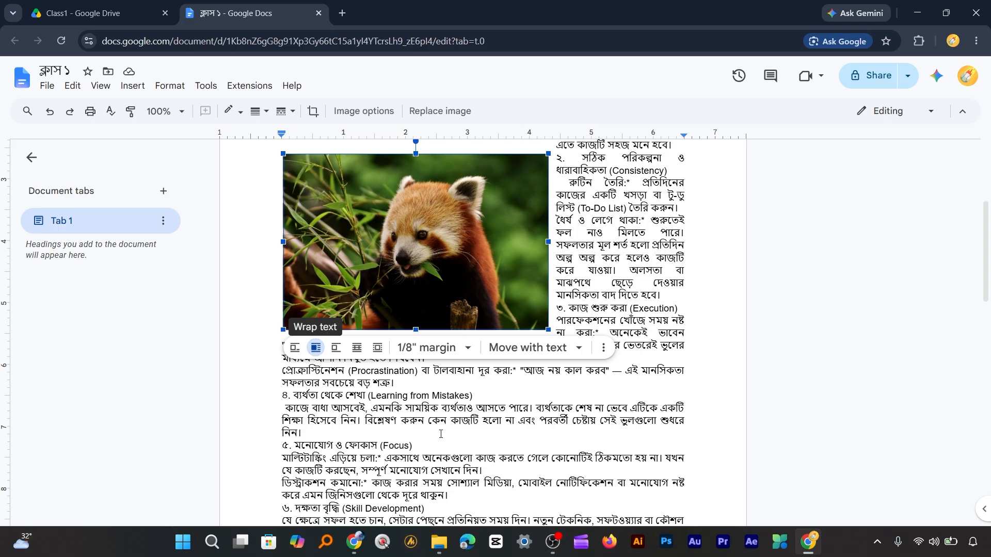
pyautogui.scroll(1, 441, 434)
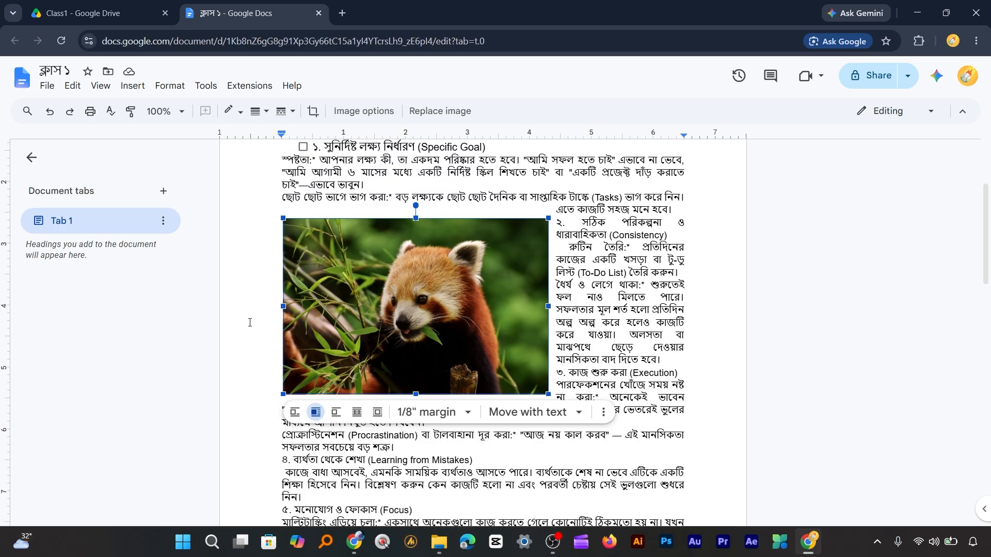
# Try the break text, behind text and in front of text layouts on the image, shifting it slightly right over the text.
pyautogui.click(337, 415)
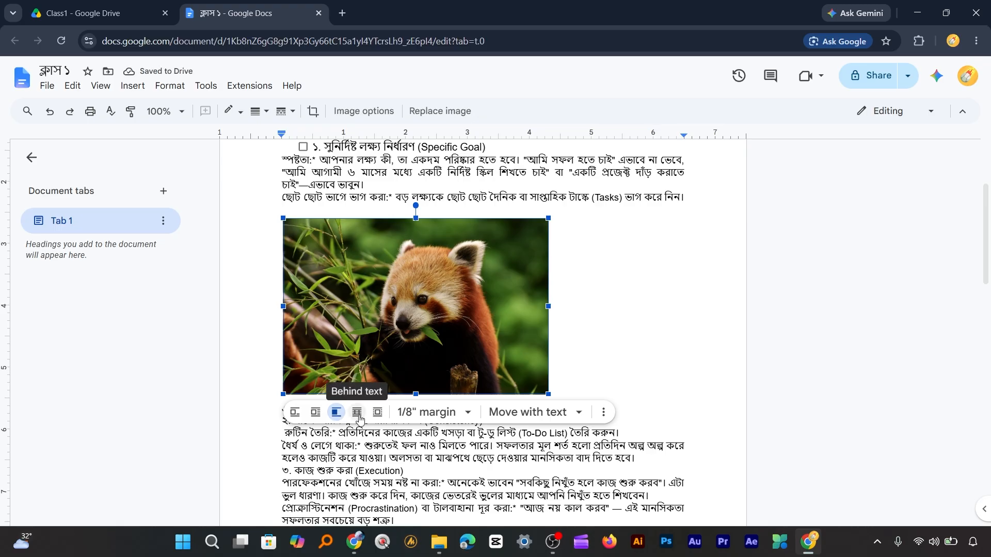
pyautogui.click(358, 416)
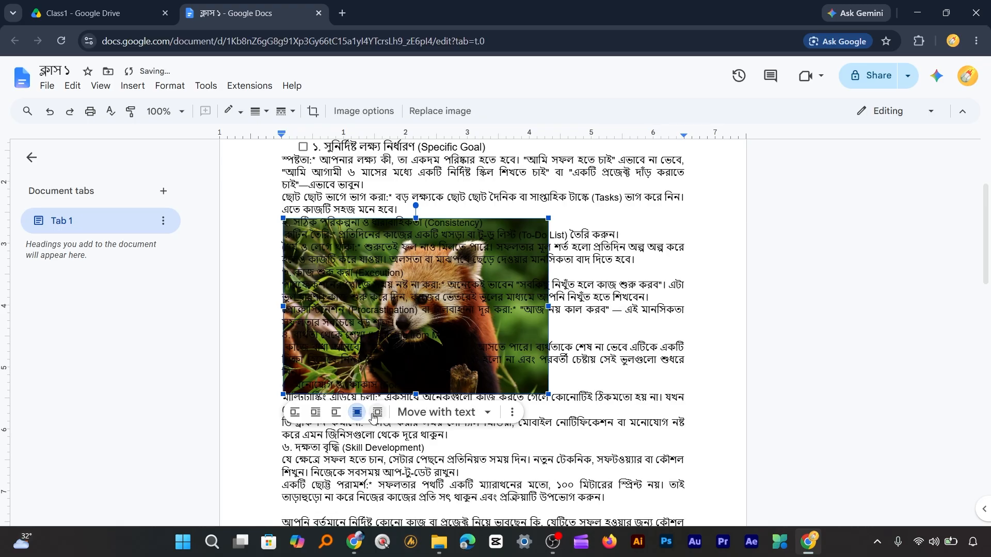
pyautogui.click(378, 414)
pyautogui.moveTo(405, 314); pyautogui.dragTo(436, 308)
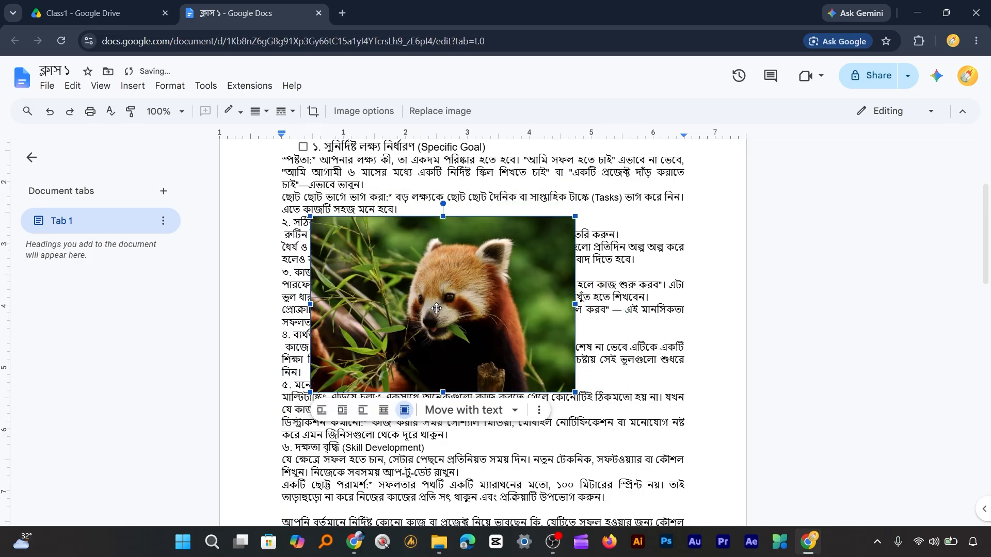
# Return the image to in-line placement at a slightly smaller size within the first paragraph under the Specific Goal heading.
pyautogui.click(321, 410)
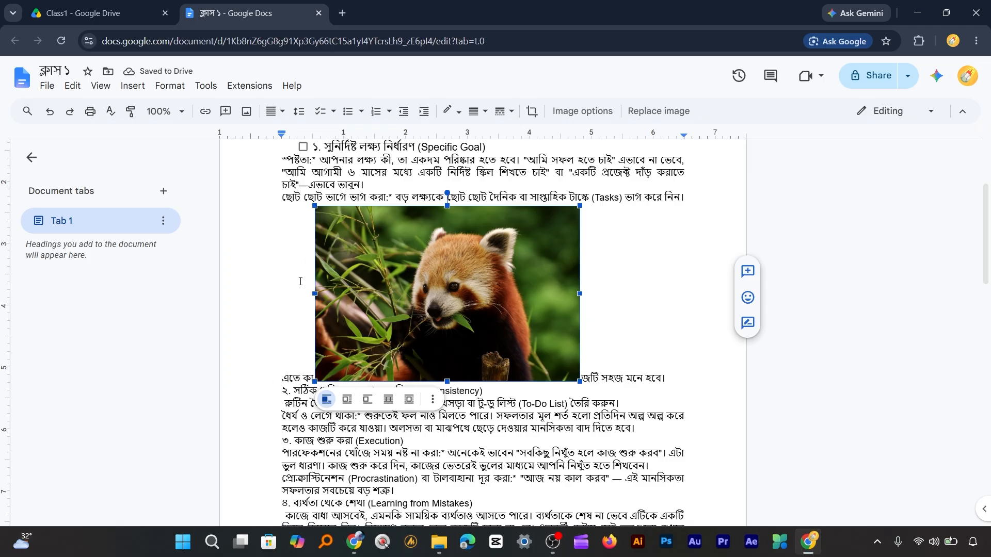
pyautogui.moveTo(315, 380); pyautogui.dragTo(292, 350)
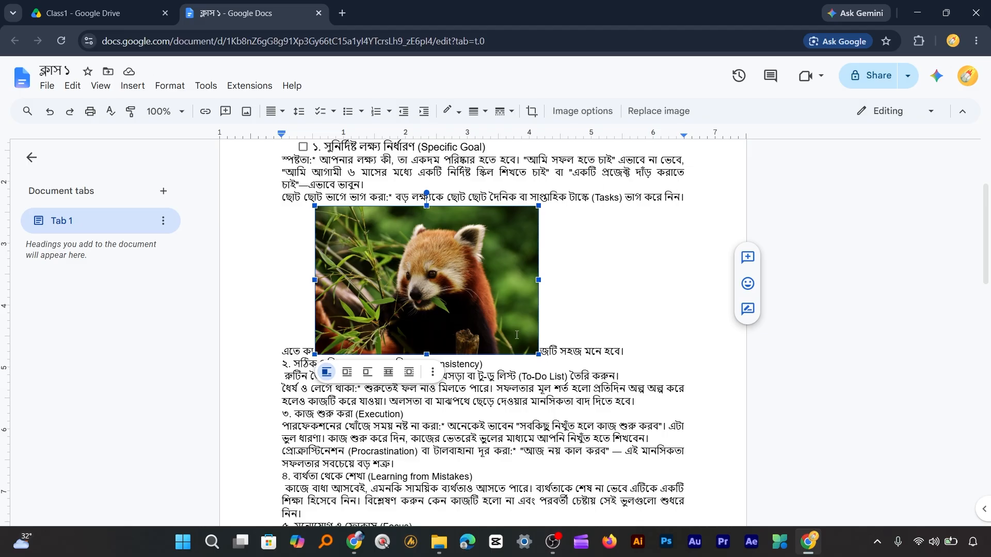
pyautogui.moveTo(452, 323); pyautogui.dragTo(368, 262)
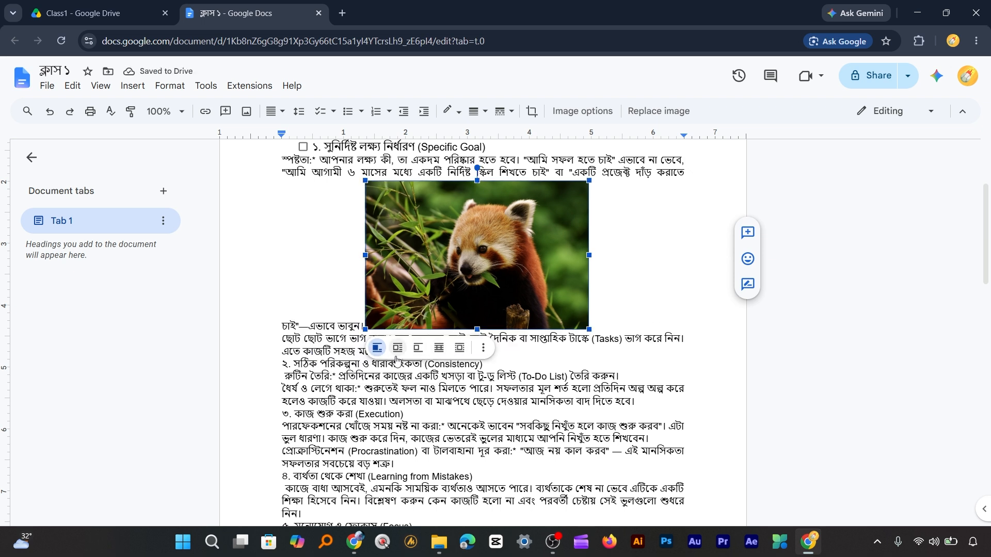
# Place the red panda image behind the text and enlarge it to span the full page width.
pyautogui.click(439, 348)
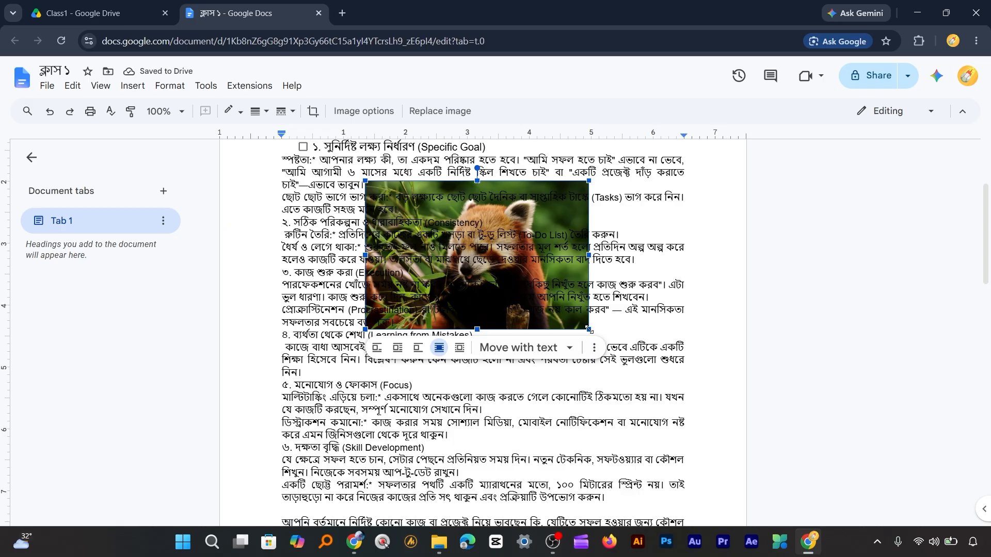
pyautogui.moveTo(589, 331); pyautogui.dragTo(750, 436)
pyautogui.moveTo(365, 308); pyautogui.dragTo(221, 313)
pyautogui.moveTo(485, 436); pyautogui.dragTo(486, 522)
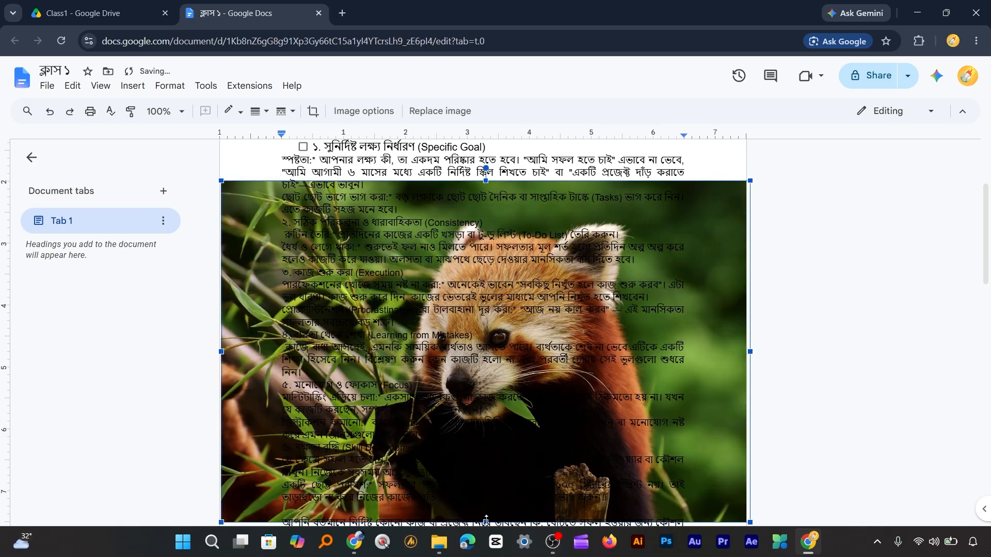
# Open all image options for the red panda image and expand the Size & rotation settings.
pyautogui.scroll(-1, 495, 311)
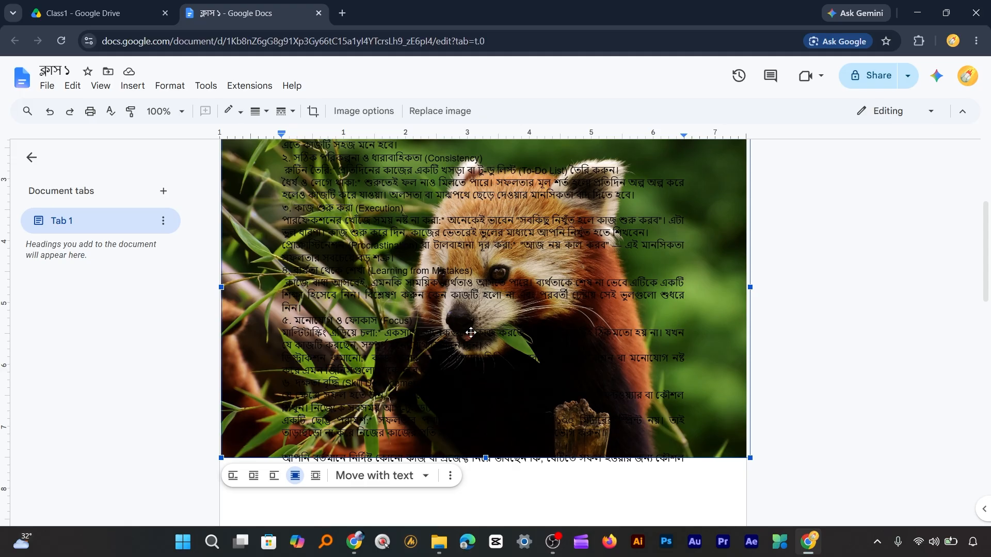
pyautogui.click(449, 477)
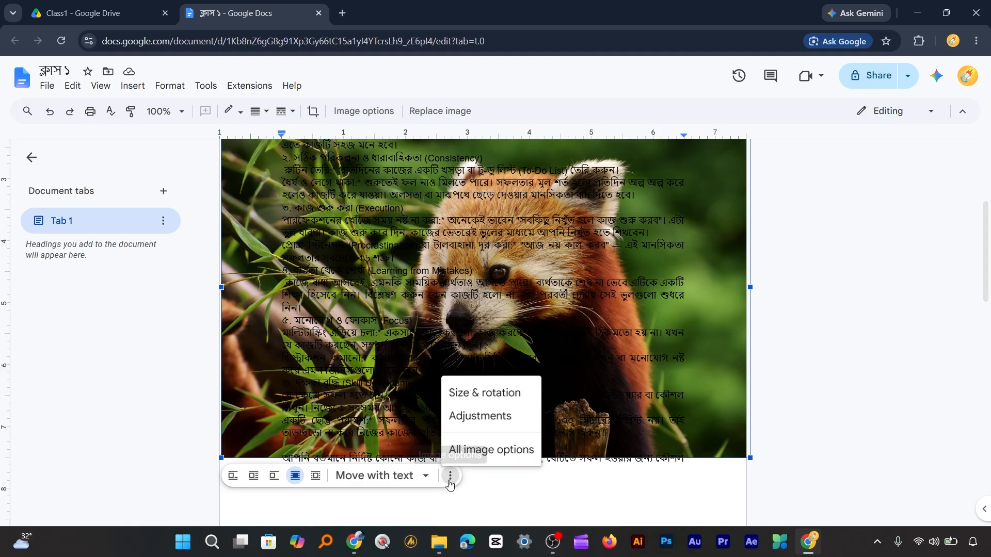
pyautogui.click(494, 449)
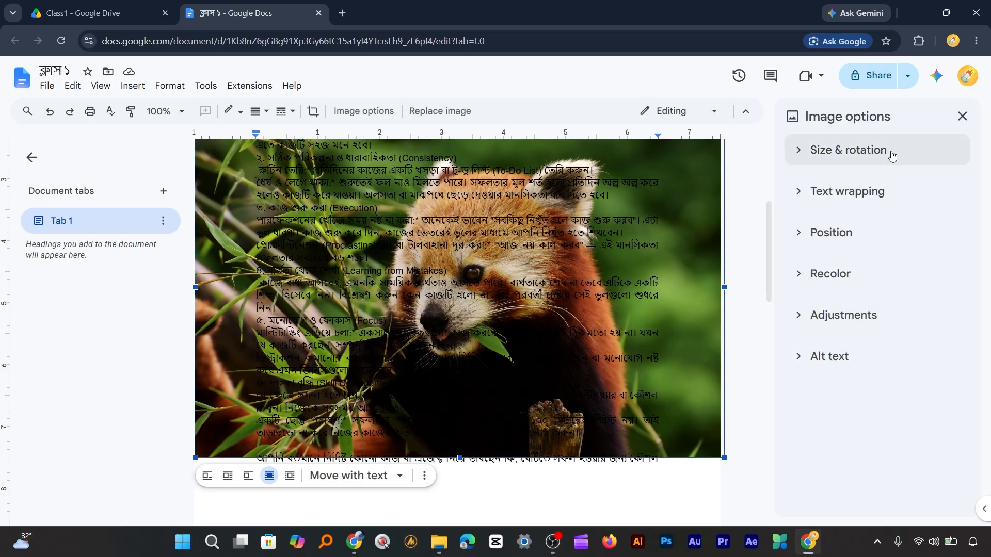
pyautogui.click(831, 152)
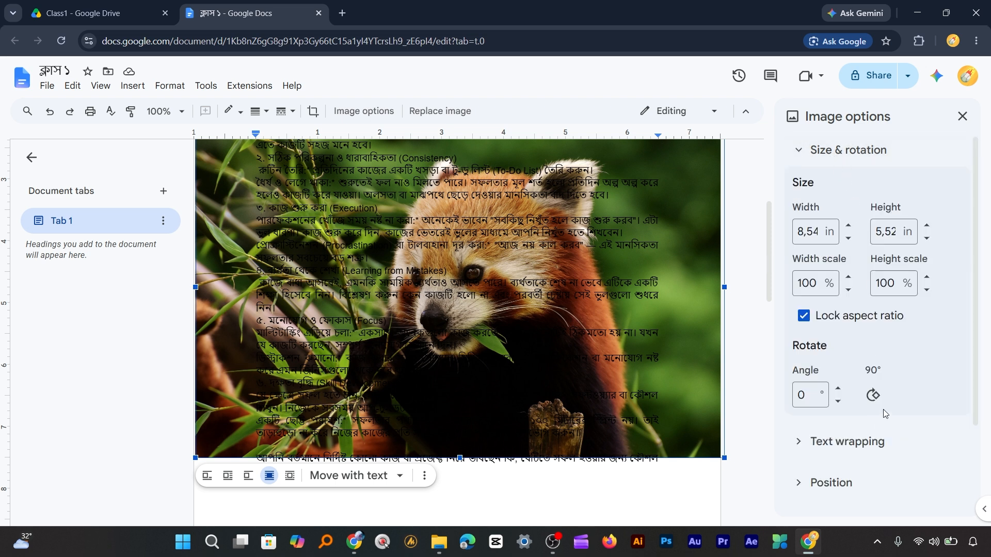
# Try rotating the image by raising its angle in small increments, then lower the angle back to 0°.
pyautogui.click(836, 390)
pyautogui.click(836, 390)
pyautogui.click(836, 389)
pyautogui.click(836, 390)
pyautogui.click(836, 389)
pyautogui.click(837, 389)
pyautogui.click(837, 390)
pyautogui.click(836, 391)
pyautogui.click(837, 403)
pyautogui.click(837, 403)
pyautogui.click(837, 403)
pyautogui.click(838, 403)
pyautogui.click(837, 403)
pyautogui.click(838, 403)
pyautogui.click(838, 403)
pyautogui.click(837, 402)
# Rotate the red panda image through a full turn in four 90° increments.
pyautogui.click(870, 396)
pyautogui.click(871, 396)
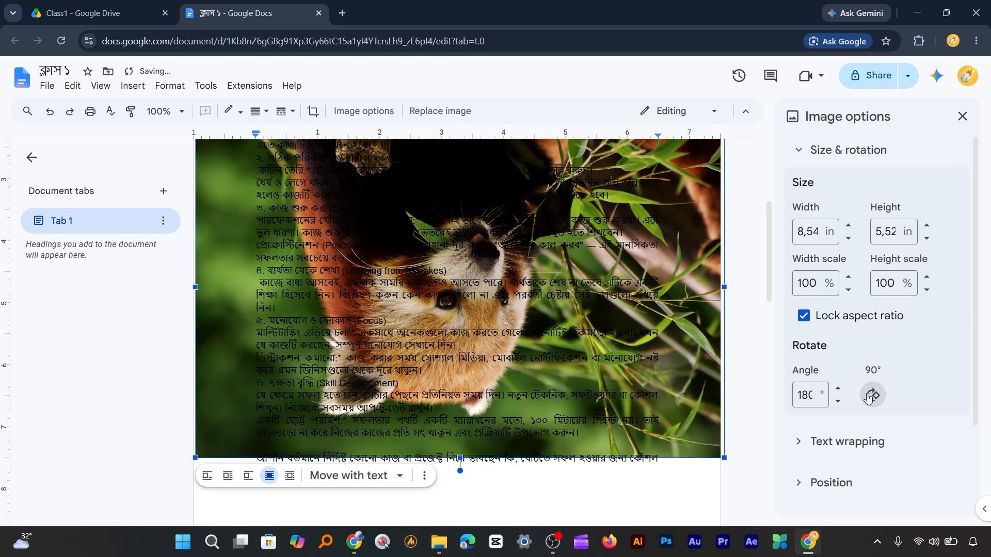
pyautogui.click(871, 395)
pyautogui.click(871, 396)
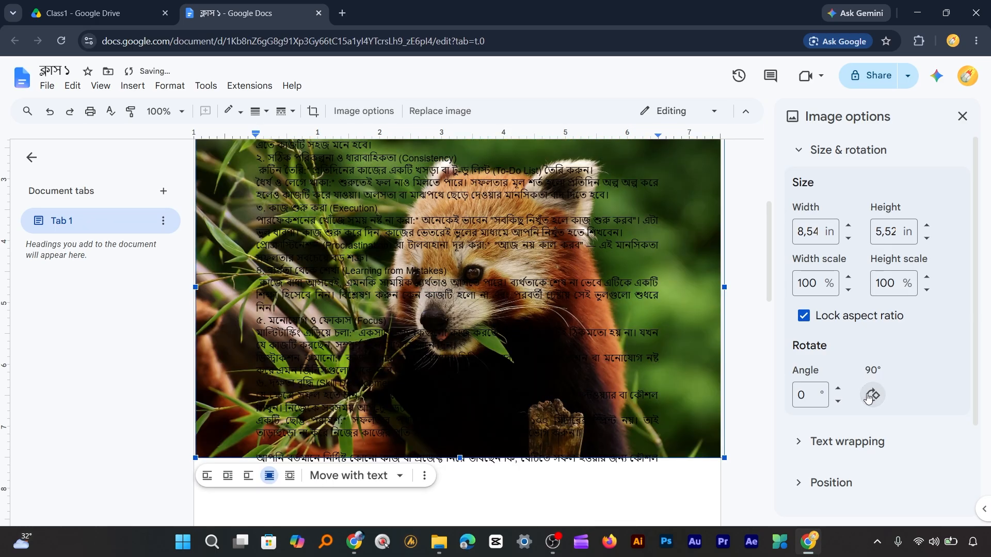
# Adjust the image's brightness to -5% and its contrast to 5%.
pyautogui.click(803, 149)
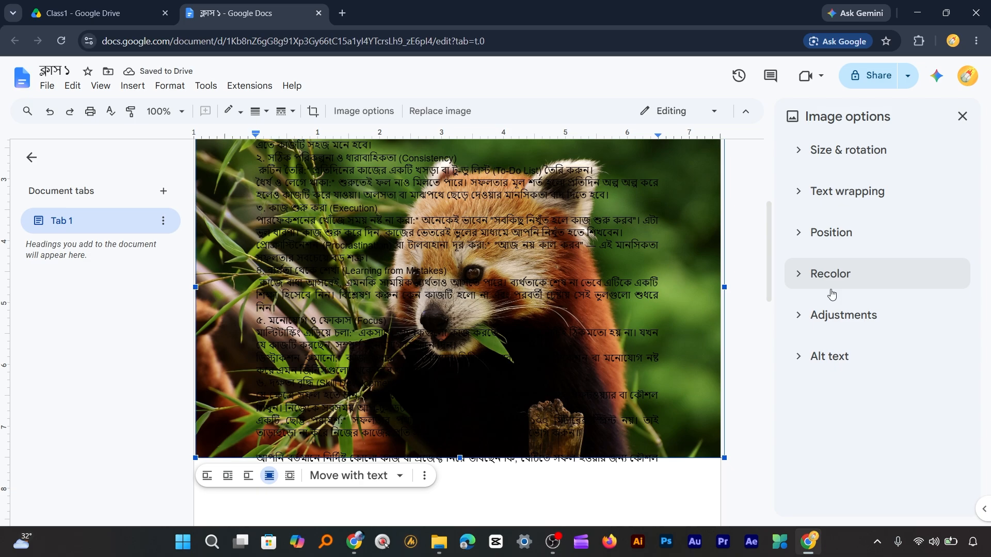
pyautogui.click(799, 320)
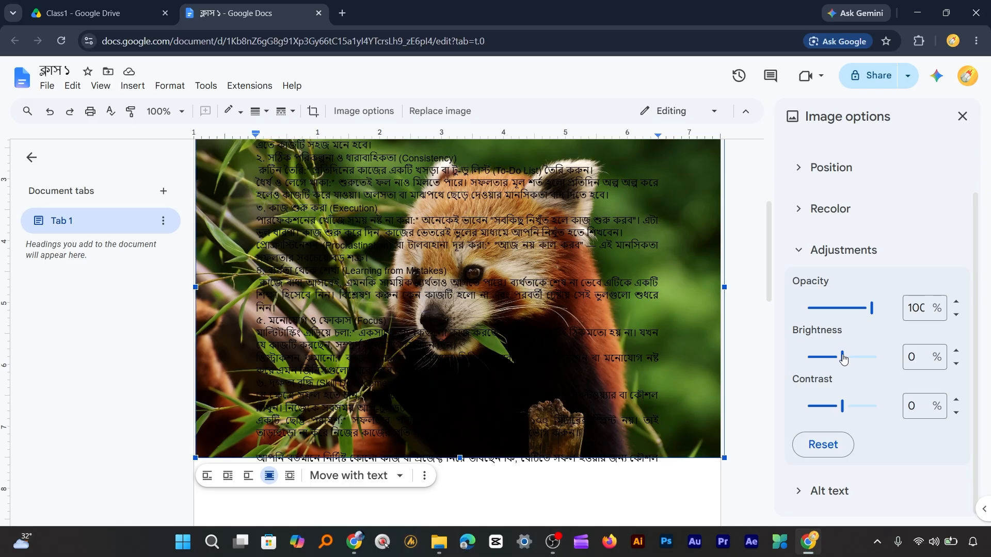
pyautogui.moveTo(843, 359)
pyautogui.mouseDown()
pyautogui.moveTo(858, 356)
pyautogui.moveTo(840, 356)
pyautogui.mouseUp()
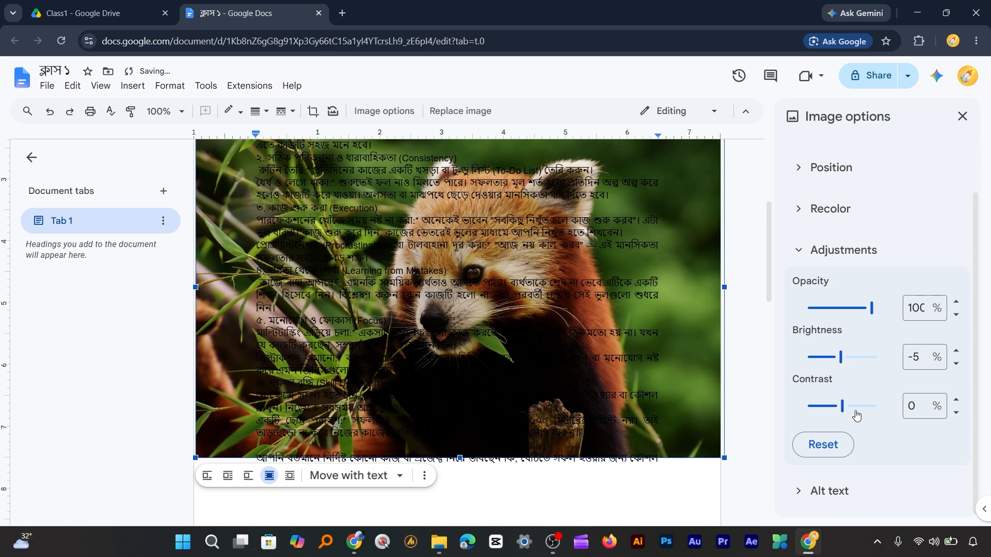
pyautogui.moveTo(843, 412)
pyautogui.mouseDown()
pyautogui.moveTo(855, 412)
pyautogui.moveTo(828, 416)
pyautogui.moveTo(837, 401)
pyautogui.mouseUp()
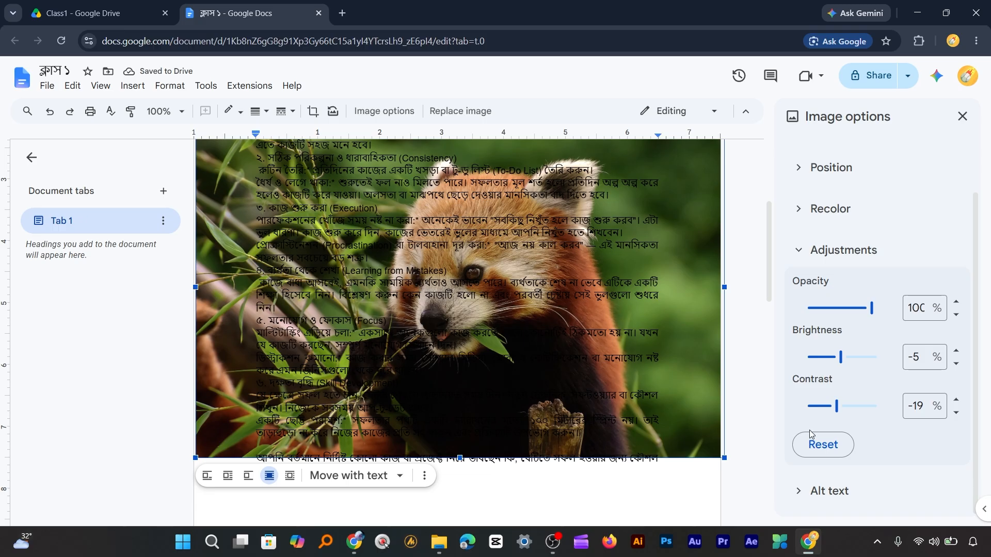
pyautogui.moveTo(836, 406); pyautogui.dragTo(849, 406)
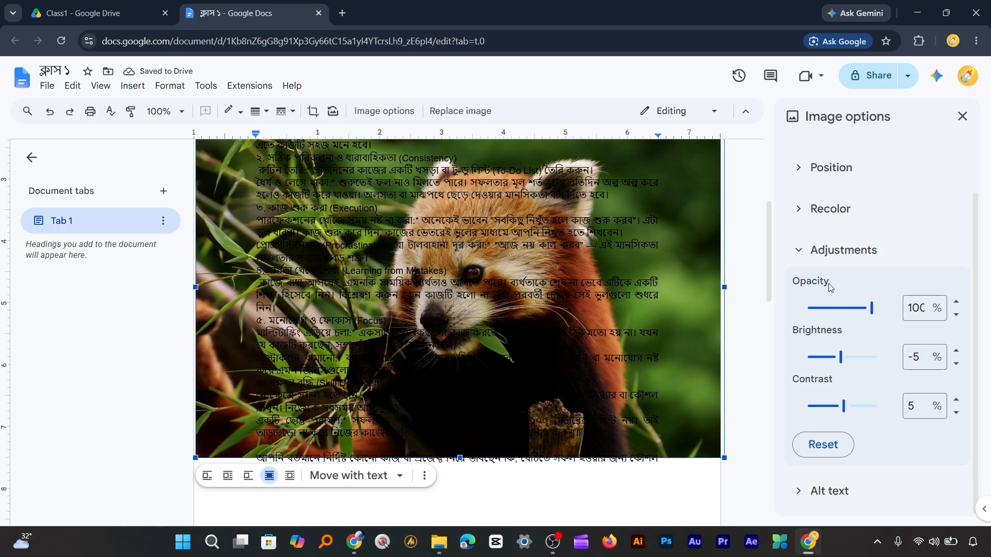
# Reduce the image's opacity to 23% so it serves as a faint background, and close the image options.
pyautogui.click(846, 308)
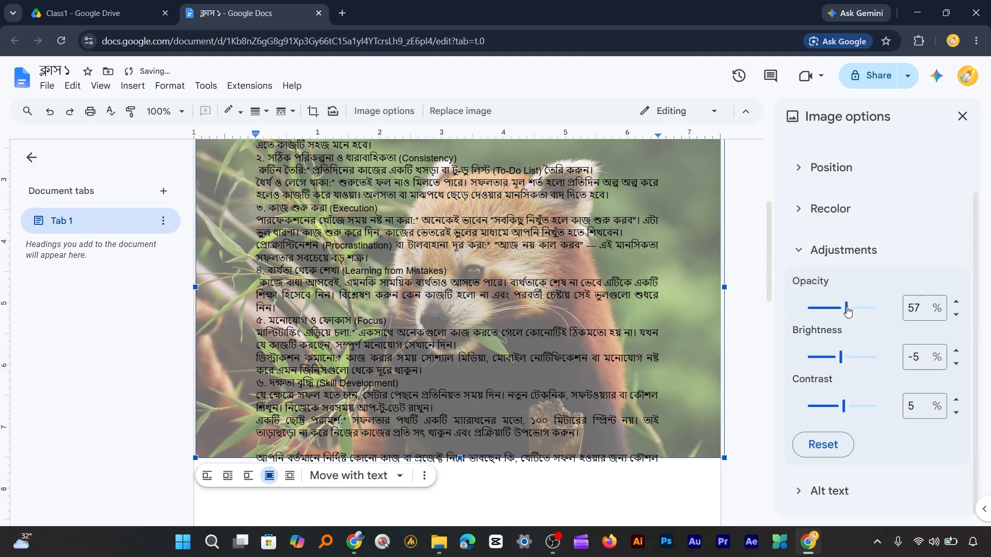
pyautogui.moveTo(846, 309); pyautogui.dragTo(825, 312)
pyautogui.scroll(1, 522, 324)
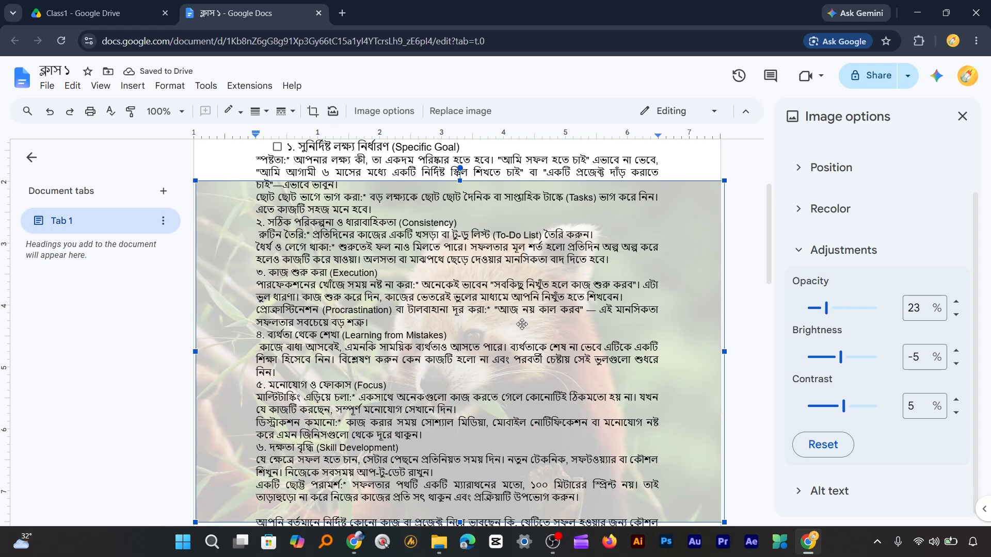
pyautogui.scroll(-1, 553, 303)
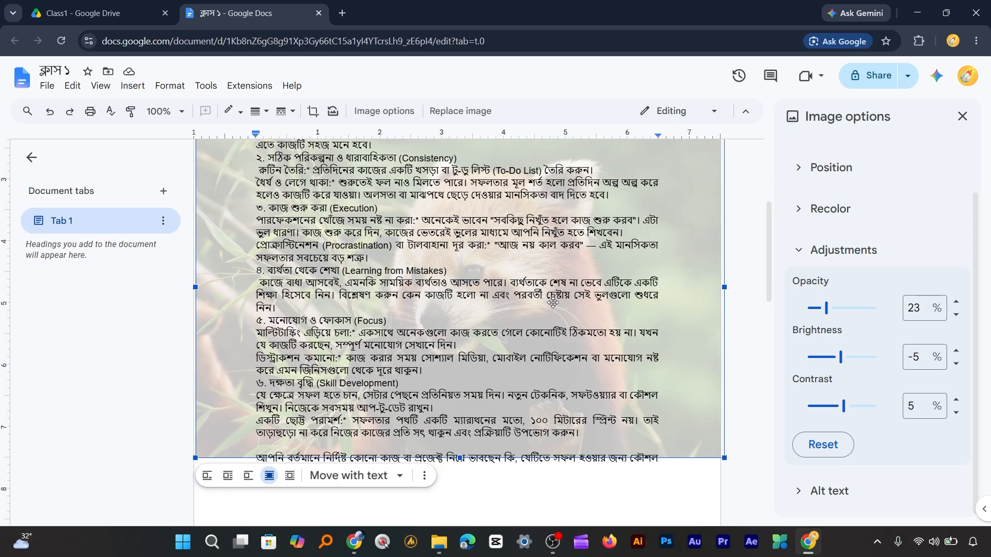
pyautogui.click(961, 119)
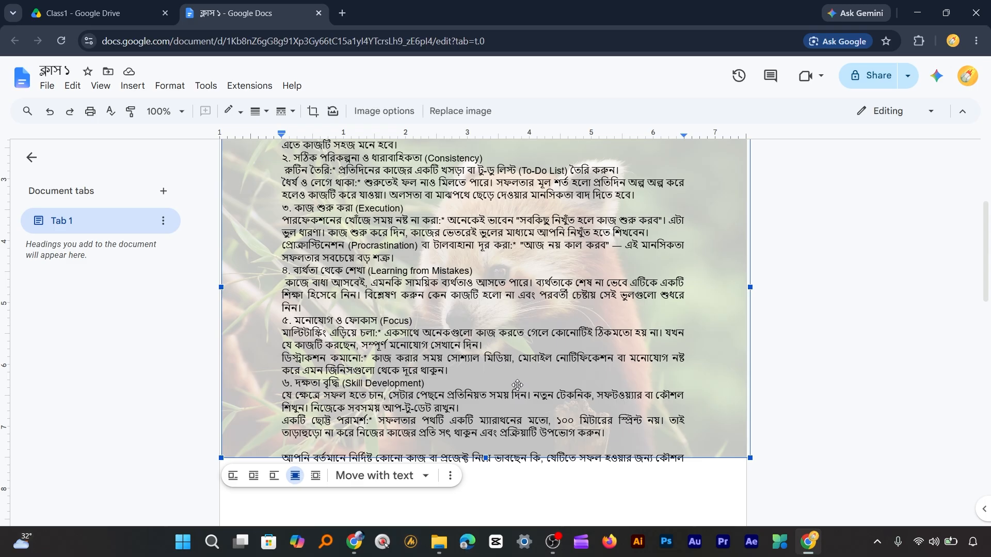
# Delete the faded red panda image behind the document text.
pyautogui.press('Delete')
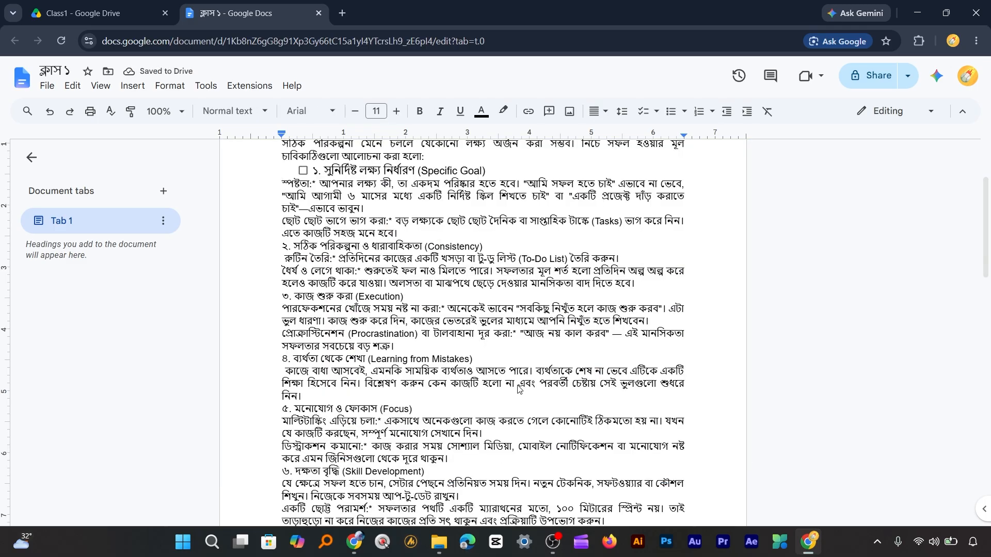
# Insert a 3 x 3 table at the start of the empty second page.
pyautogui.scroll(-5, 502, 250)
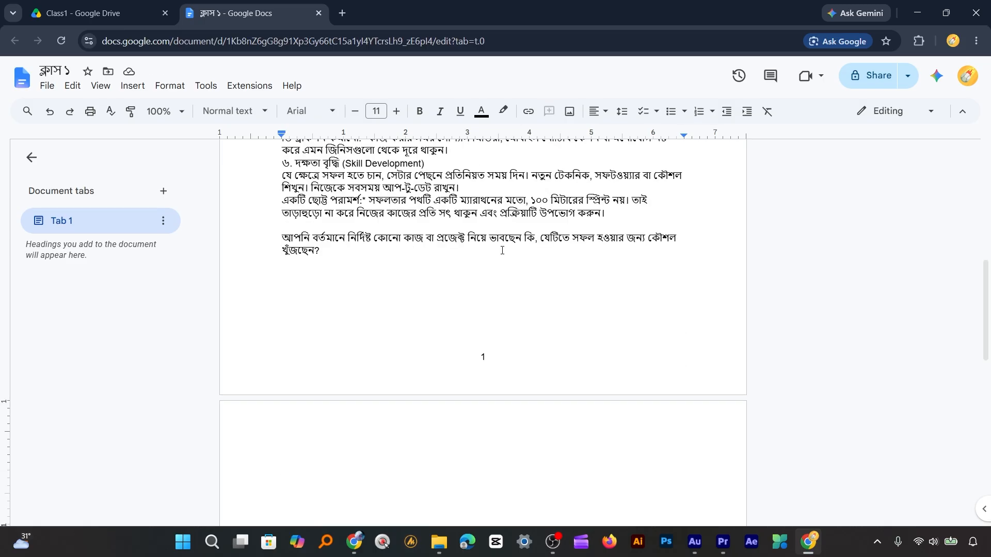
pyautogui.scroll(-2, 501, 267)
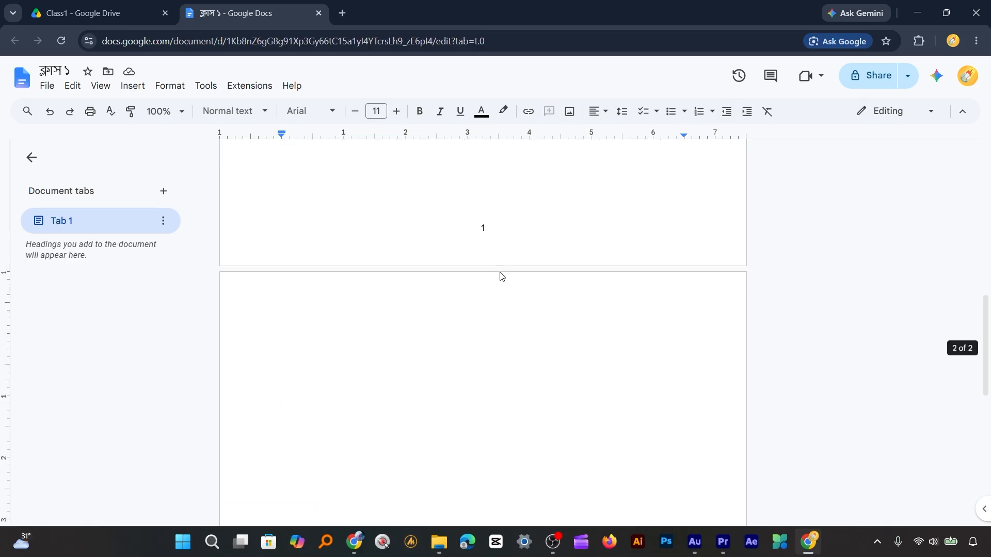
pyautogui.scroll(-1, 355, 334)
pyautogui.scroll(-1, 355, 334)
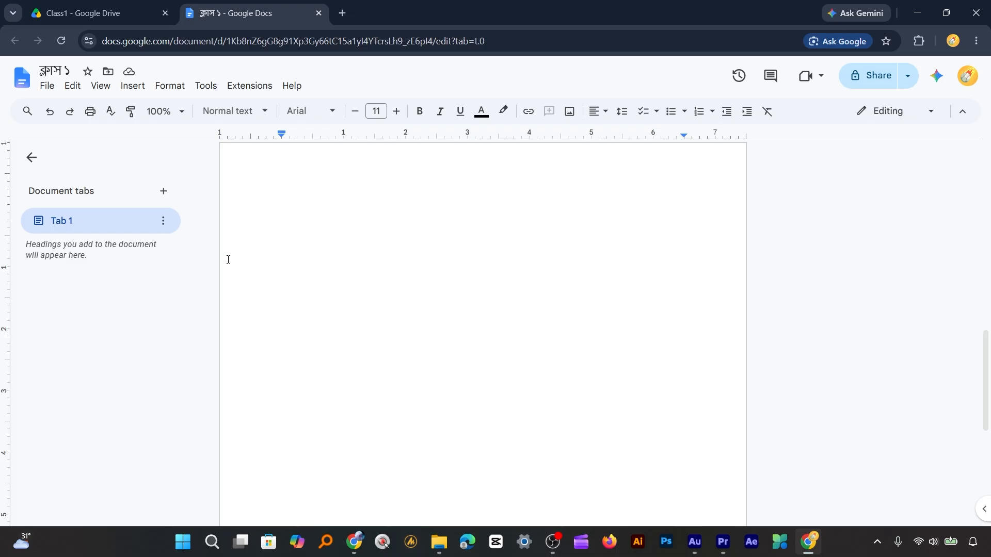
pyautogui.click(132, 87)
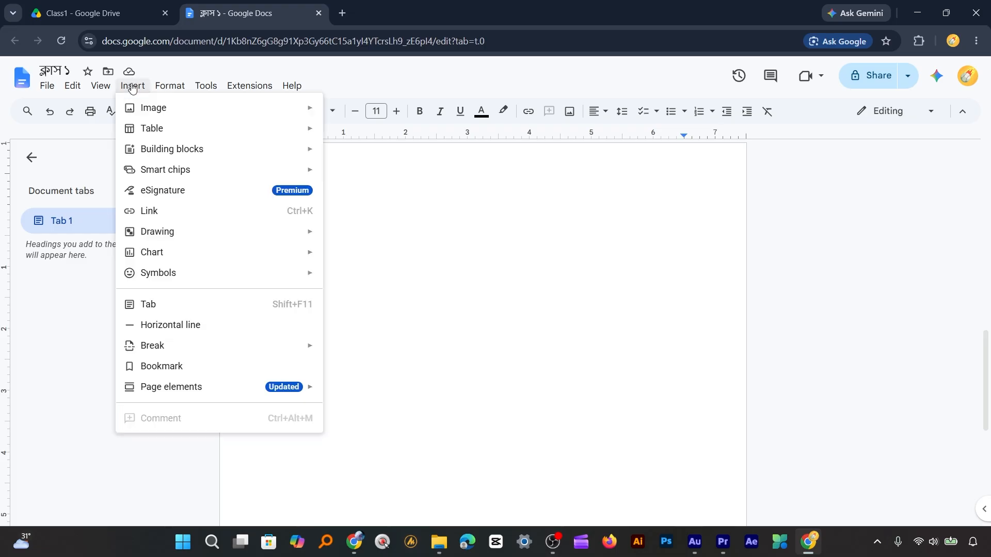
pyautogui.moveTo(143, 132)
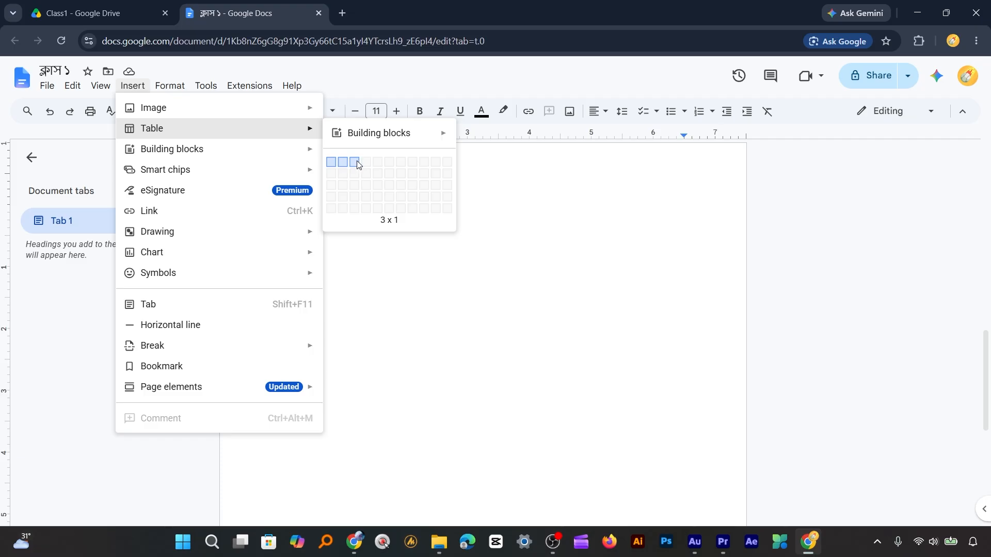
pyautogui.click(354, 187)
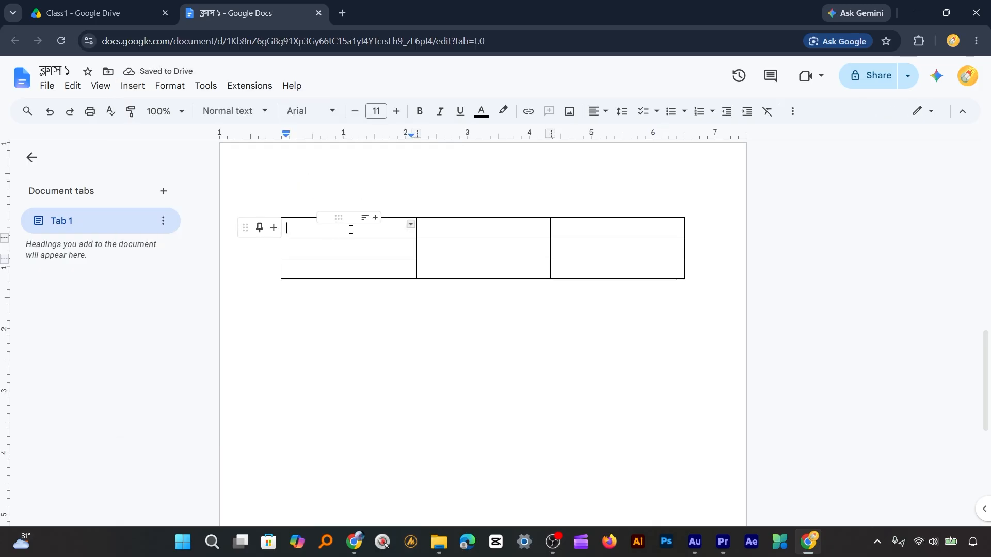
# Fill the table's first row with 1, 2 and 3.
pyautogui.moveTo(383, 265)
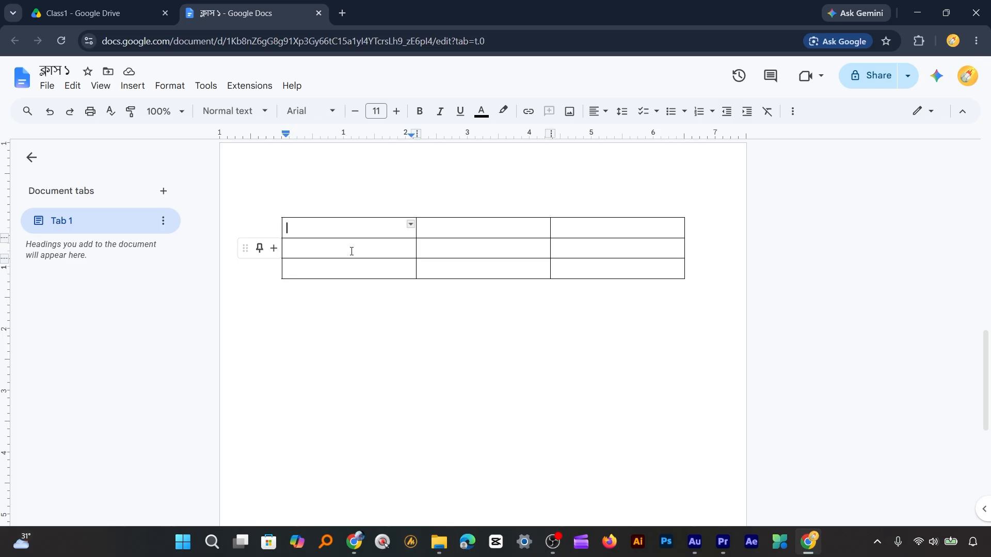
pyautogui.write('1')
pyautogui.press('Tab')
pyautogui.write('2')
pyautogui.press('Tab')
pyautogui.write('3')
# Fill the table's second row with a, b, c and its third row with x, y, z.
pyautogui.click(301, 243)
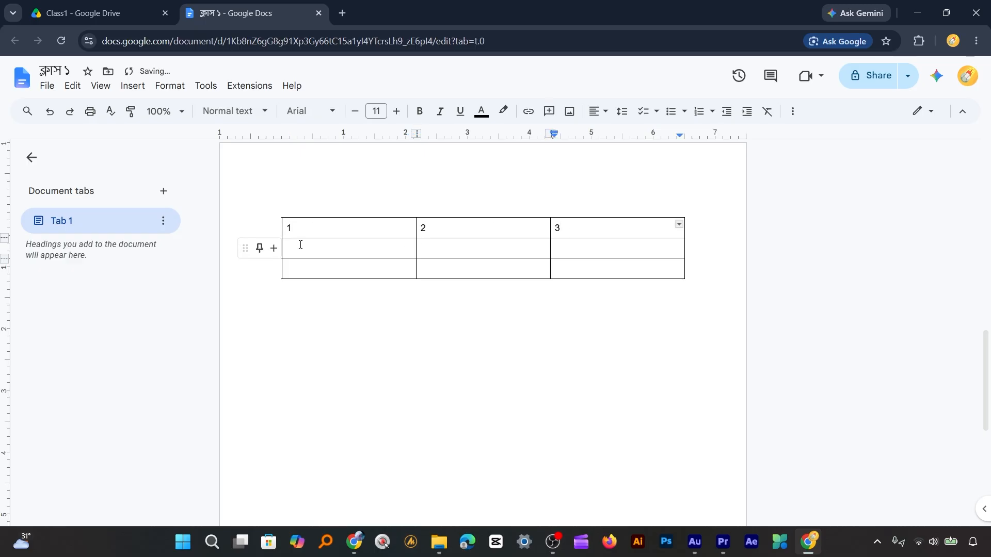
pyautogui.write('a')
pyautogui.click(428, 247)
pyautogui.write('b')
pyautogui.click(563, 251)
pyautogui.write('c')
pyautogui.click(323, 265)
pyautogui.write('x')
pyautogui.click(428, 268)
pyautogui.write('y')
pyautogui.click(557, 270)
pyautogui.write('z')
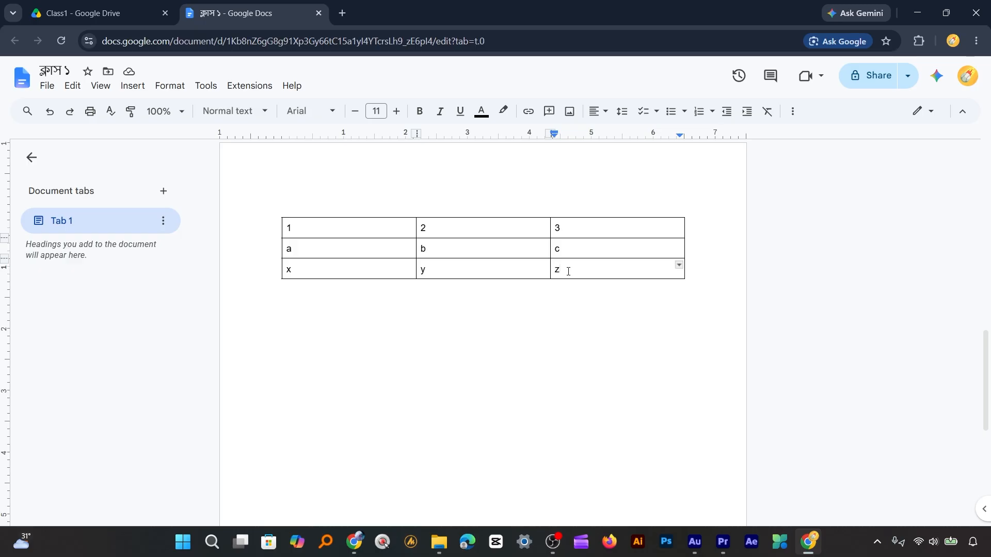
# Center-align the contents of all the table's cells, then clear the cell selection.
pyautogui.moveTo(565, 269); pyautogui.dragTo(297, 226)
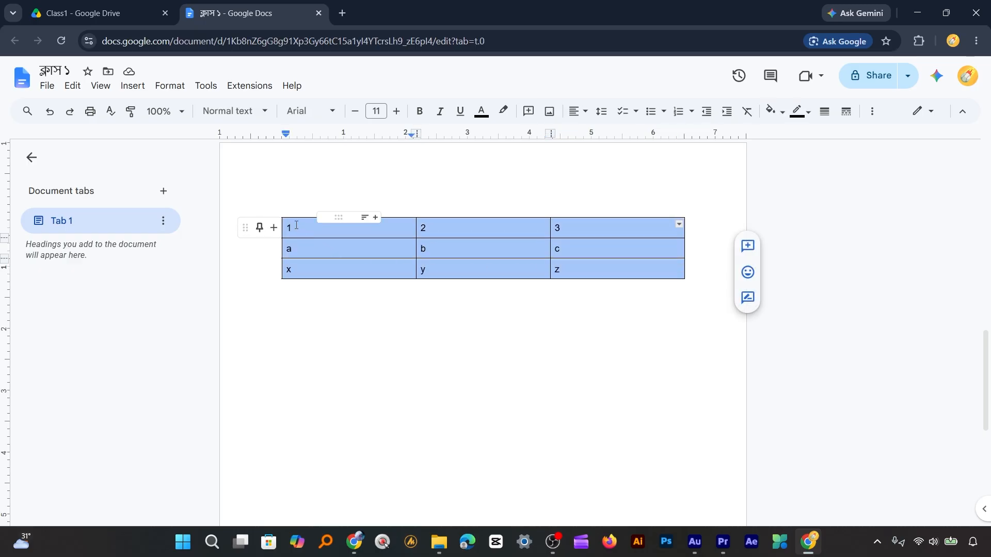
pyautogui.click(586, 113)
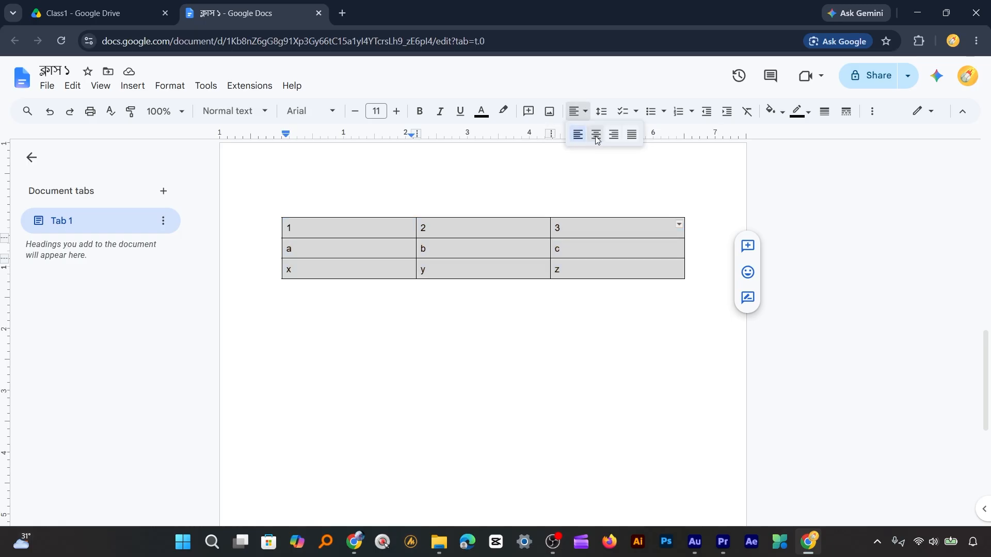
pyautogui.click(596, 135)
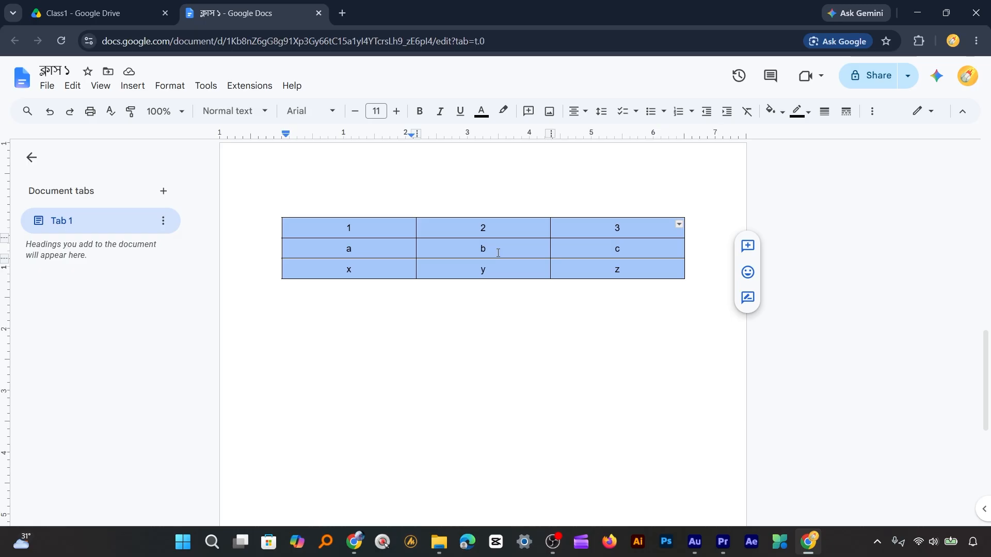
pyautogui.click(493, 267)
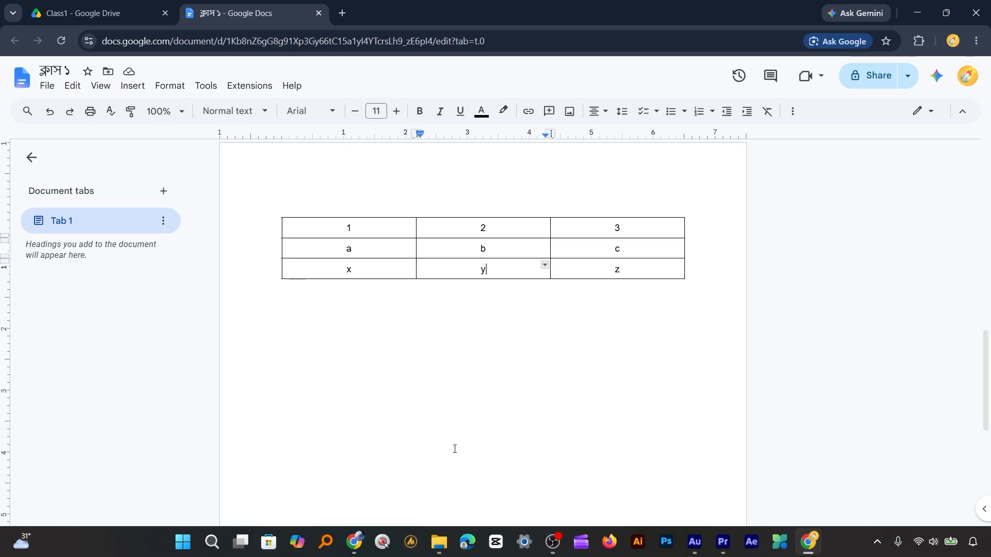
# Move the whole table to the lower part of the page, then return it to the page's top margin.
pyautogui.moveTo(270, 206)
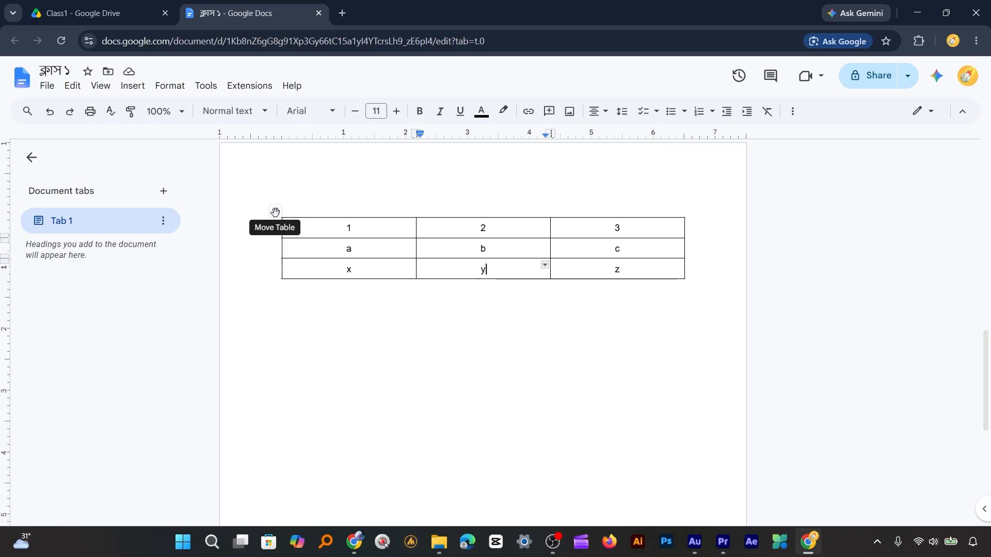
pyautogui.moveTo(275, 212); pyautogui.dragTo(268, 400)
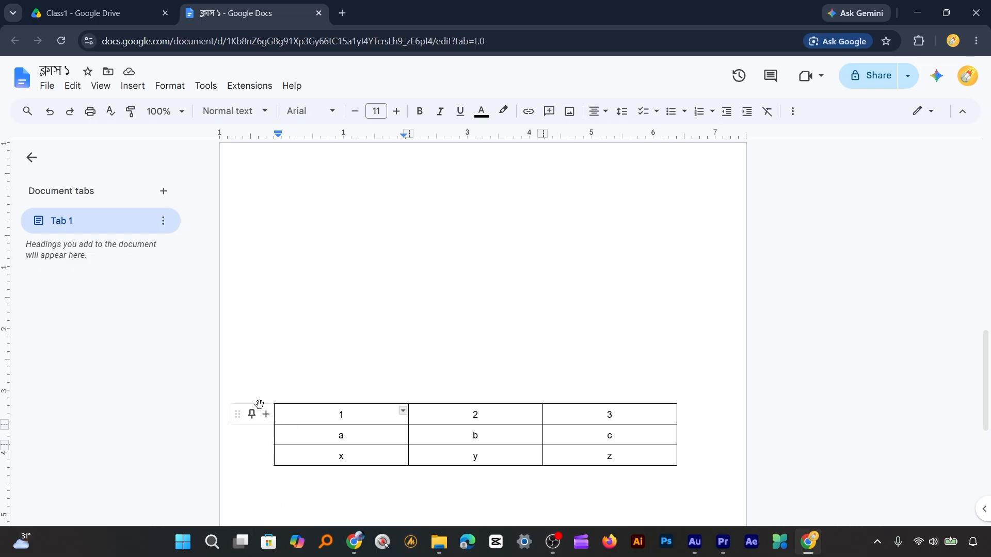
pyautogui.moveTo(266, 399); pyautogui.dragTo(274, 210)
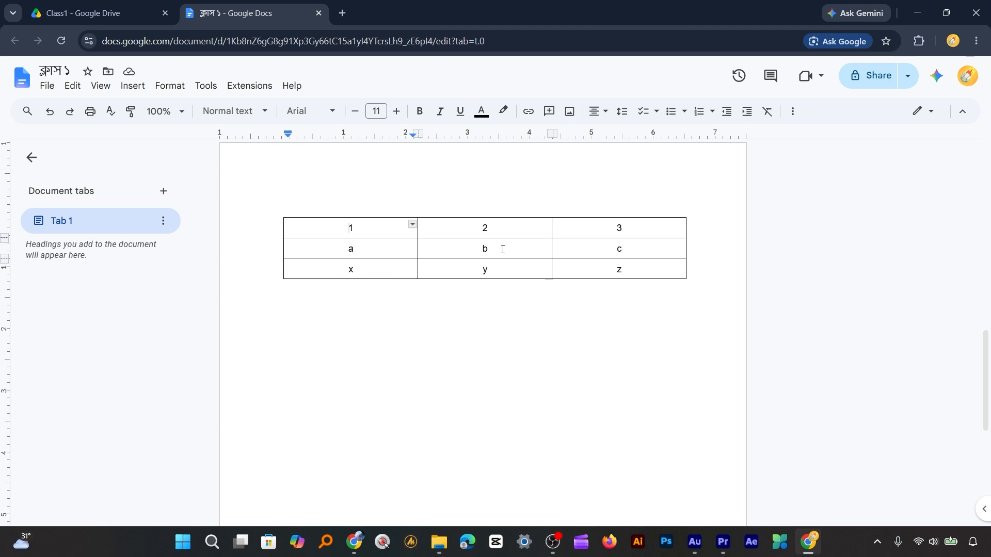
# Narrow the table's first column to about 1.4 inches and increase the first row's height to about 1.1 inches.
pyautogui.click(417, 248)
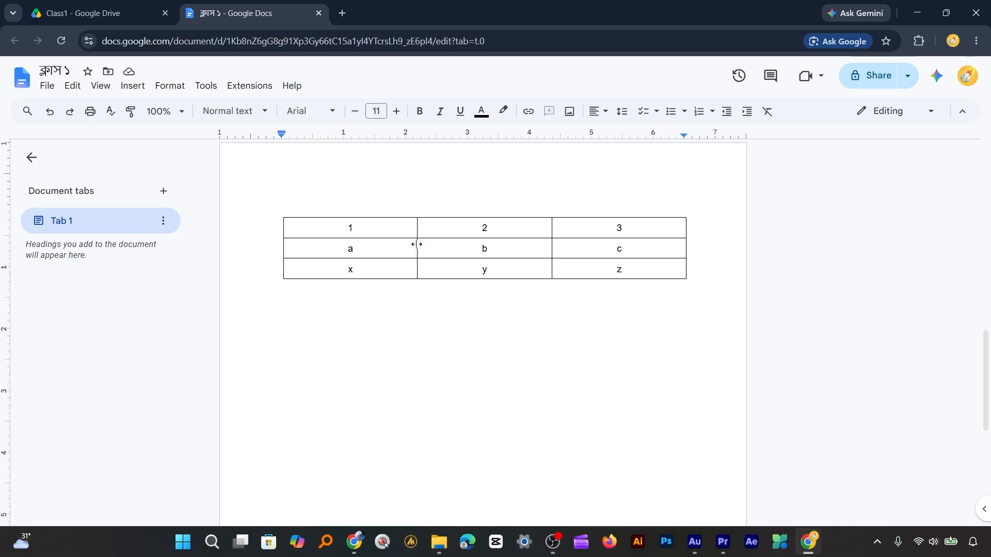
pyautogui.moveTo(416, 244); pyautogui.dragTo(369, 246)
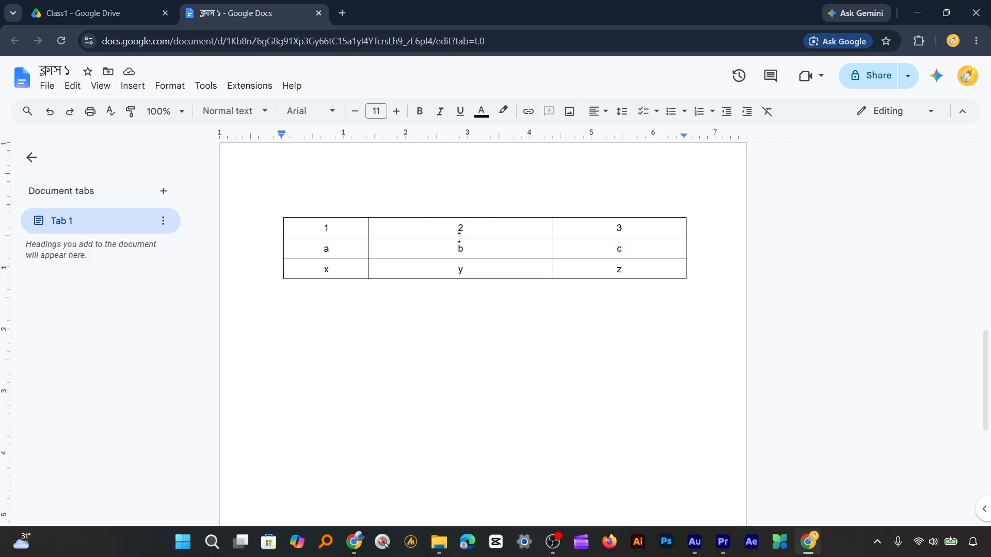
pyautogui.moveTo(459, 238); pyautogui.dragTo(459, 252)
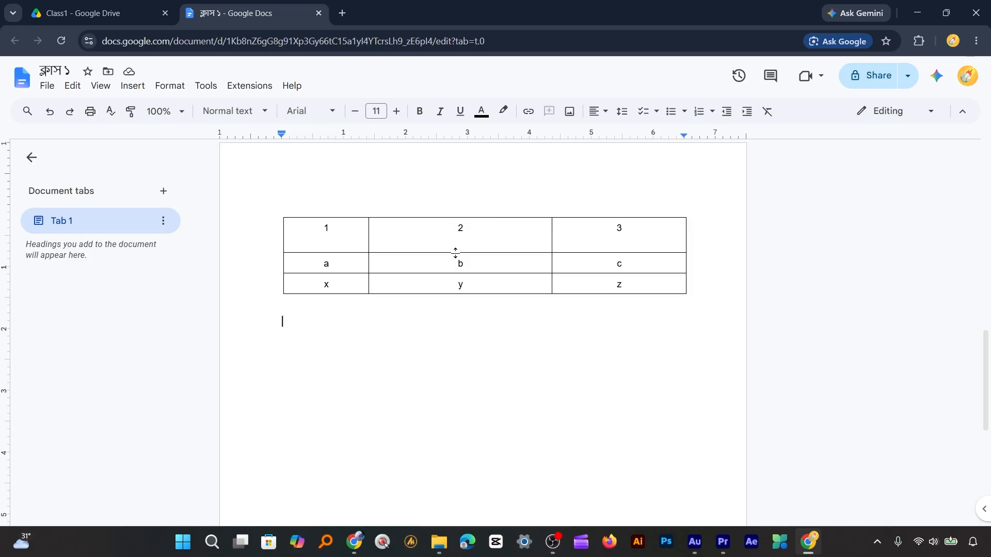
pyautogui.moveTo(455, 252); pyautogui.dragTo(455, 286)
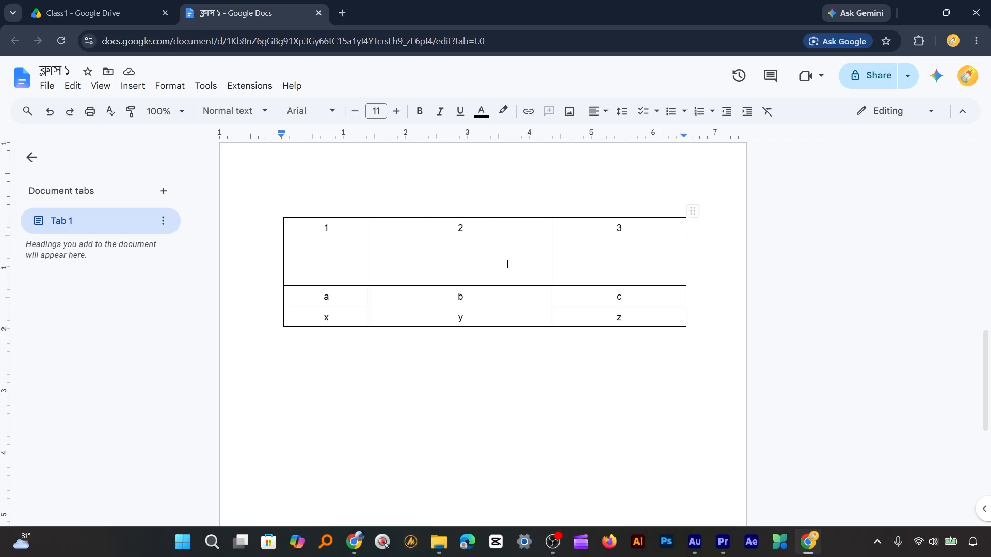
# Distribute the columns of the whole table evenly so all three have equal width.
pyautogui.moveTo(293, 241); pyautogui.dragTo(649, 322)
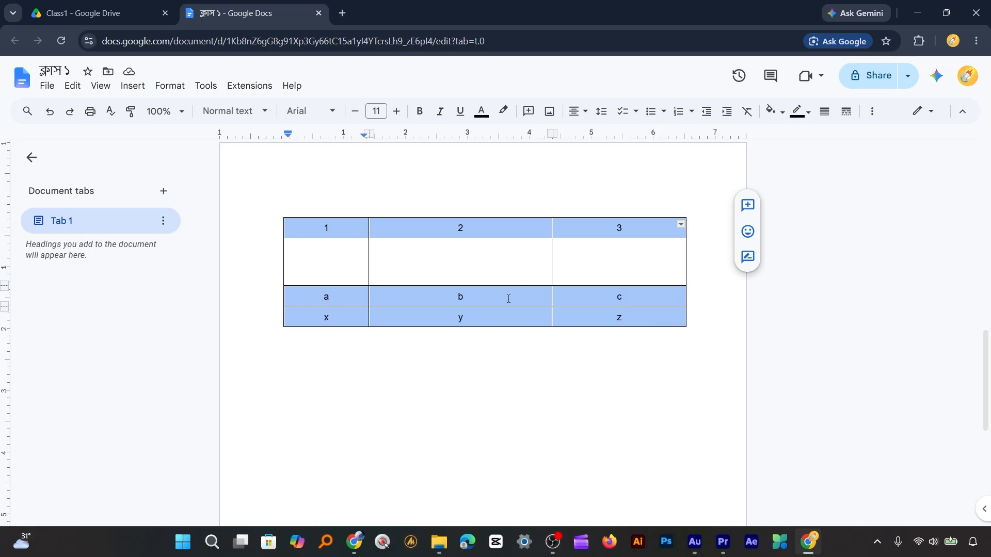
pyautogui.rightClick(509, 299)
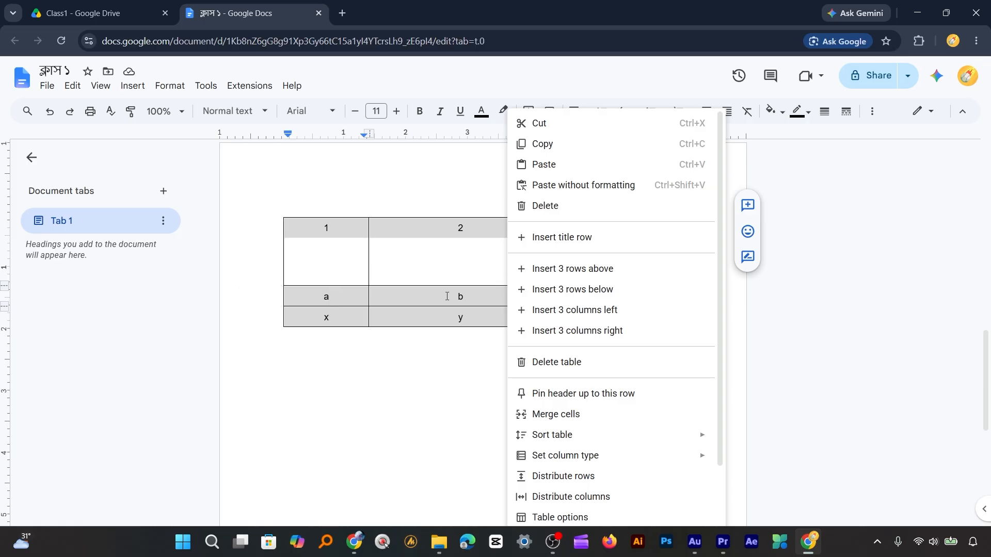
pyautogui.click(591, 497)
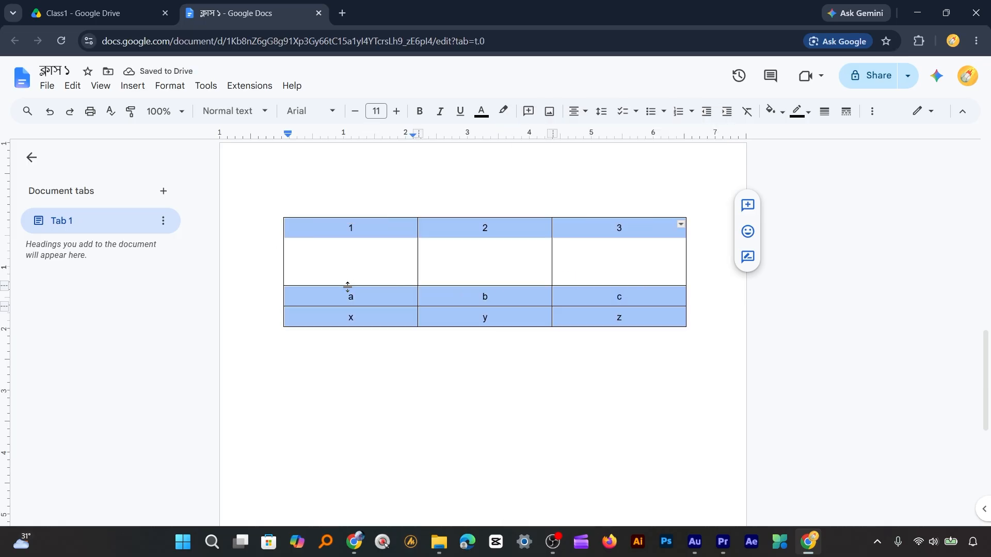
pyautogui.click(470, 279)
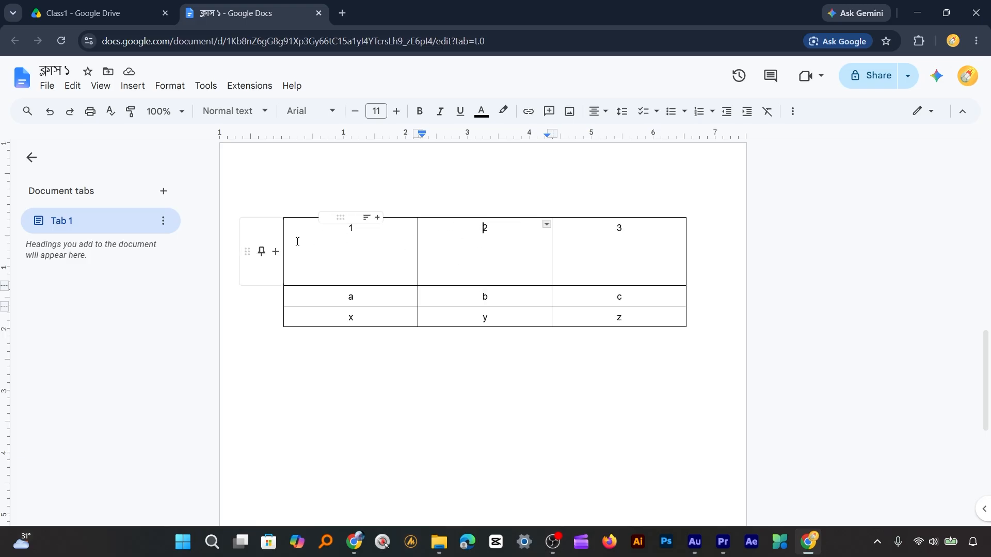
# Distribute the rows of the whole table evenly so all three have equal height.
pyautogui.moveTo(347, 228); pyautogui.dragTo(671, 312)
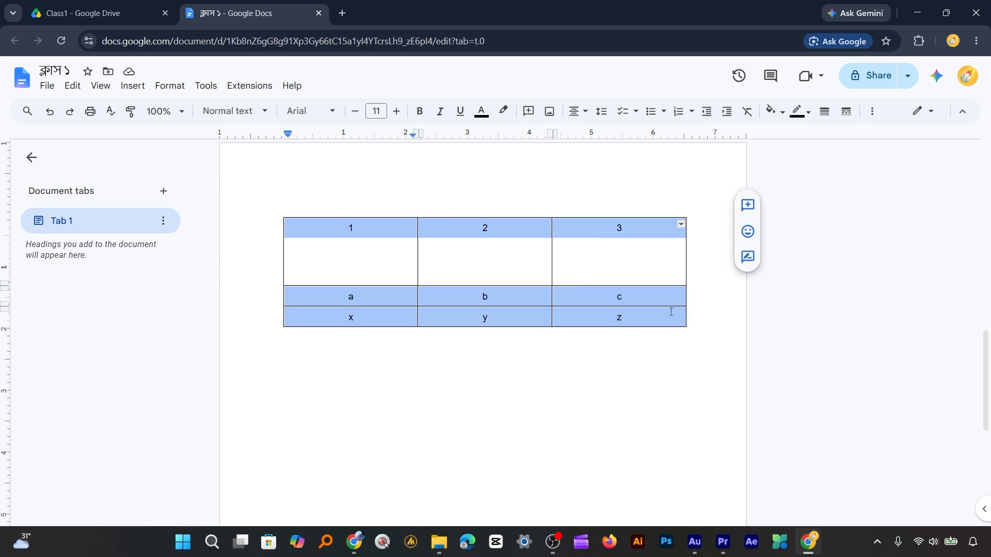
pyautogui.rightClick(507, 271)
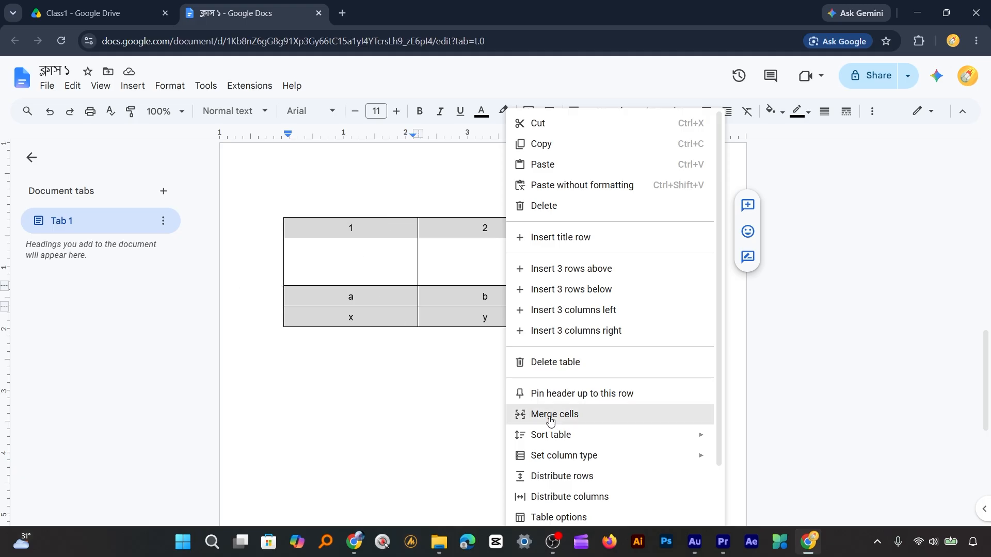
pyautogui.click(601, 482)
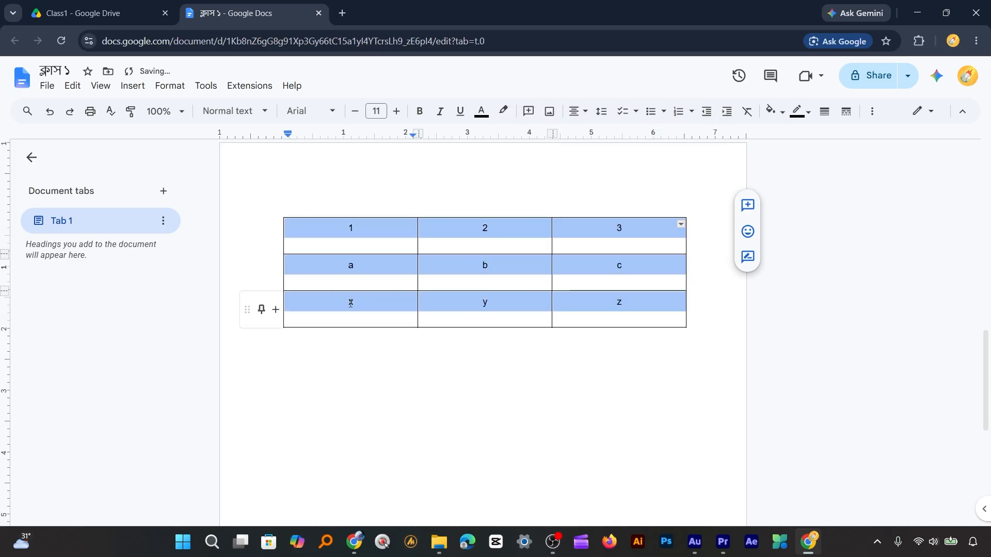
pyautogui.click(478, 392)
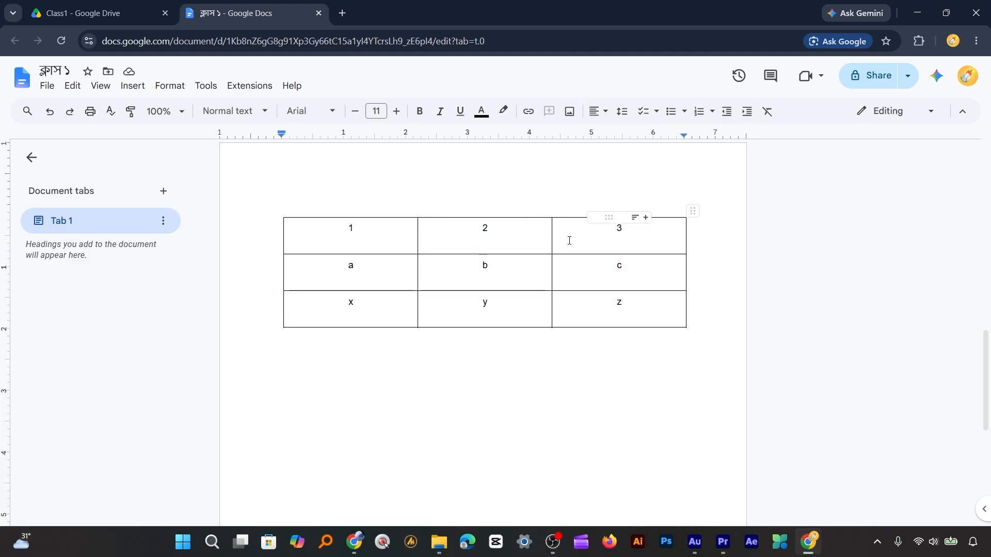
# Insert a column to the right of the table's second column, then delete that empty column.
pyautogui.rightClick(525, 241)
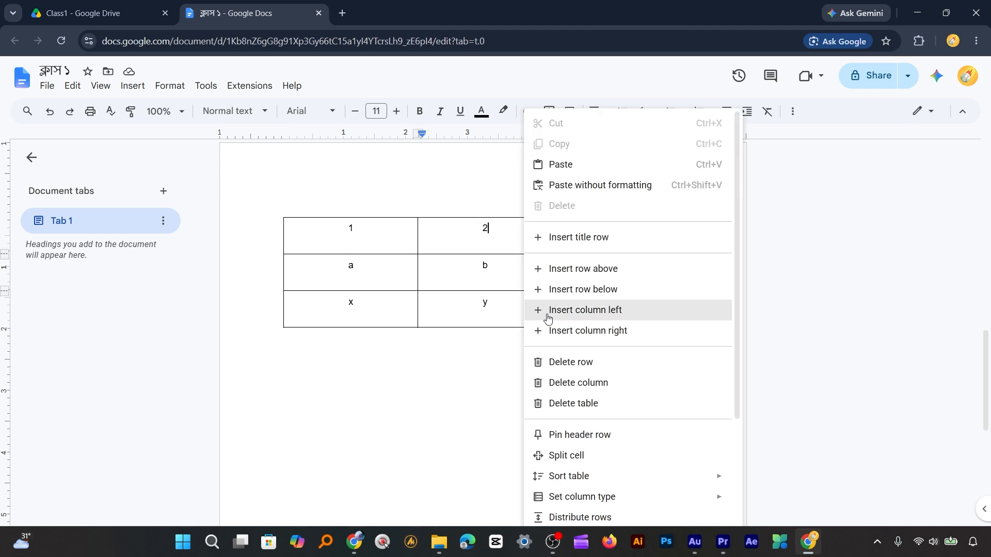
pyautogui.click(606, 335)
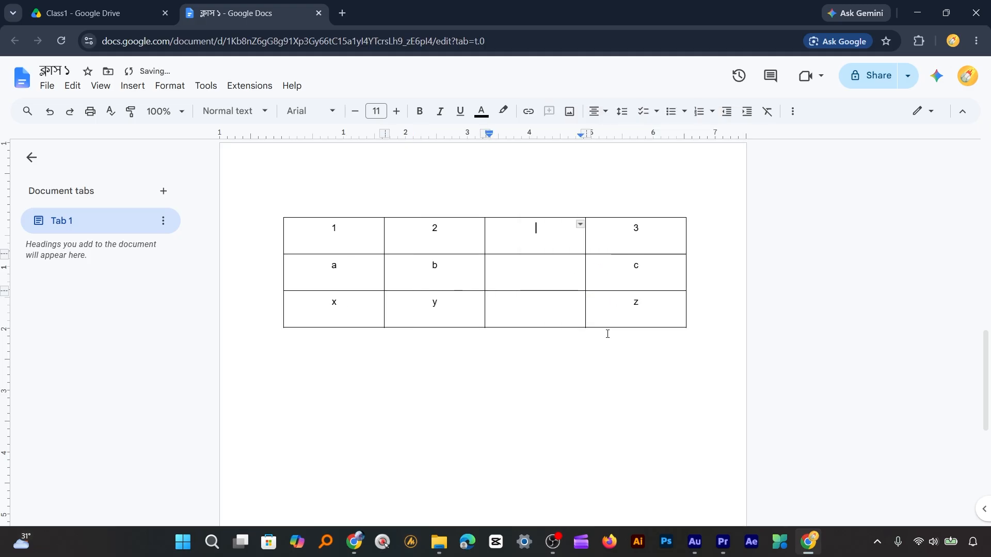
pyautogui.rightClick(512, 237)
pyautogui.click(502, 238)
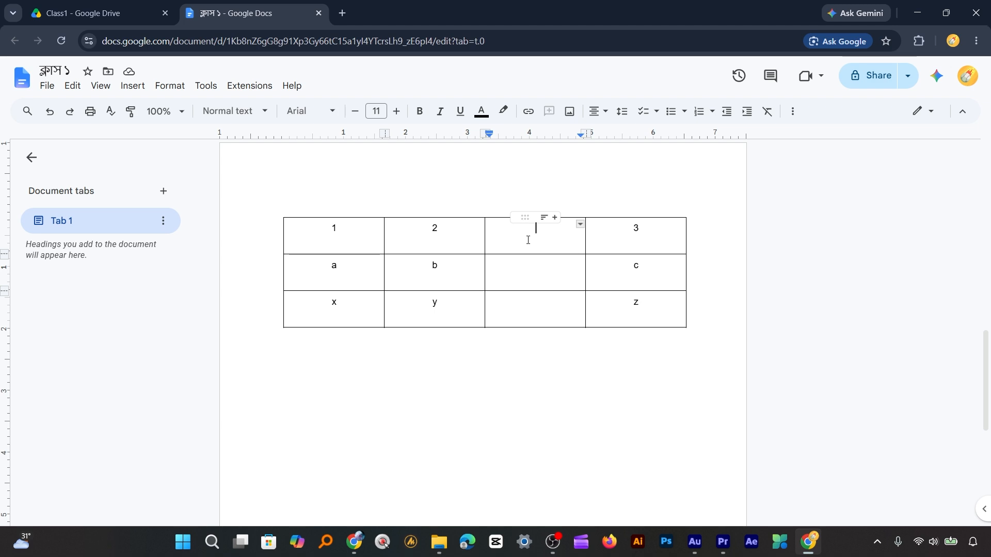
pyautogui.rightClick(528, 240)
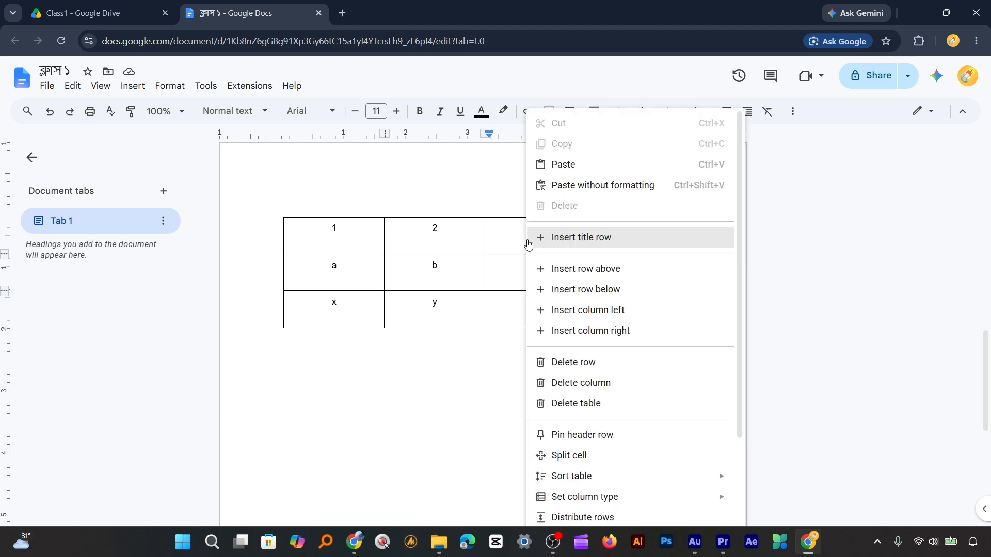
pyautogui.click(587, 384)
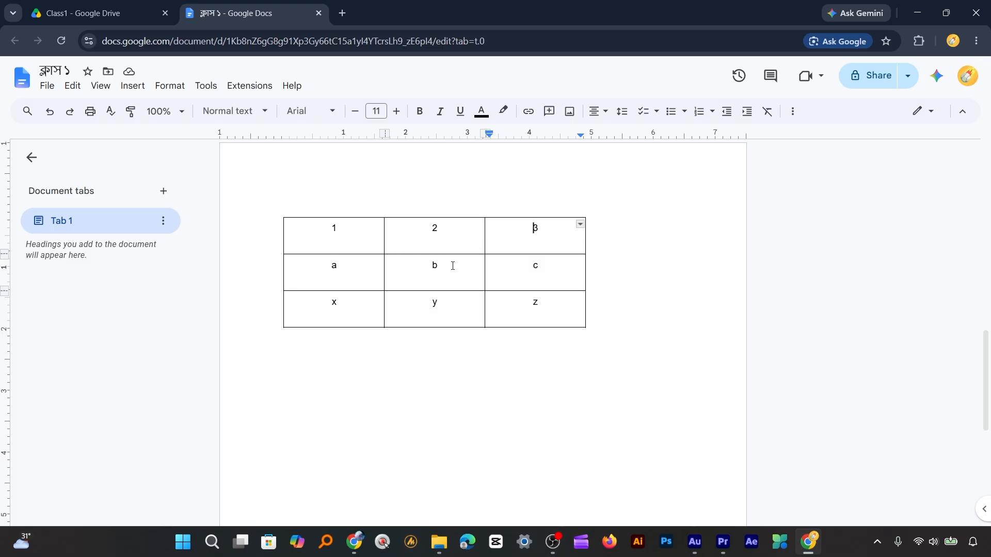
# Insert an empty row above the a, b, c row, and merge the first row's cells 1 and 2.
pyautogui.rightClick(453, 266)
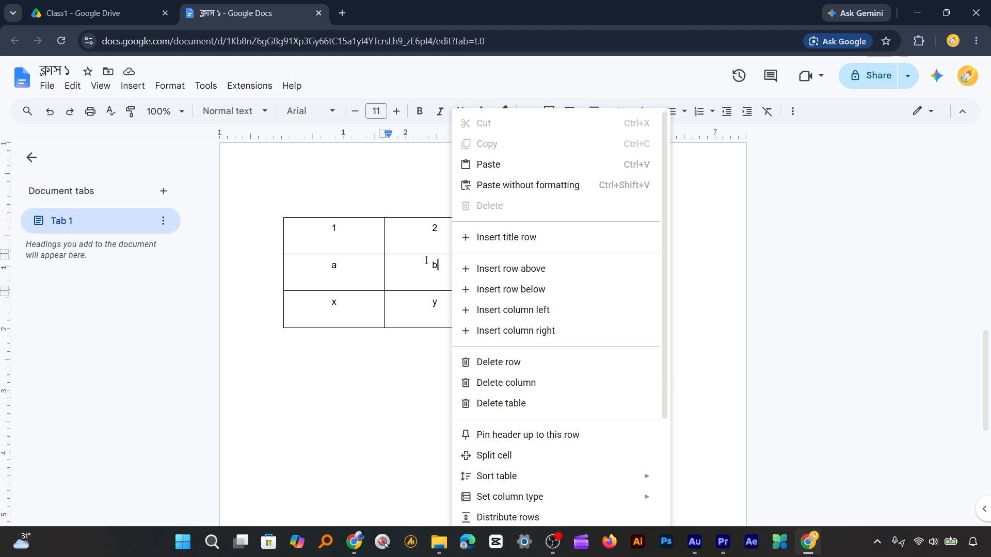
pyautogui.click(530, 274)
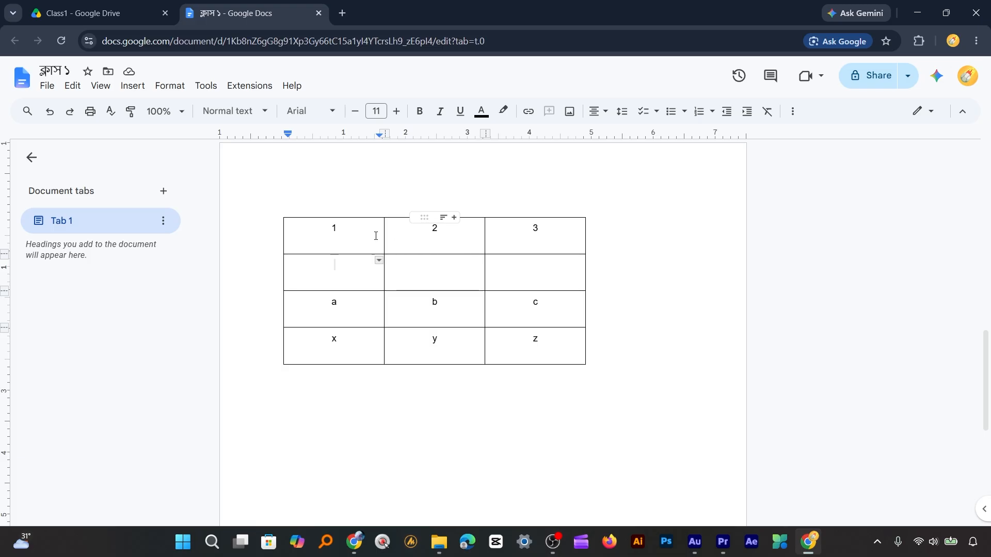
pyautogui.moveTo(320, 237); pyautogui.dragTo(421, 241)
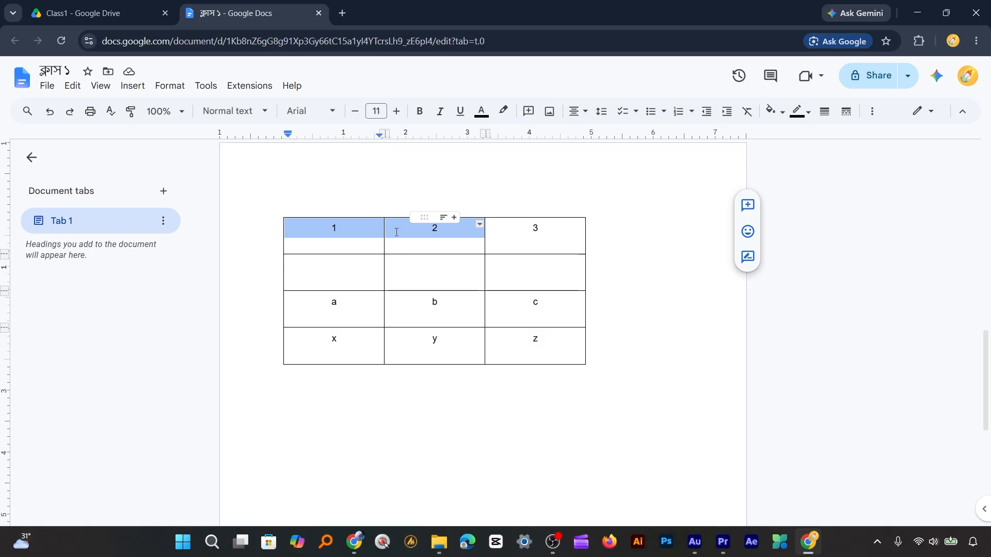
pyautogui.rightClick(396, 233)
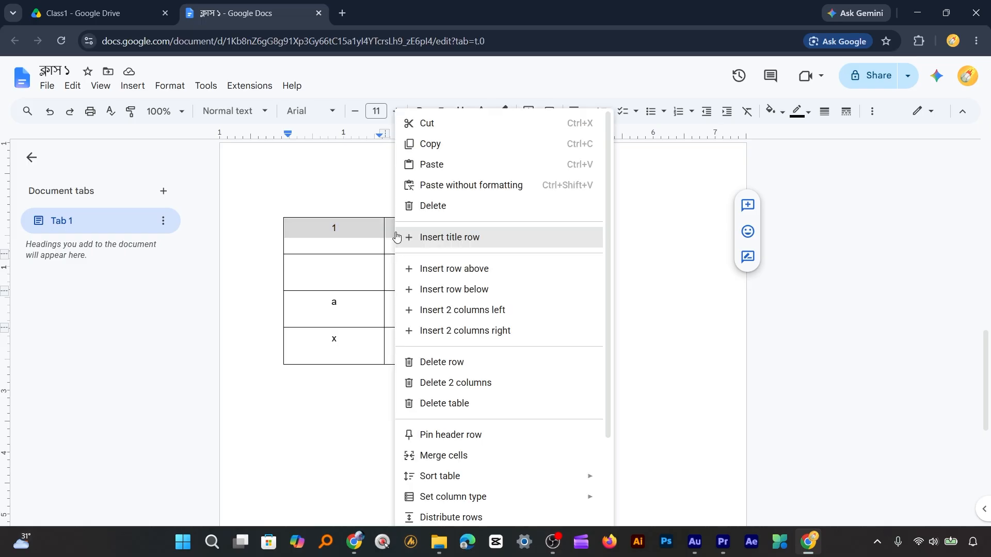
pyautogui.scroll(-2, 448, 351)
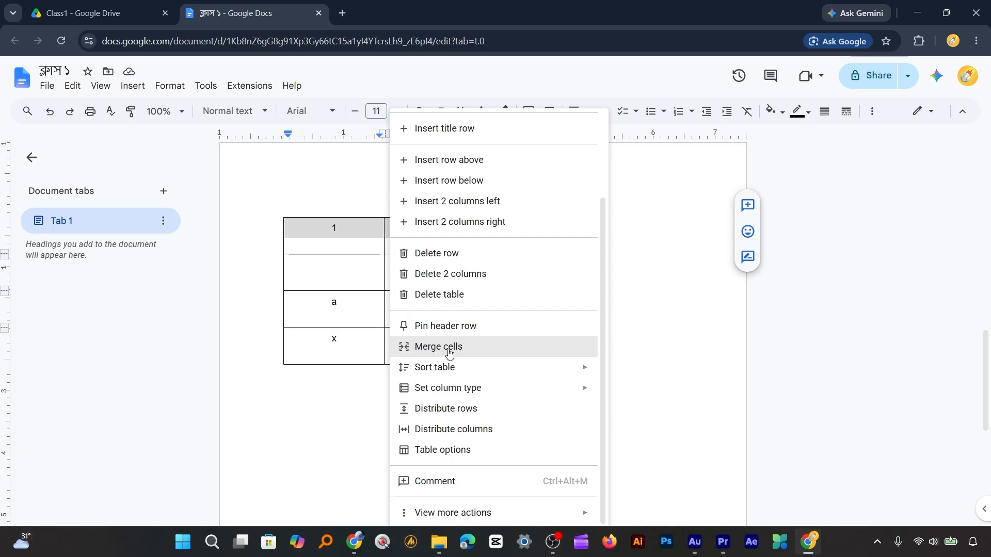
pyautogui.click(449, 354)
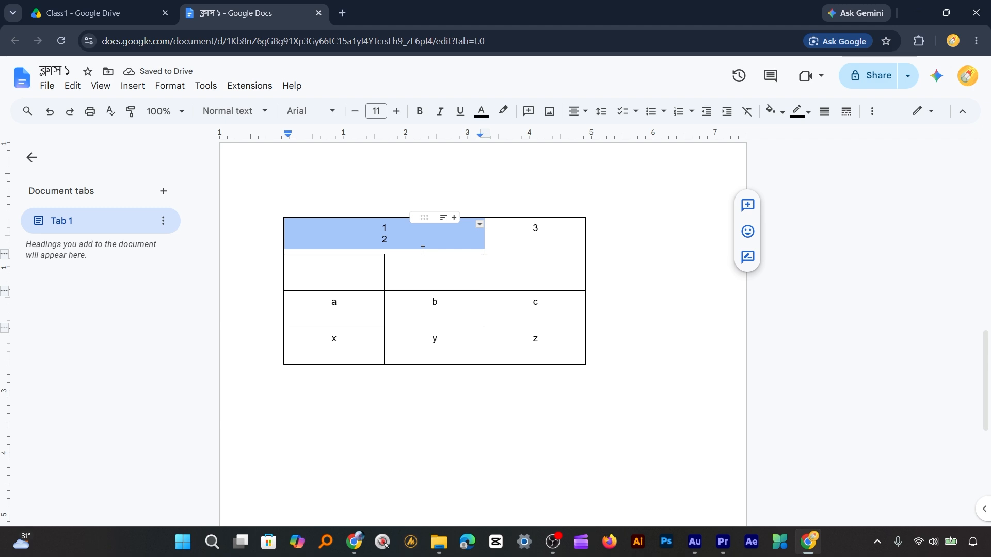
# Unmerge the first row's merged cell and move the 2 from the first cell back into the second.
pyautogui.rightClick(397, 240)
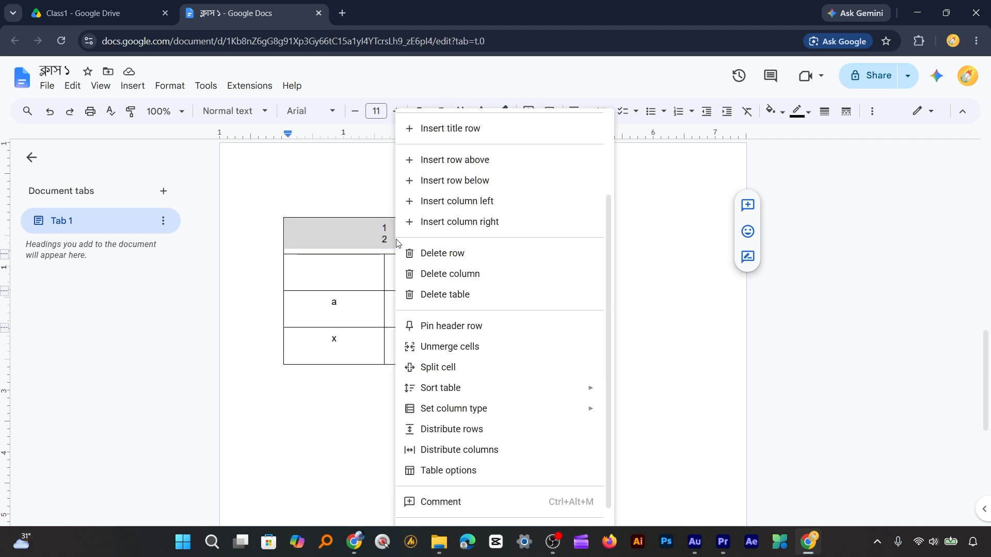
pyautogui.click(441, 351)
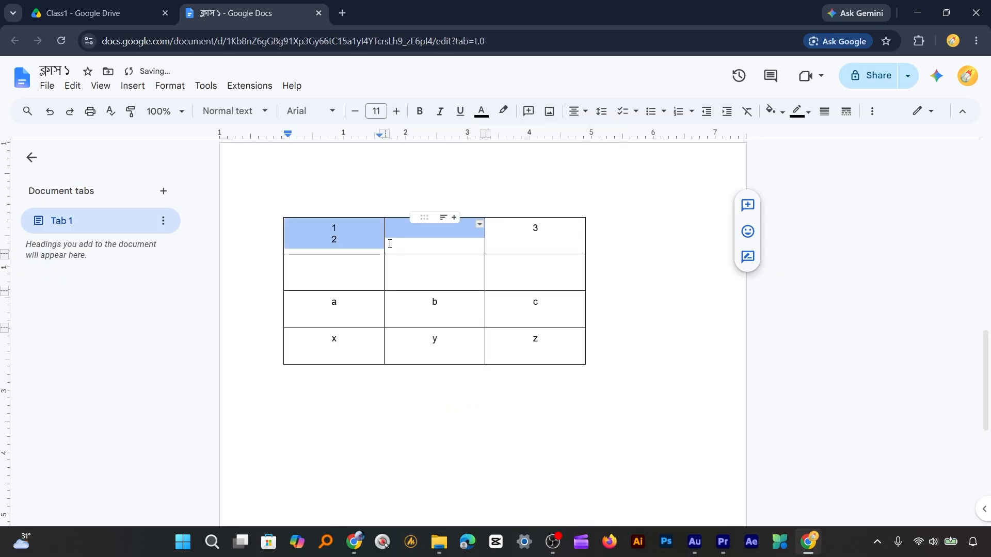
pyautogui.click(350, 240)
pyautogui.press('BackSpace')
pyautogui.click(423, 249)
pyautogui.write('2')
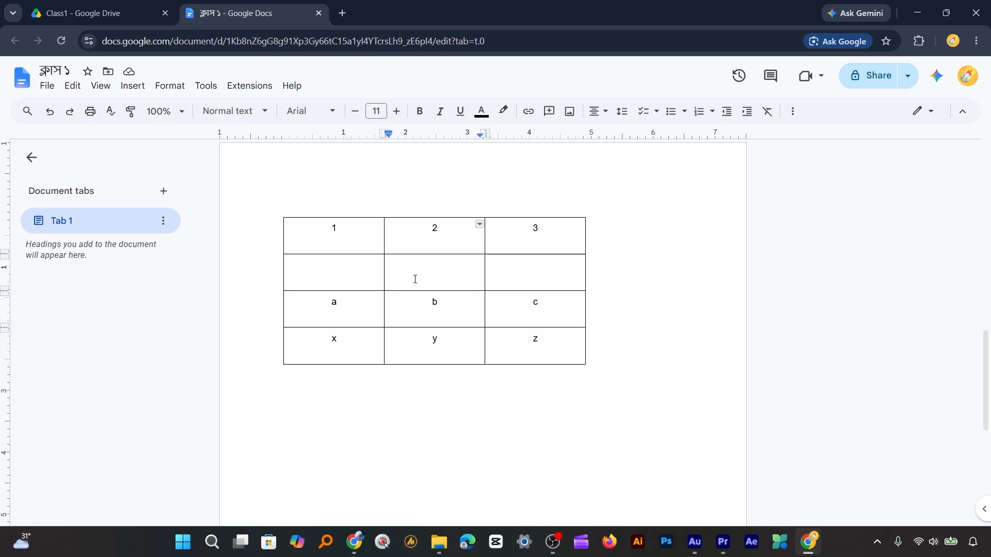
# Delete the empty second row of the table.
pyautogui.click(421, 277)
pyautogui.rightClick(422, 277)
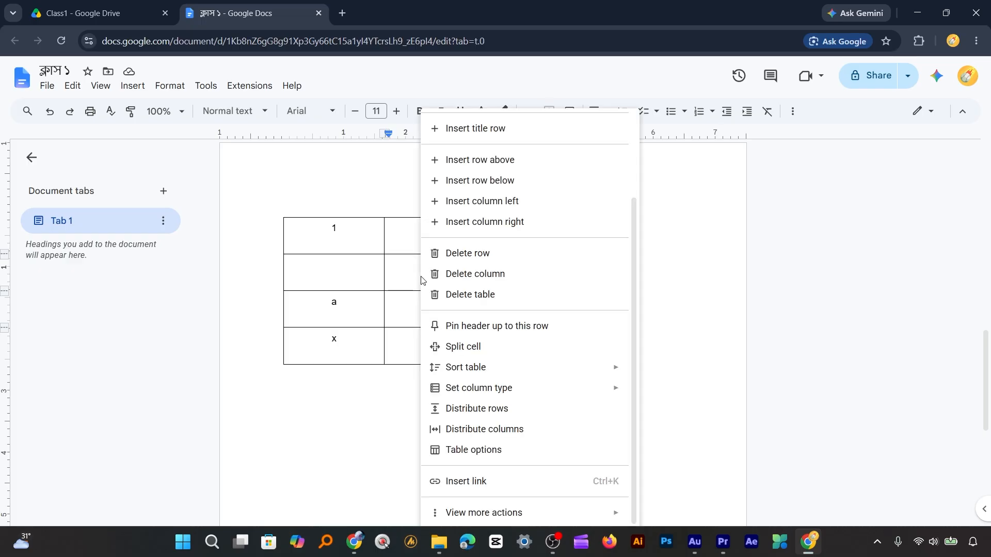
pyautogui.click(467, 262)
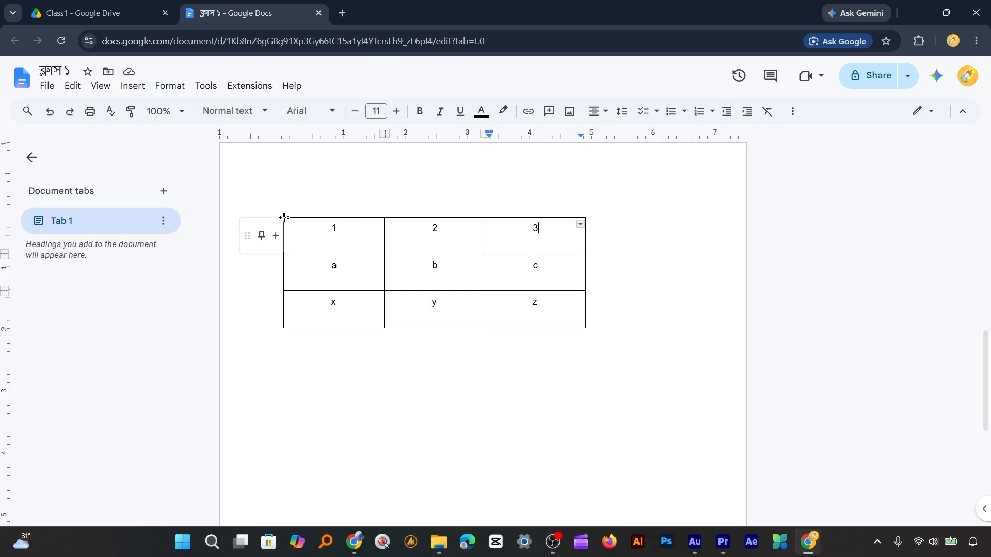
# Set the border color of the whole table to yellow, and replace it with red.
pyautogui.moveTo(290, 229); pyautogui.dragTo(587, 320)
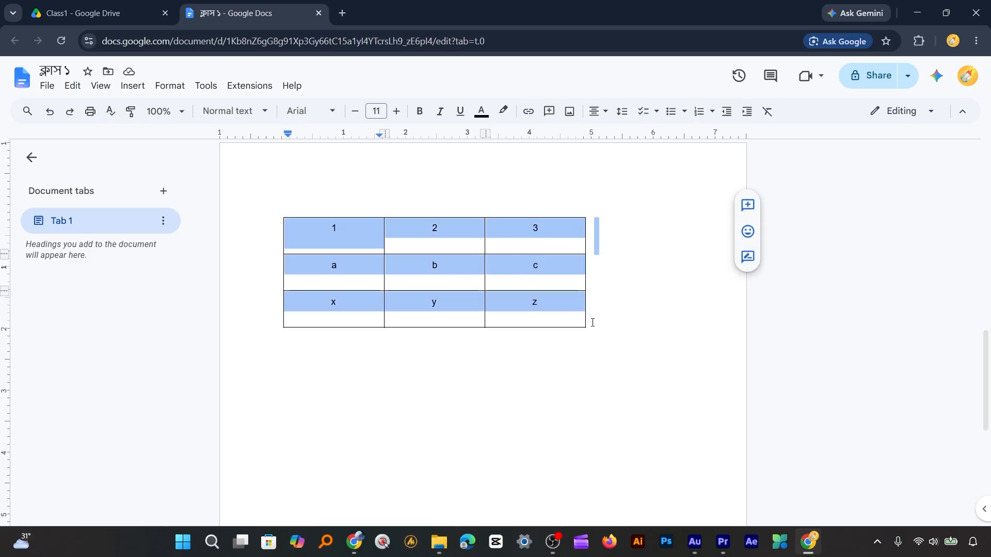
pyautogui.rightClick(510, 307)
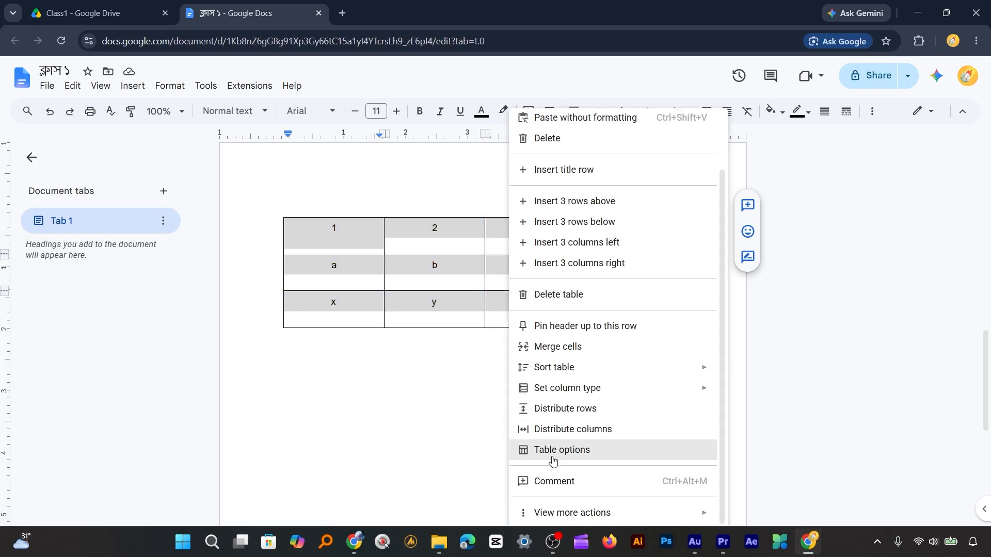
pyautogui.click(594, 456)
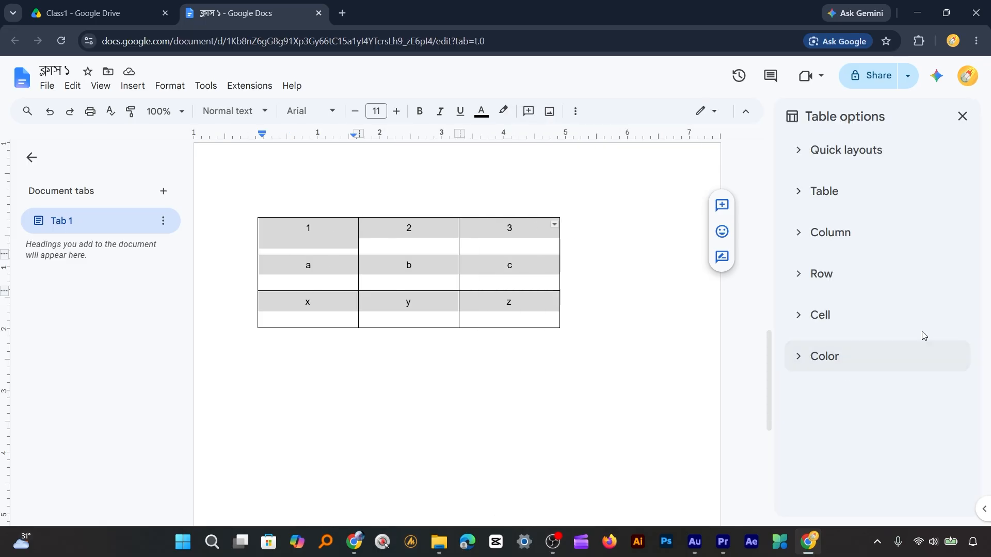
pyautogui.click(803, 366)
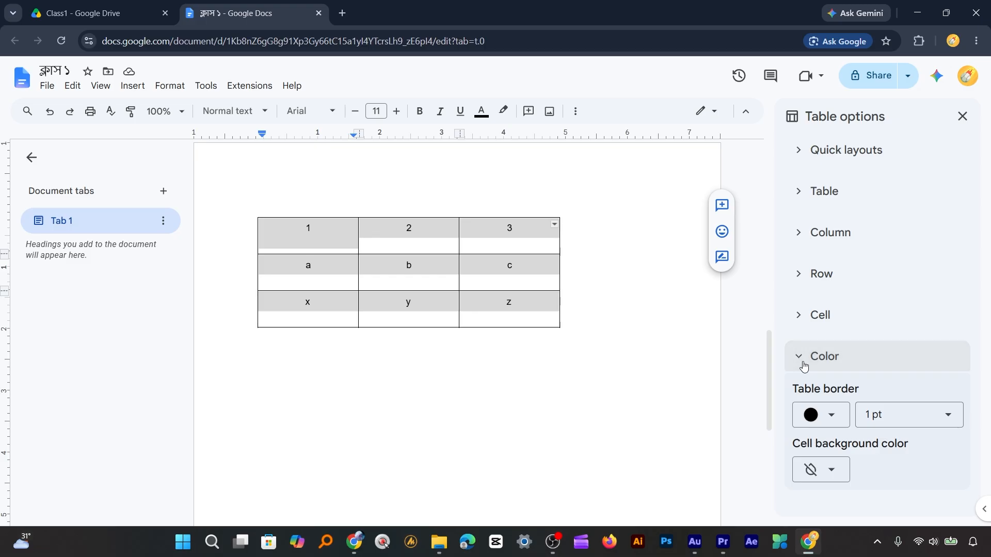
pyautogui.click(830, 418)
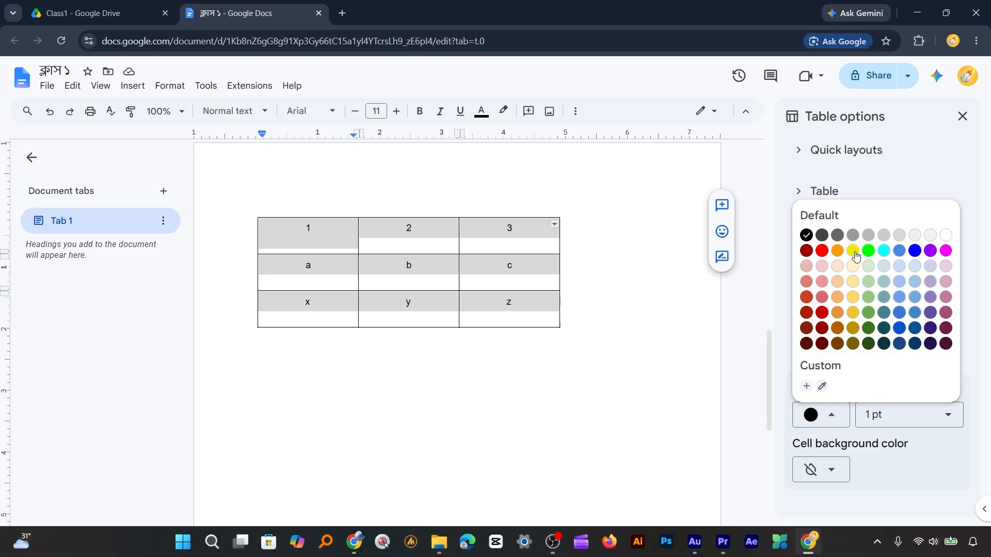
pyautogui.click(855, 254)
pyautogui.click(828, 415)
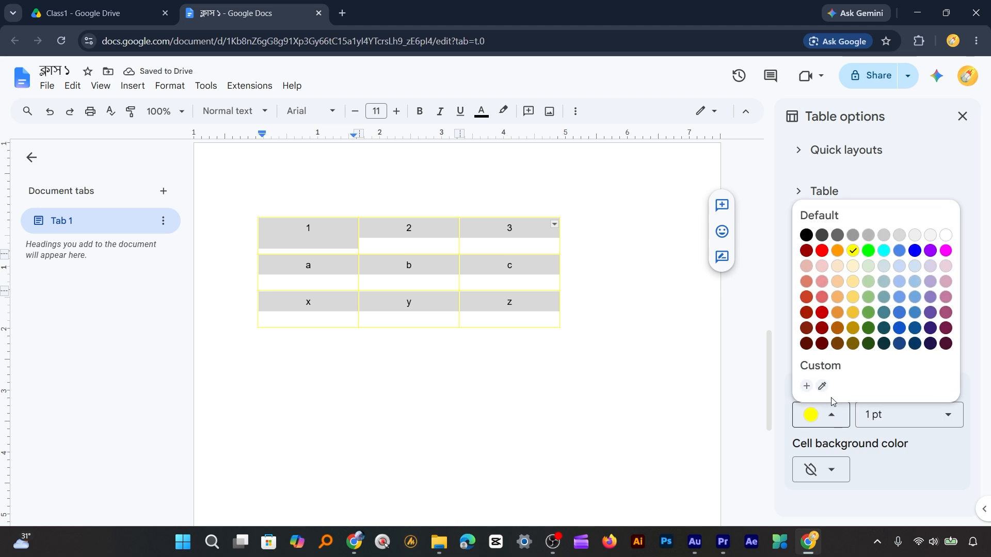
pyautogui.click(822, 252)
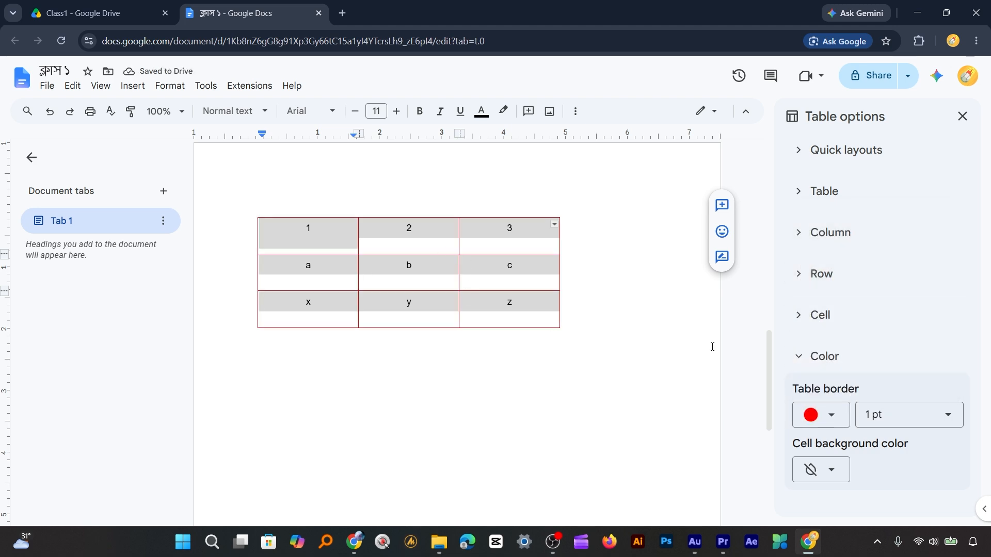
# Set the table's border width to 3 pt, close the table options and place the cursor below the table.
pyautogui.click(948, 417)
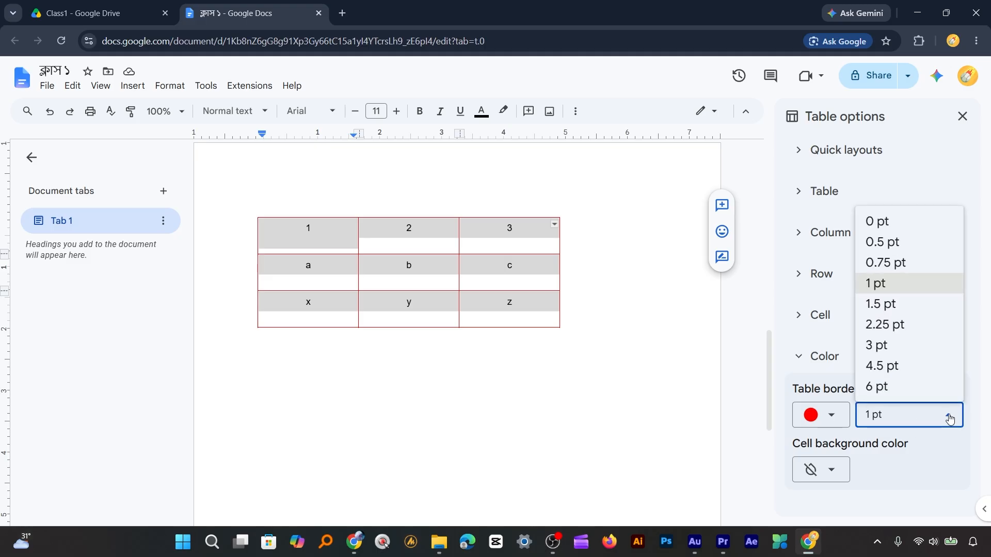
pyautogui.click(893, 345)
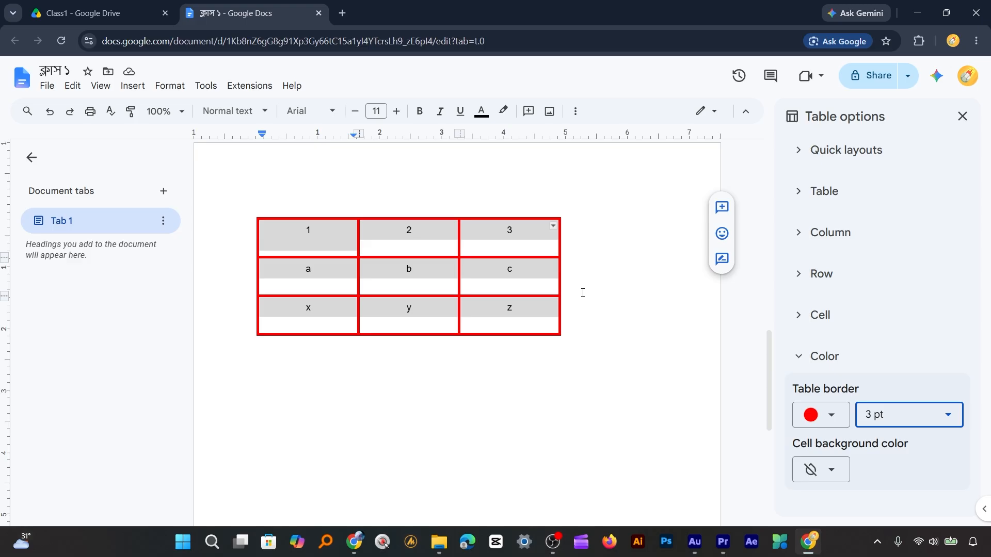
pyautogui.click(963, 118)
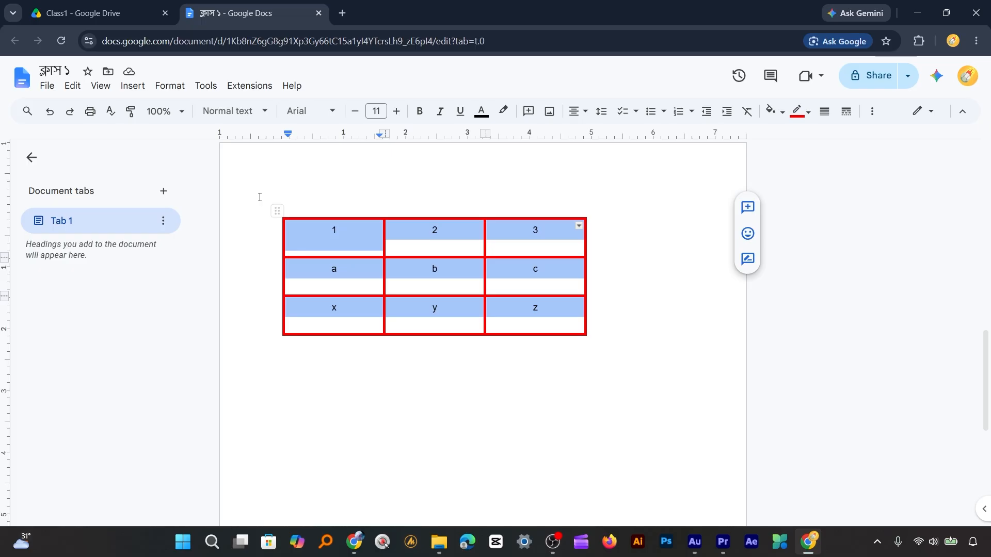
pyautogui.click(712, 346)
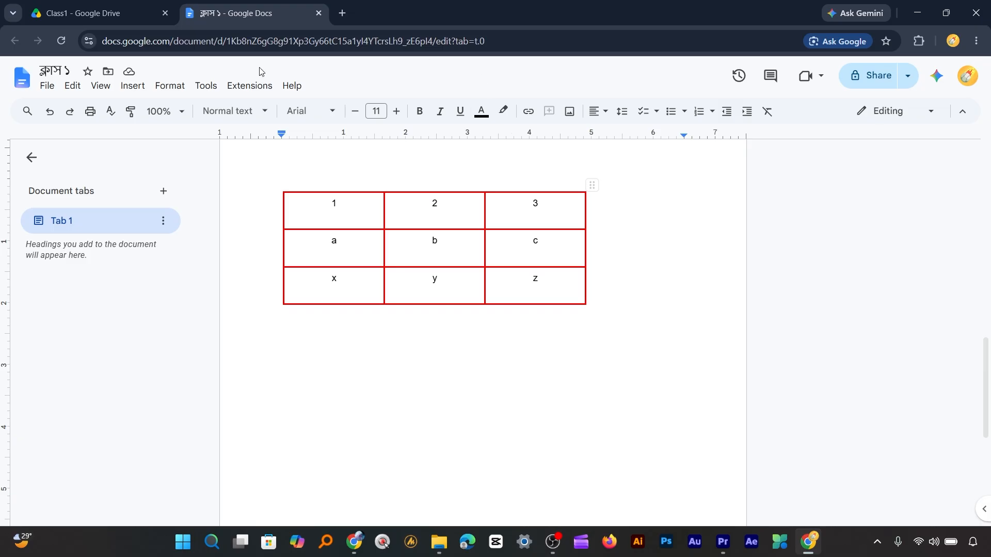
# Open voice typing and set its language to বাংলা (বাংলাদেশ).
pyautogui.click(206, 86)
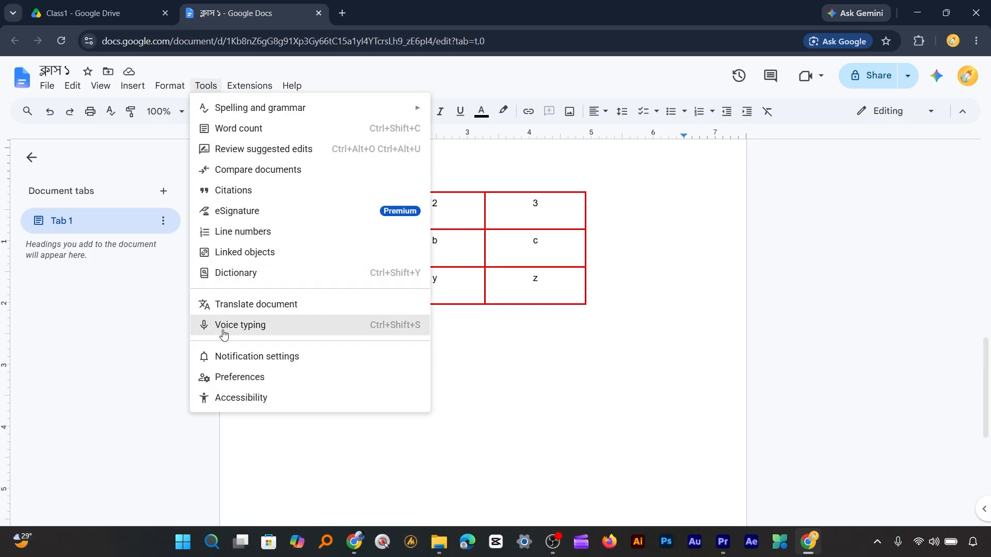
pyautogui.click(253, 335)
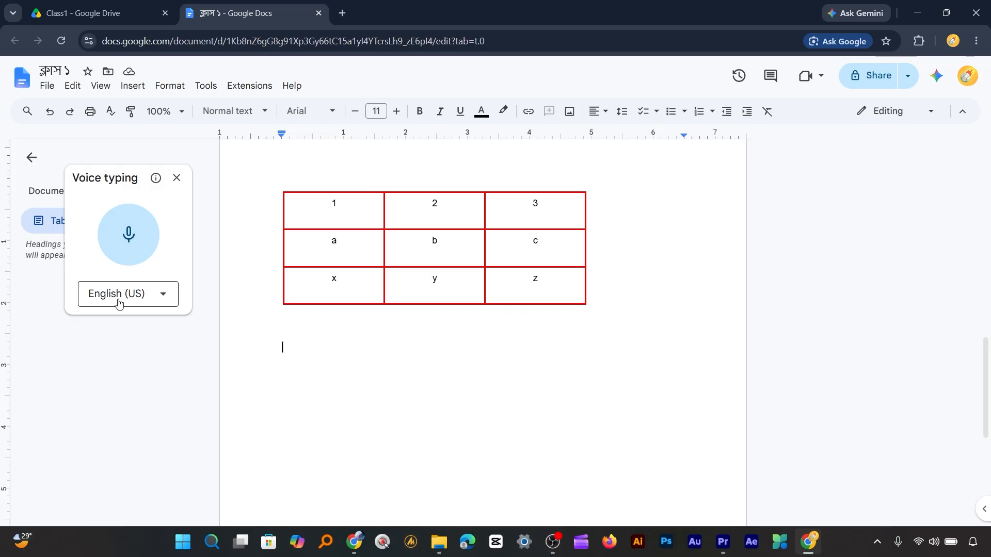
pyautogui.click(163, 299)
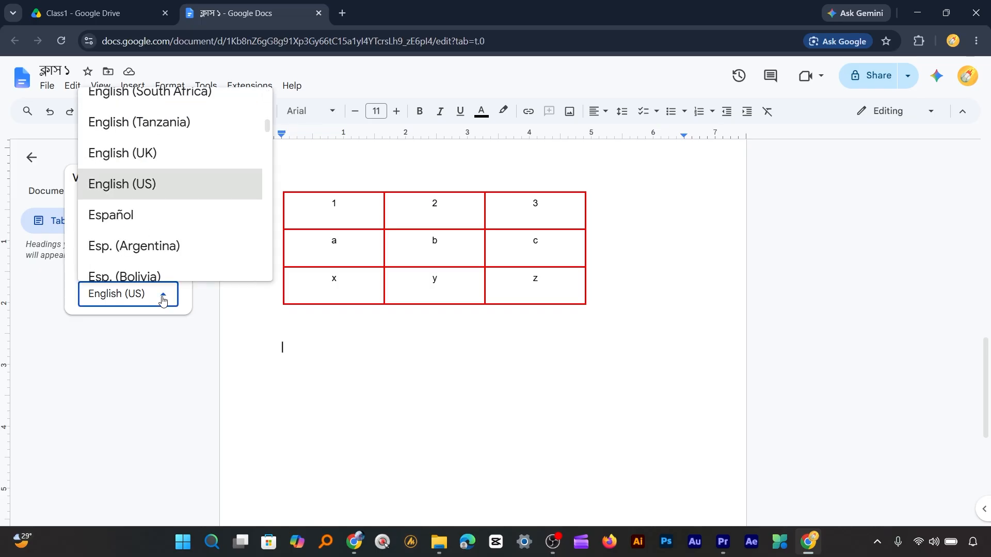
pyautogui.scroll(-2, 200, 246)
pyautogui.scroll(-9, 201, 245)
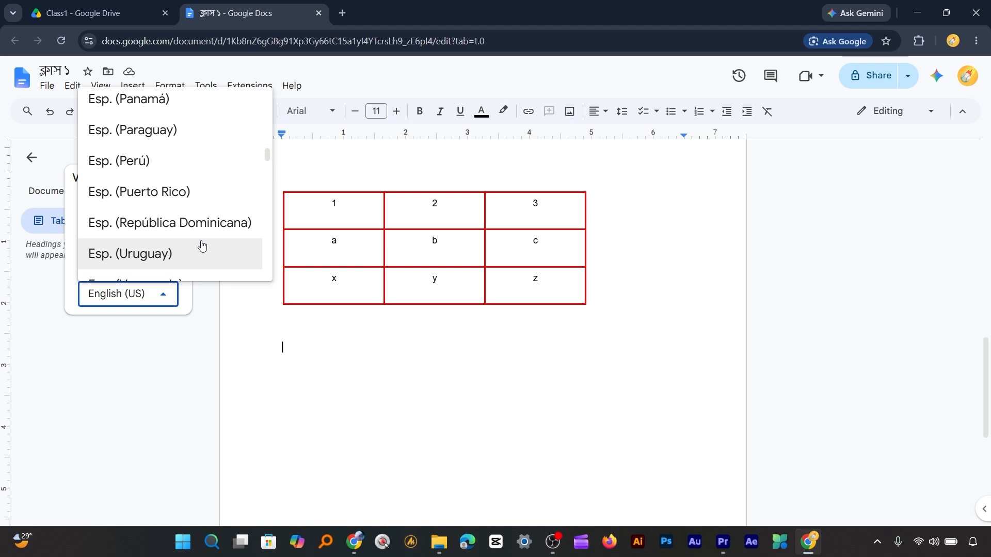
pyautogui.scroll(-4, 202, 245)
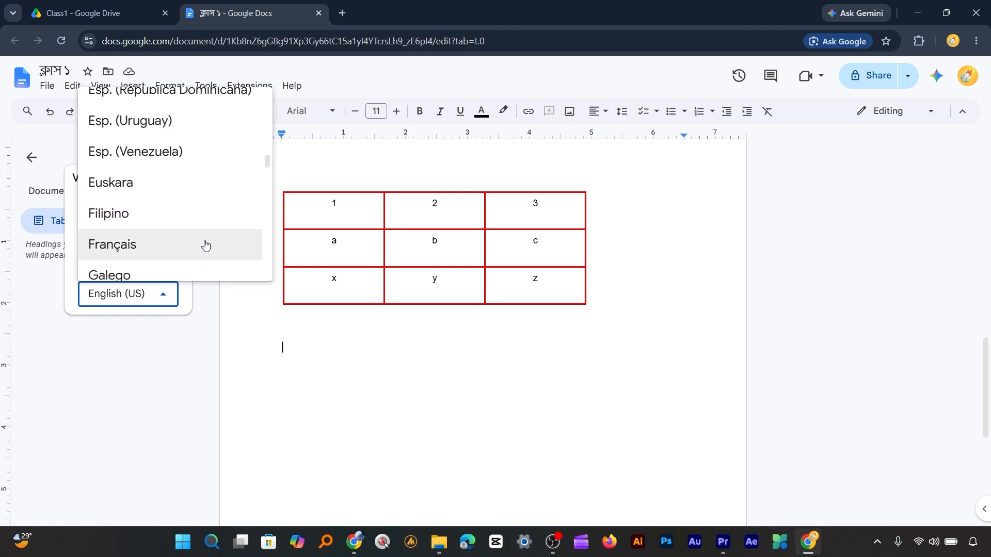
pyautogui.scroll(-12, 205, 245)
pyautogui.scroll(-20, 205, 246)
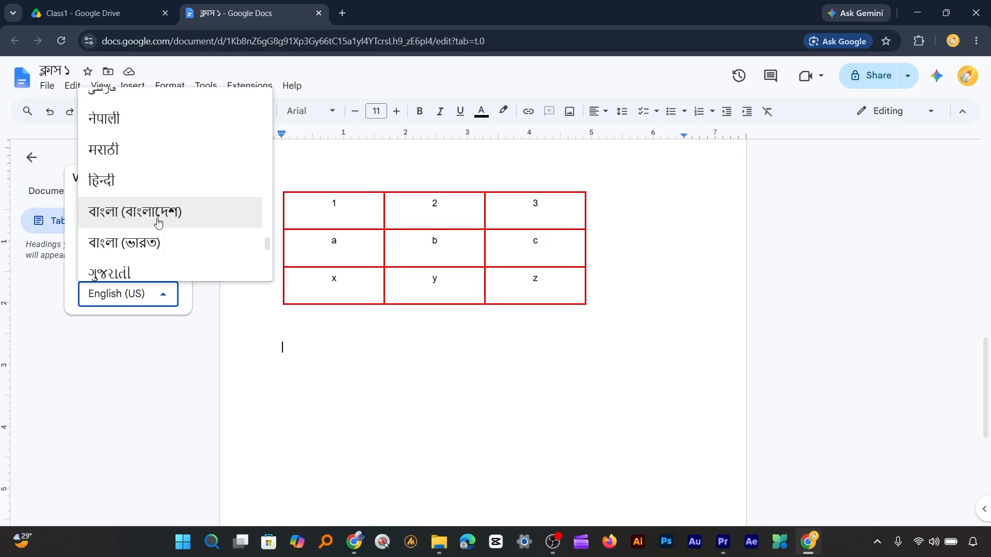
pyautogui.click(157, 223)
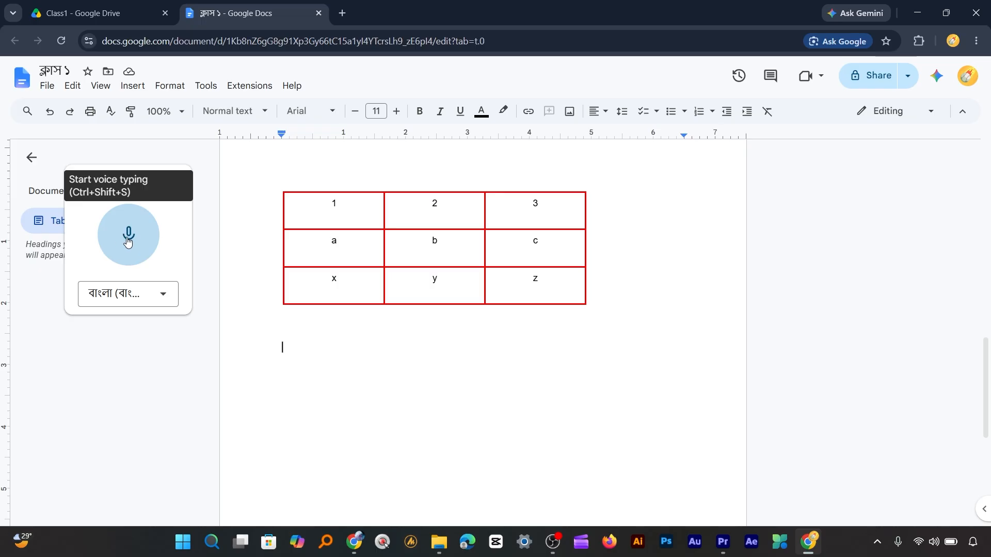
# Dictate a Bengali paragraph about the Google Docs video below the table, allowing microphone access this time only, and stop voice typing.
pyautogui.click(129, 240)
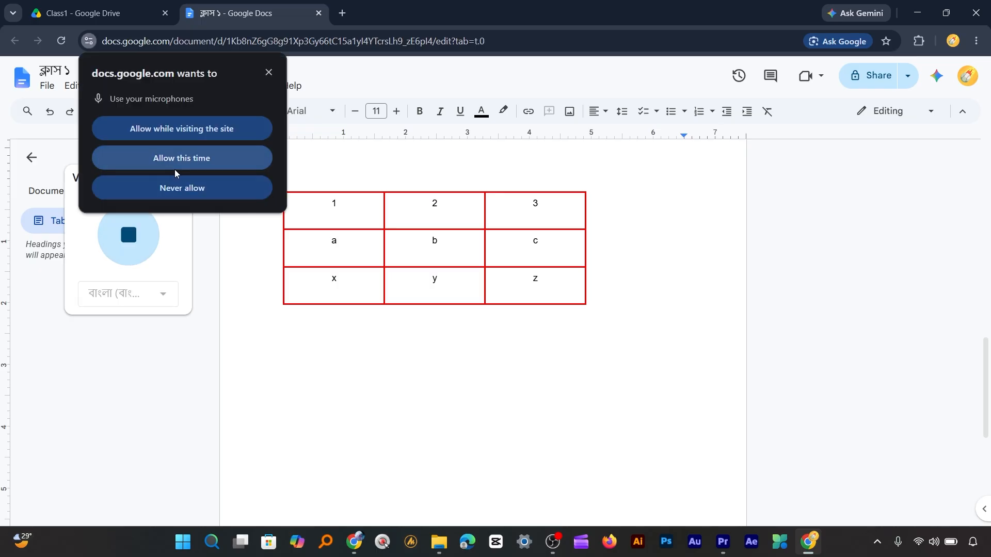
pyautogui.click(205, 158)
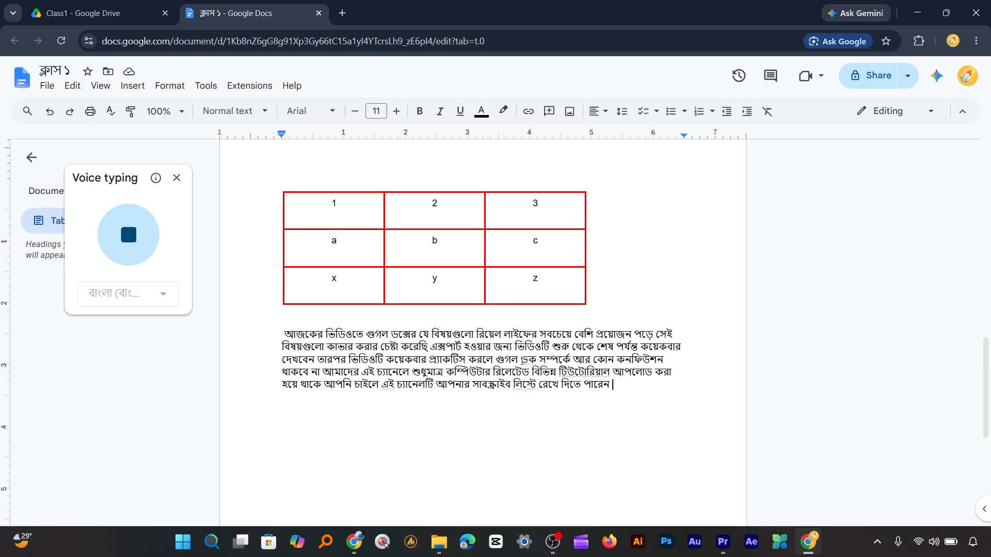
pyautogui.doubleClick(529, 360)
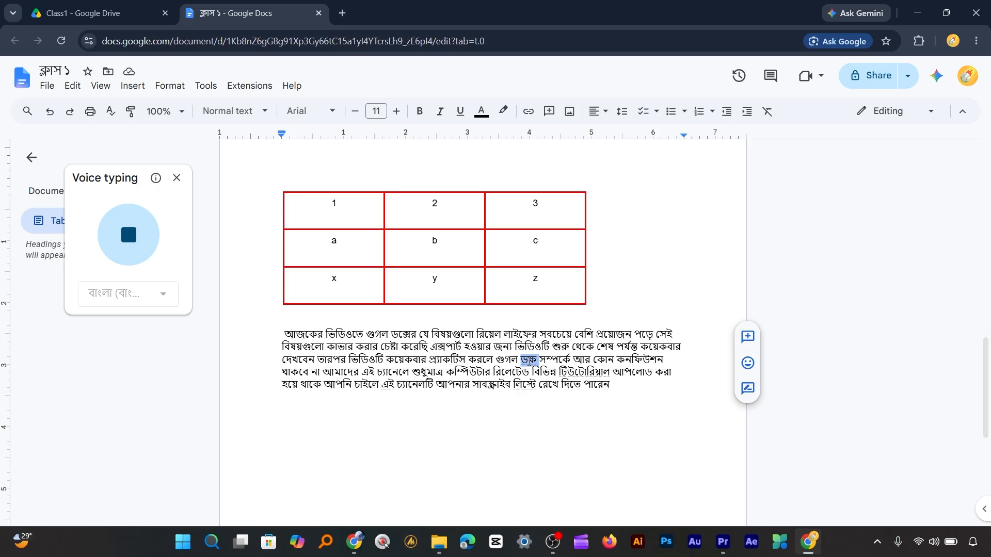
pyautogui.moveTo(495, 359); pyautogui.dragTo(574, 360)
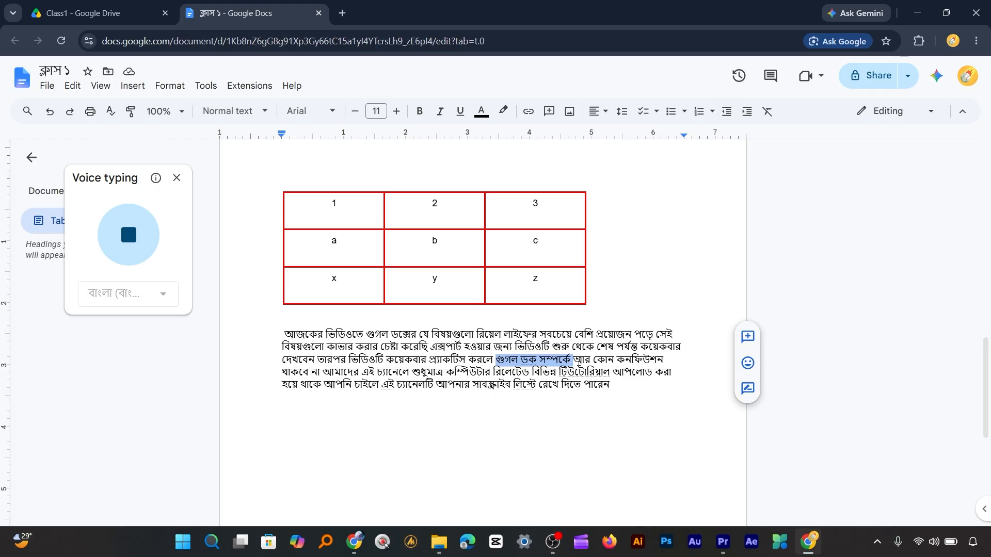
pyautogui.click(130, 243)
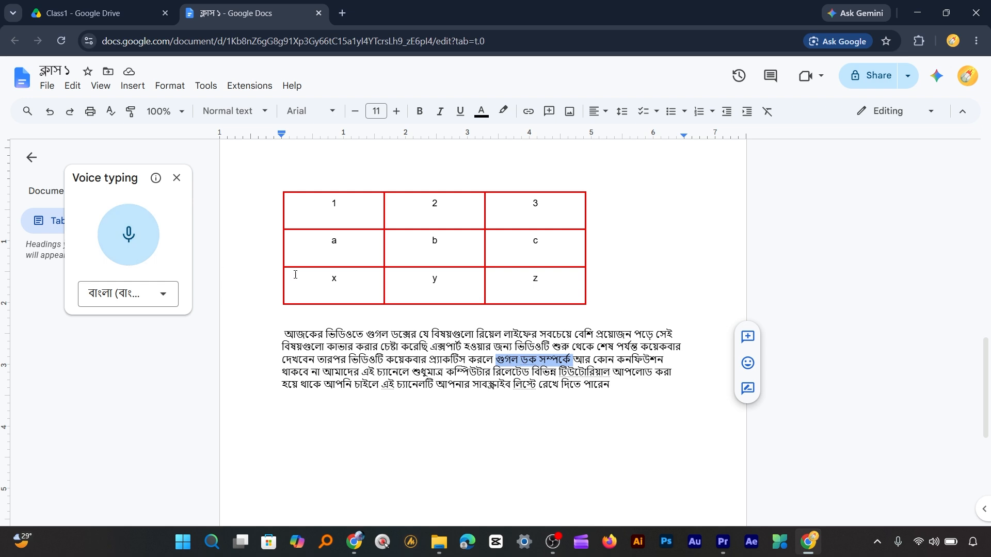
pyautogui.click(494, 356)
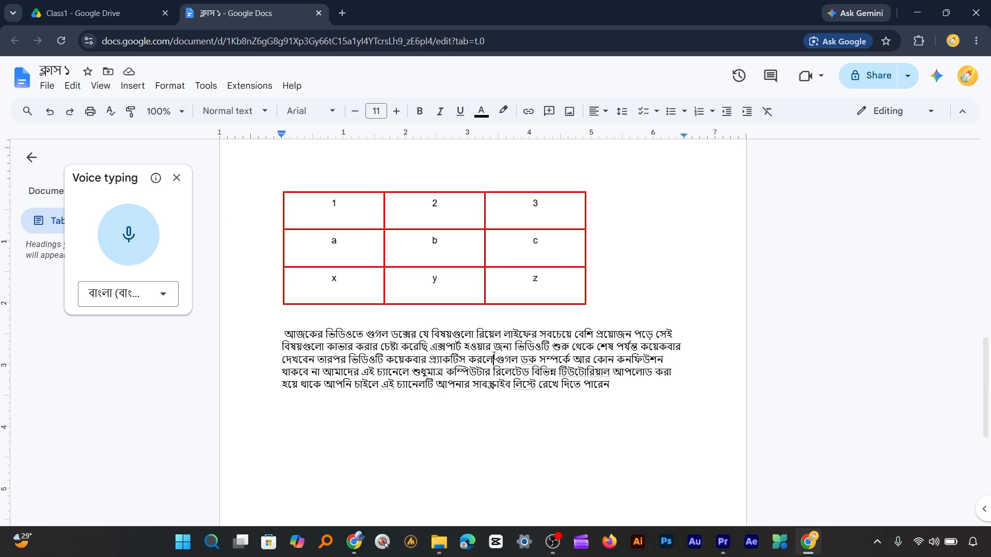
# Split the dictated paragraph after "করলে" and replace the new paragraph's opening words "গুগল ডক সম্পর্কে" by voice typing.
pyautogui.press('Return')
pyautogui.press('Return')
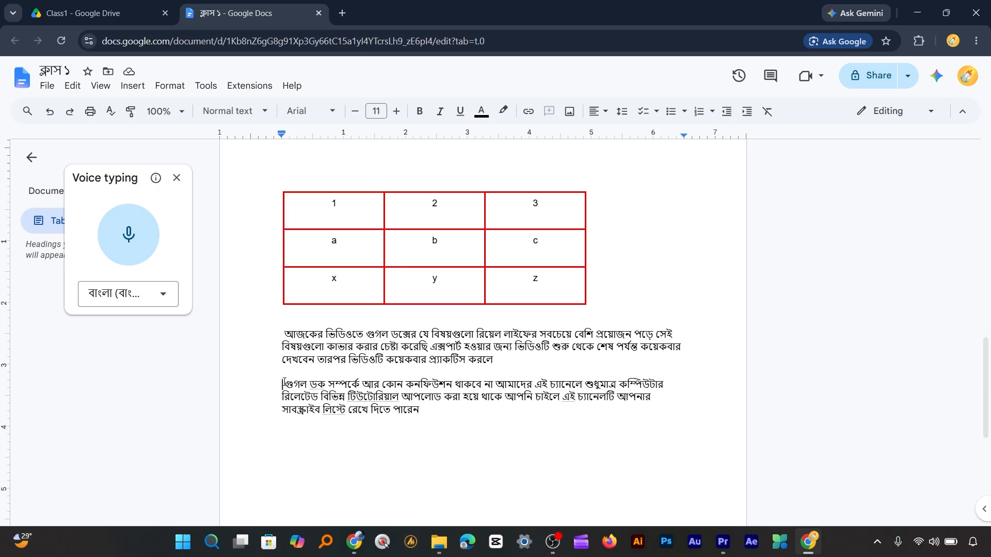
pyautogui.doubleClick(318, 384)
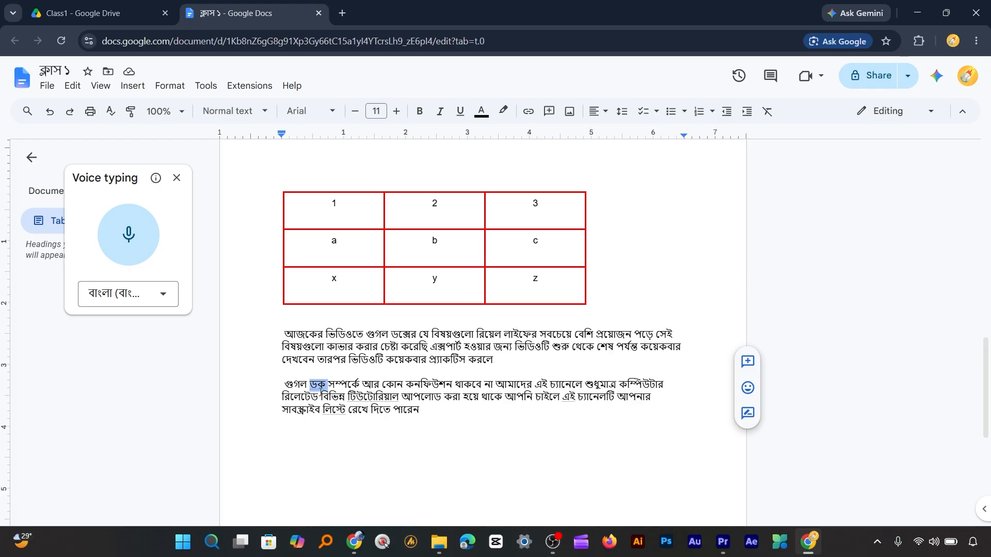
pyautogui.moveTo(274, 387); pyautogui.dragTo(363, 386)
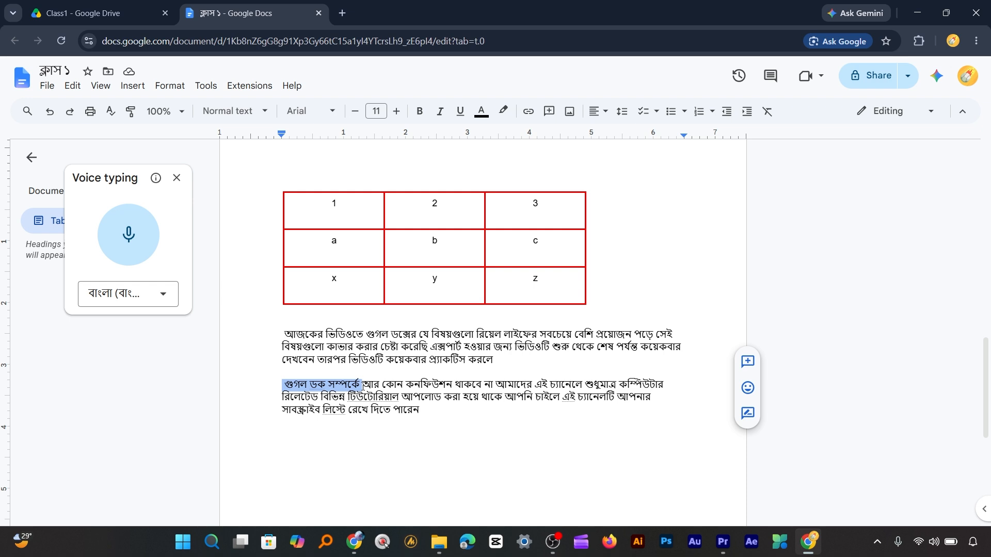
pyautogui.click(128, 234)
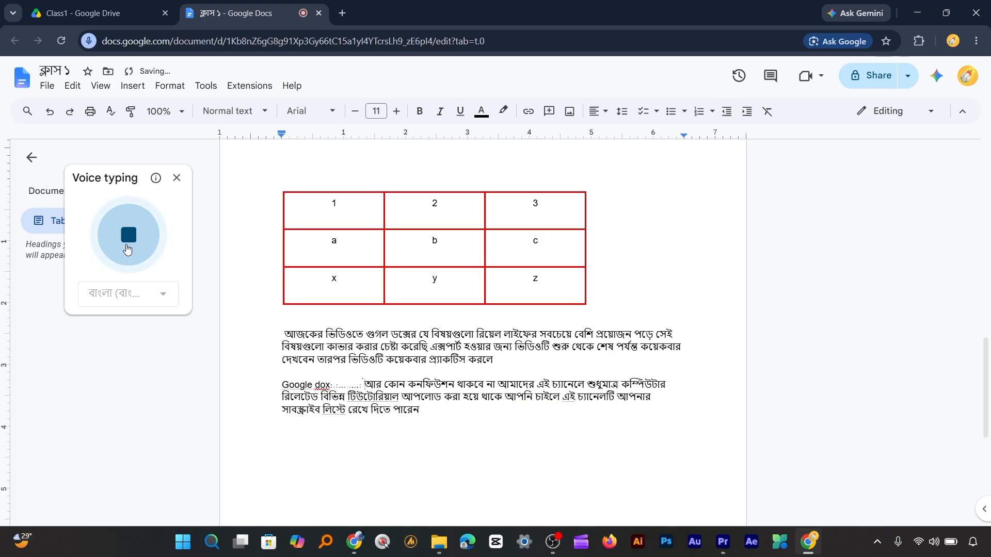
pyautogui.click(127, 245)
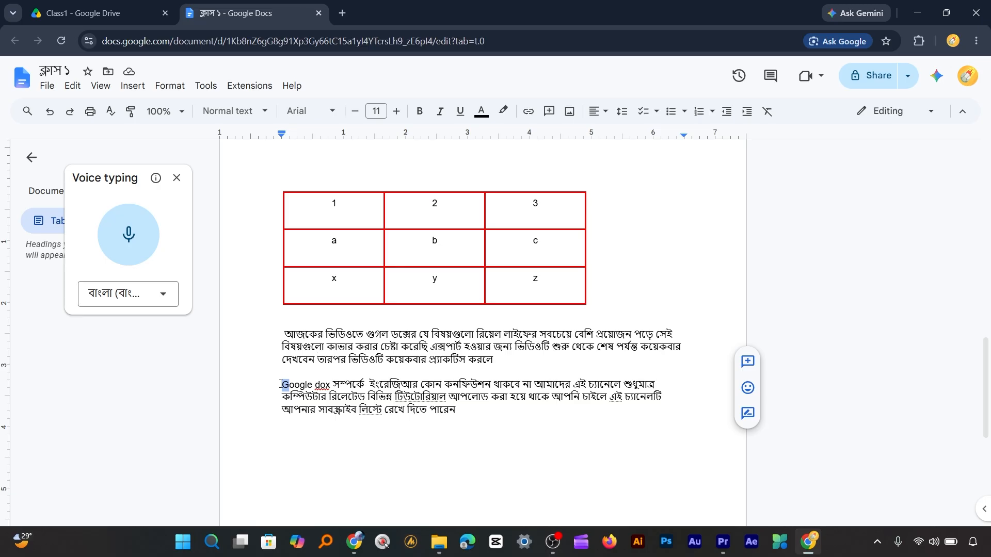
# Replace "Google dox সম্পর্কে" at the start of the second paragraph by dictating "গুগল ডক্স সম্পর্কে".
pyautogui.click(280, 385)
pyautogui.moveTo(280, 384); pyautogui.dragTo(365, 385)
pyautogui.click(129, 249)
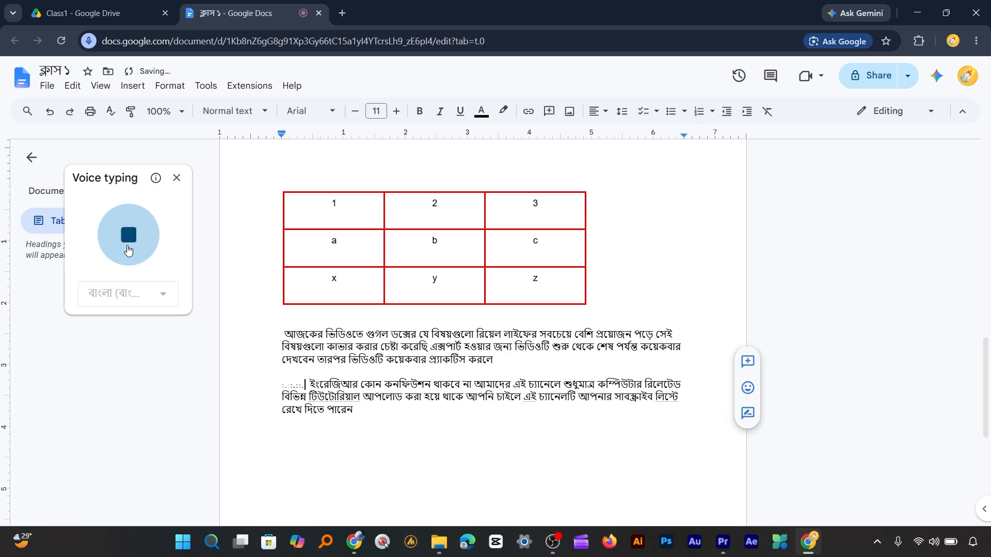
pyautogui.click(129, 250)
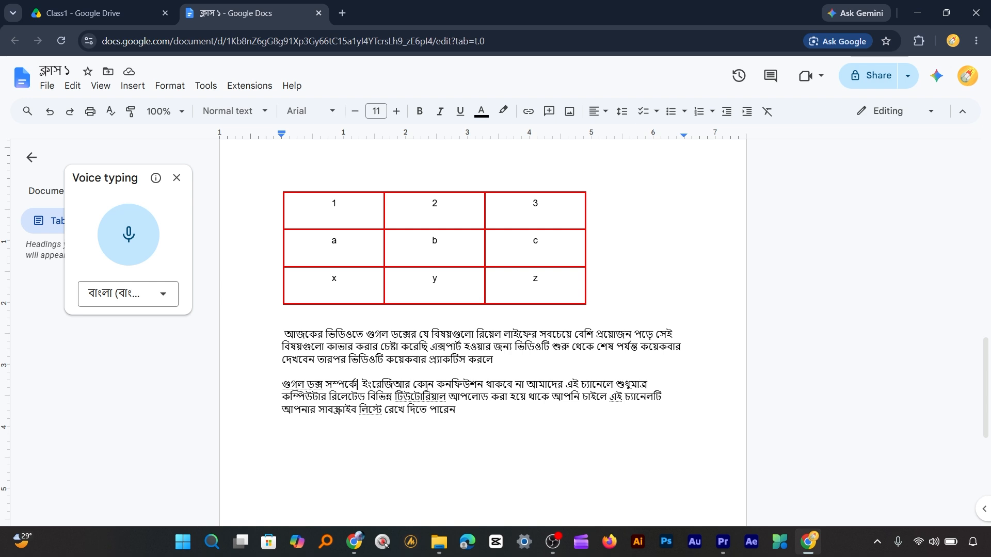
pyautogui.moveTo(361, 385); pyautogui.dragTo(481, 389)
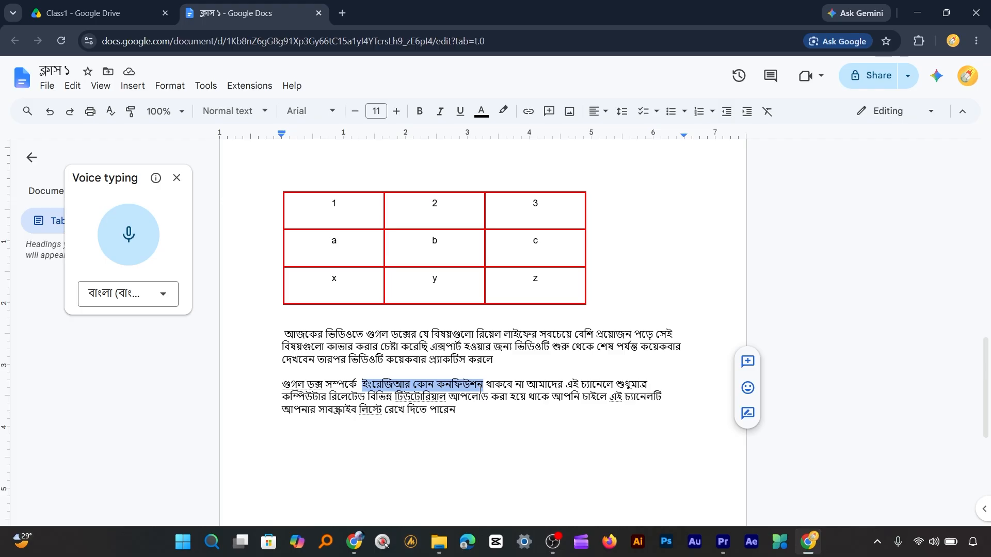
pyautogui.click(486, 386)
pyautogui.moveTo(486, 386); pyautogui.dragTo(513, 386)
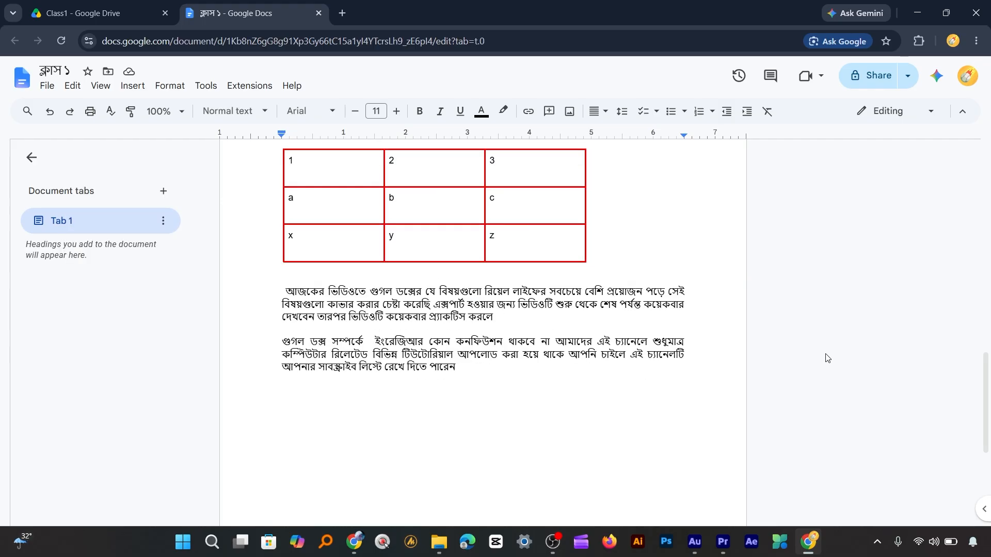
pyautogui.scroll(6, 827, 358)
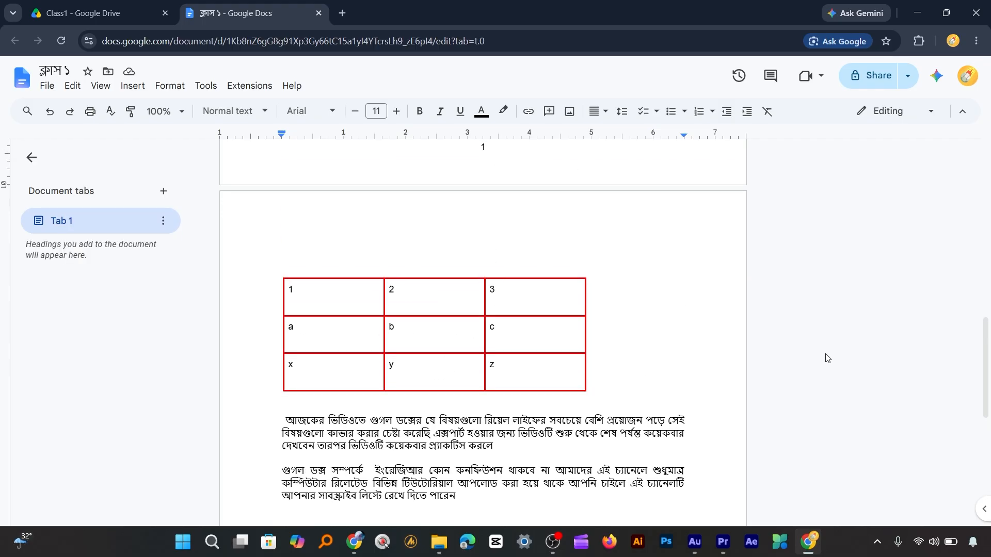
pyautogui.scroll(7, 827, 358)
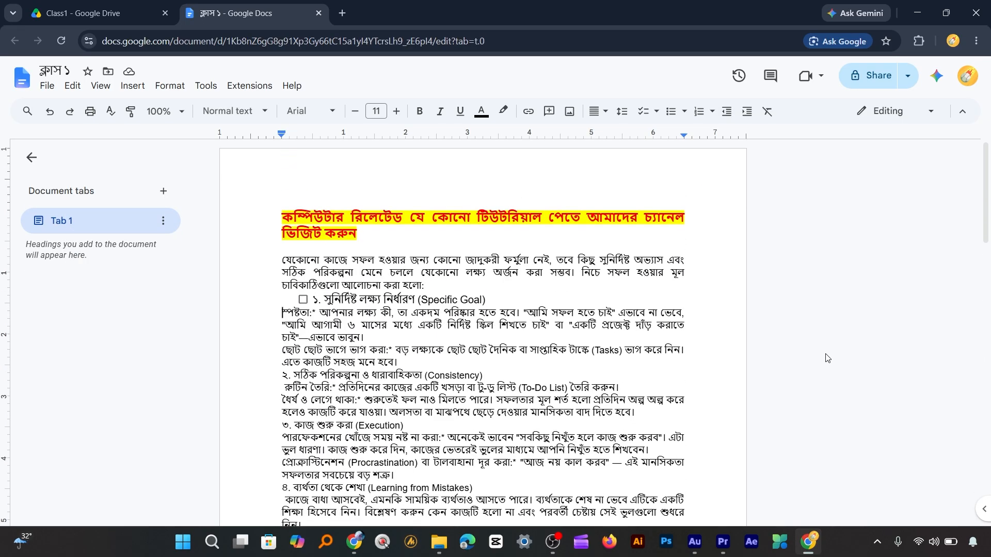
pyautogui.scroll(-7, 827, 358)
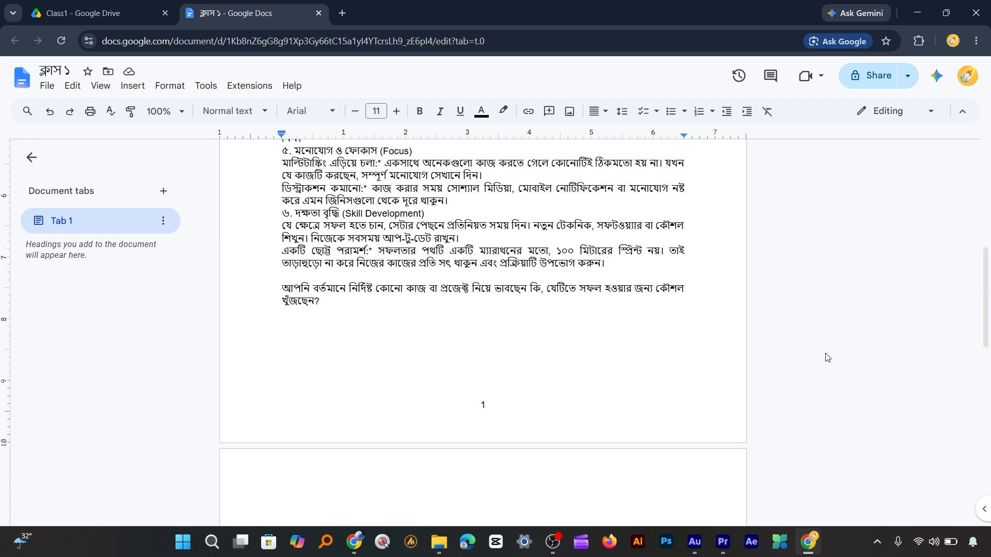
pyautogui.scroll(-4, 827, 357)
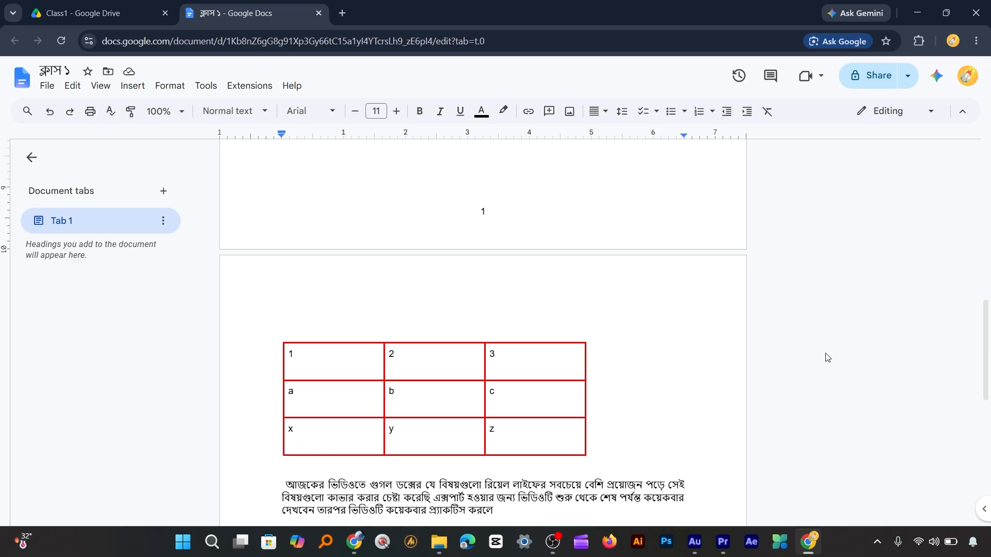
# Download the document as a Microsoft Word (.docx) file.
pyautogui.click(47, 86)
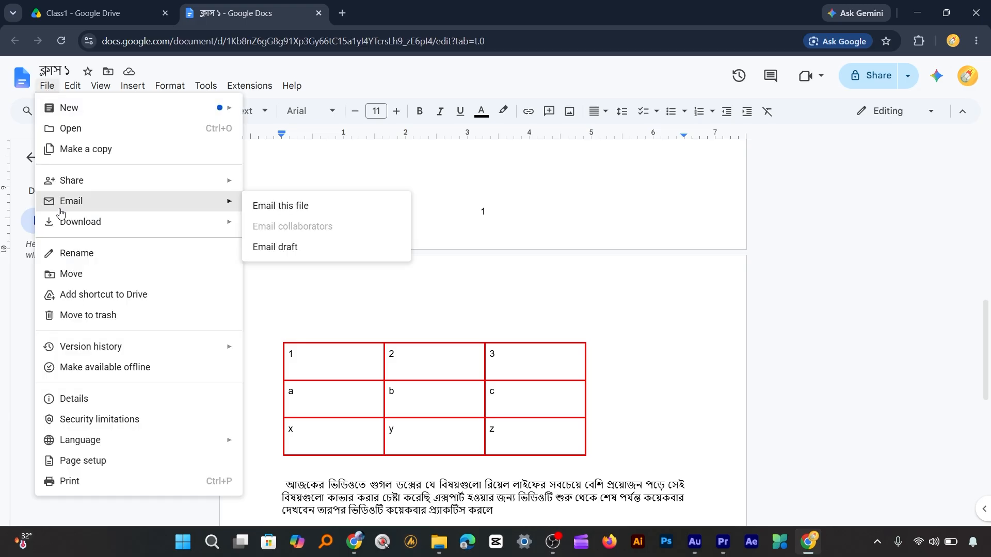
pyautogui.moveTo(178, 221)
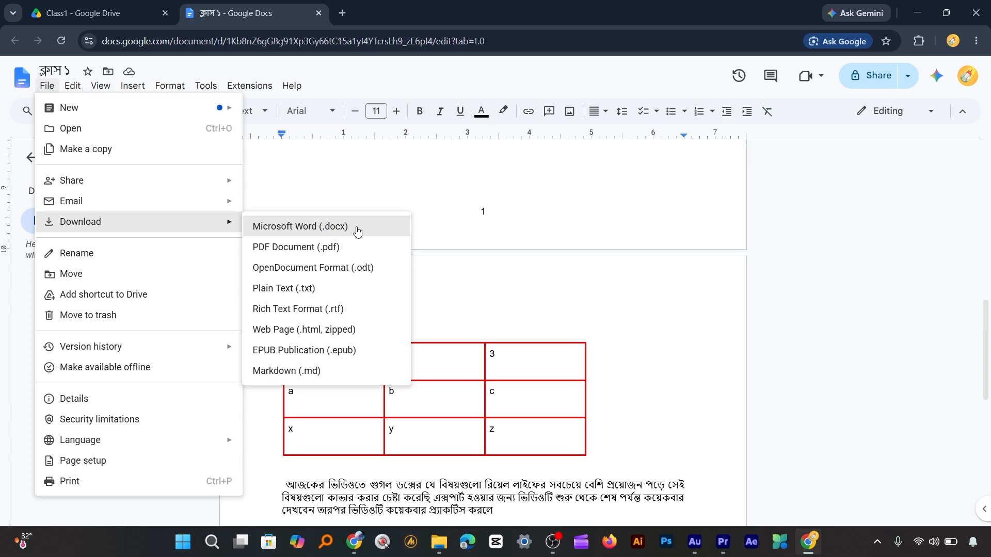
pyautogui.click(357, 232)
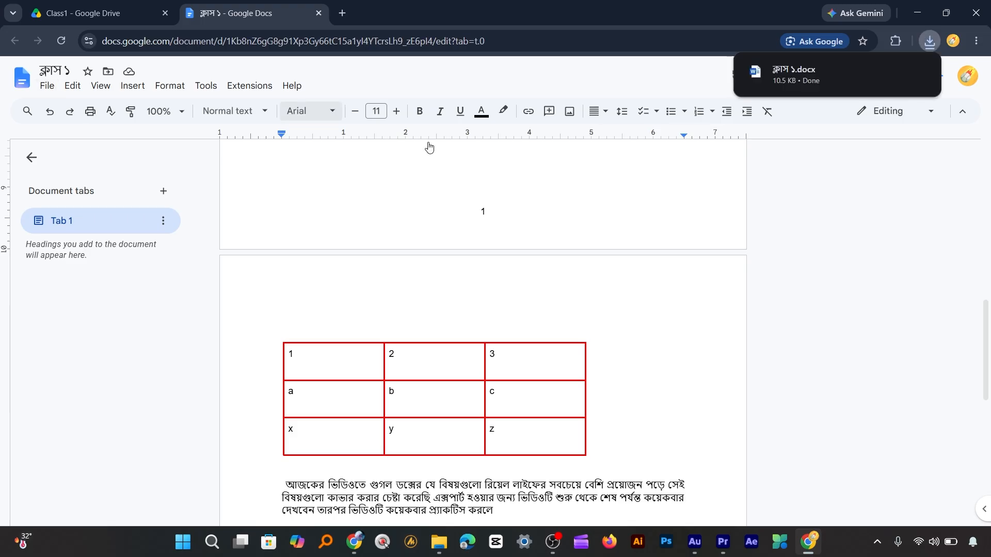
# Download the document as a PDF Document (.pdf) and close the PDF viewer window.
pyautogui.click(50, 88)
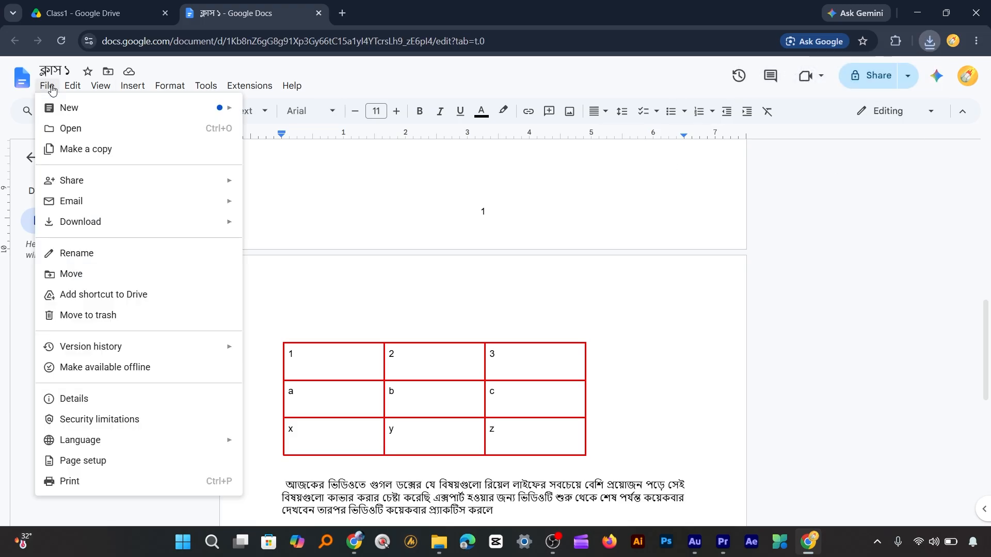
pyautogui.moveTo(88, 222)
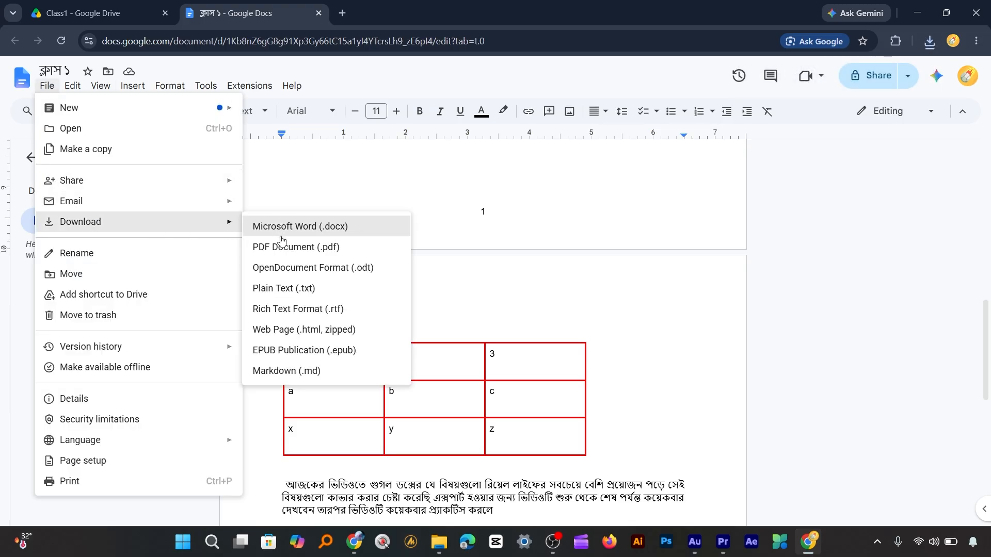
pyautogui.click(354, 250)
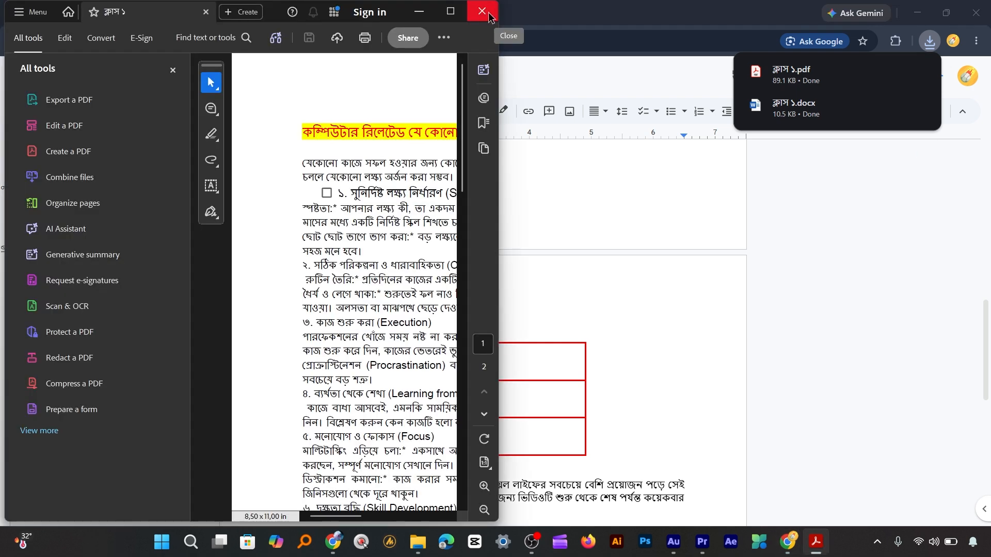
pyautogui.click(482, 13)
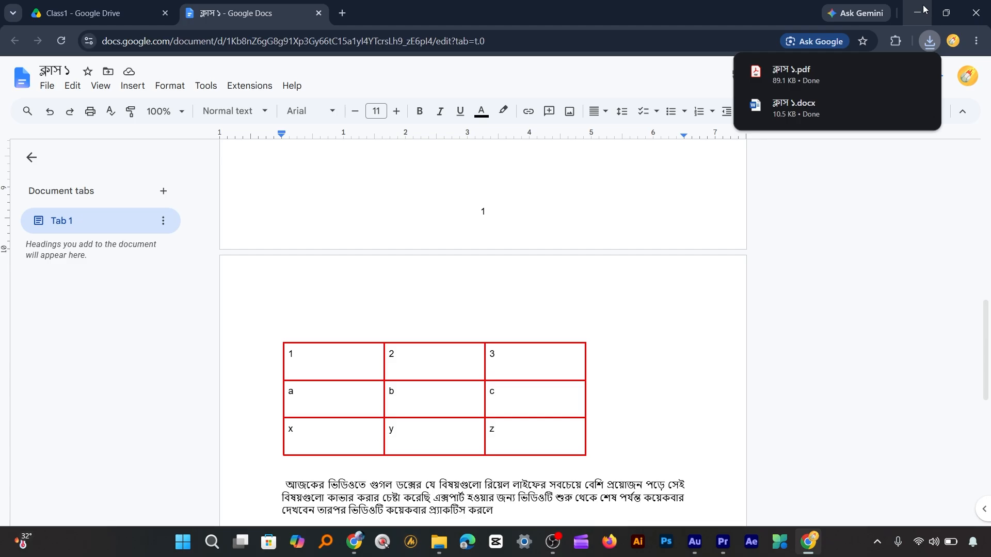
# Minimize the browser, open ক্লাস ১.pdf from the Downloads folder to check its content, and close it.
pyautogui.click(917, 12)
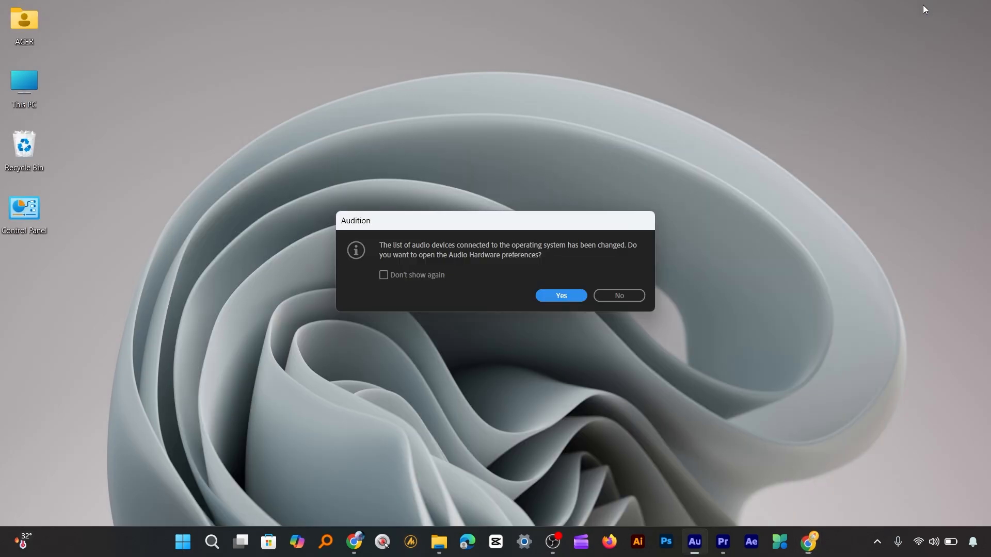
pyautogui.doubleClick(29, 87)
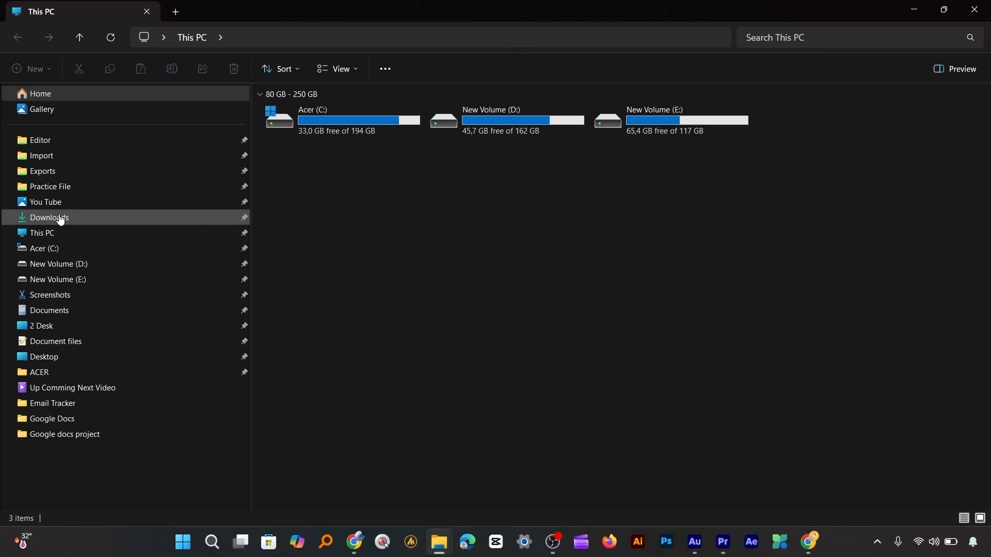
pyautogui.click(61, 220)
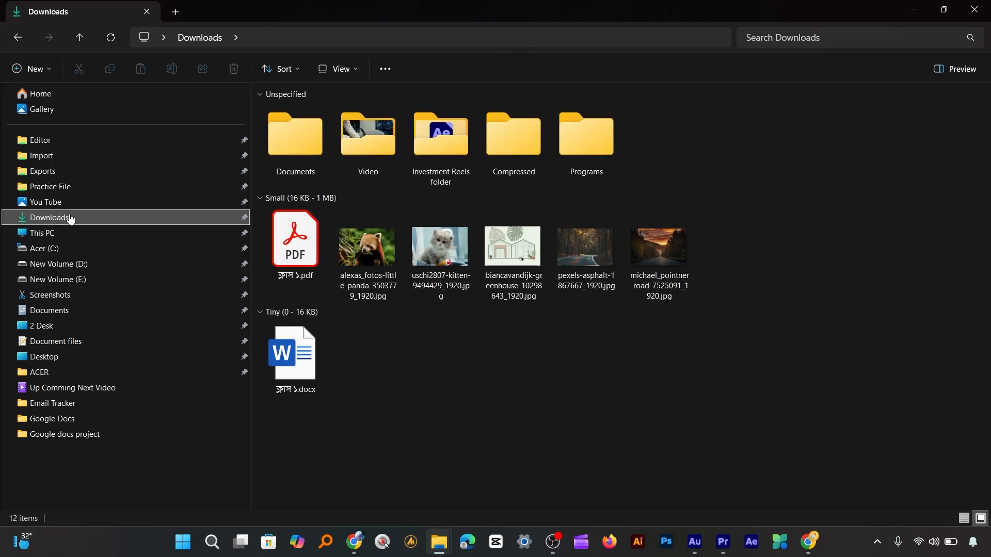
pyautogui.click(304, 271)
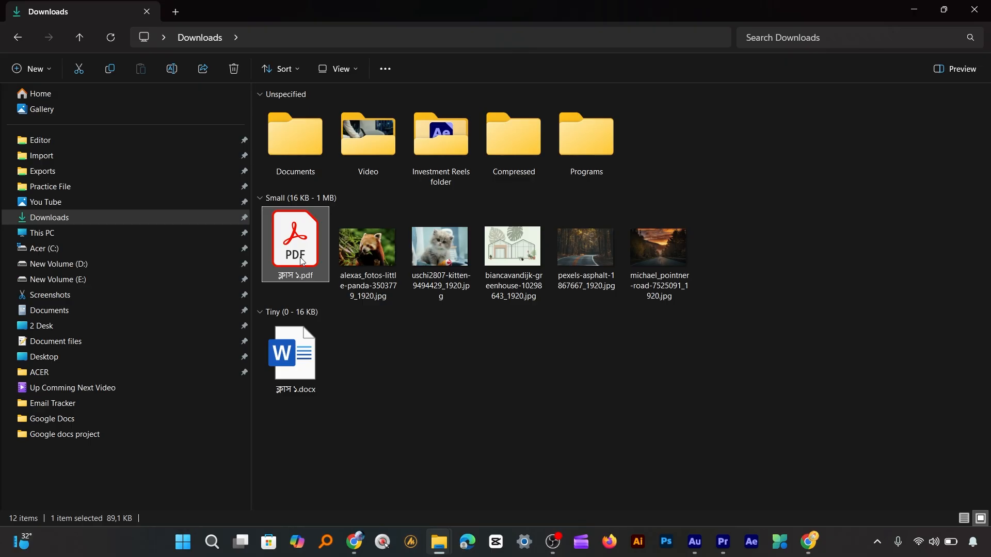
pyautogui.doubleClick(302, 262)
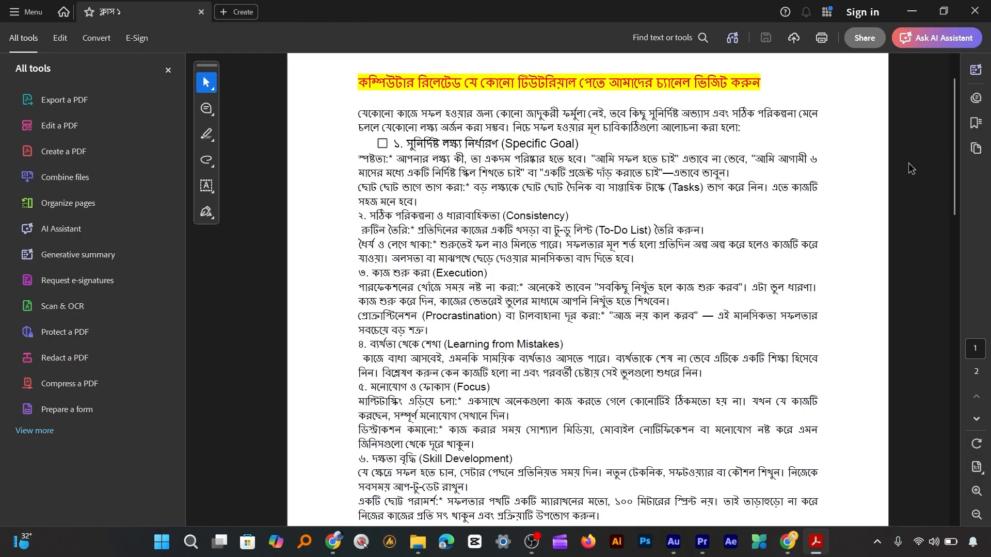
pyautogui.scroll(-1, 908, 169)
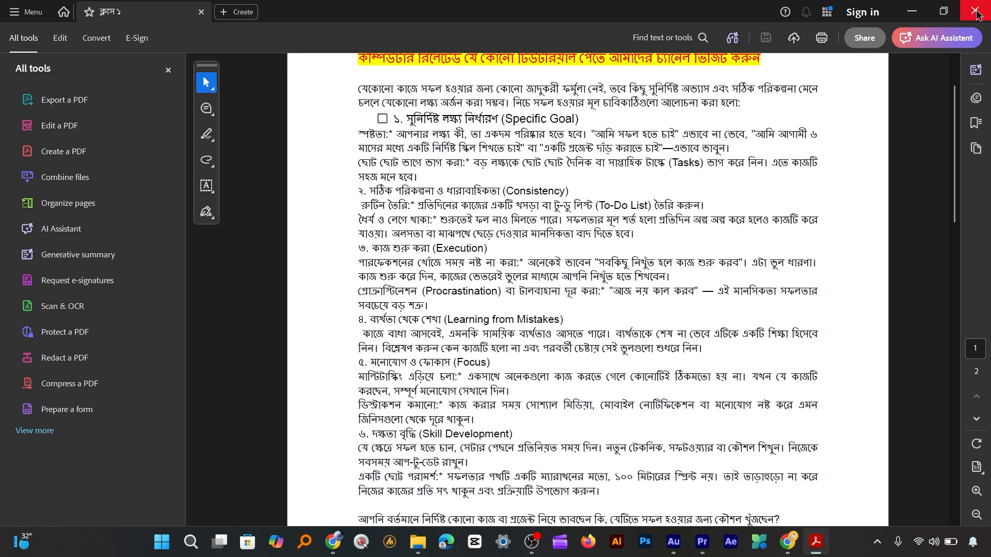
pyautogui.click(975, 11)
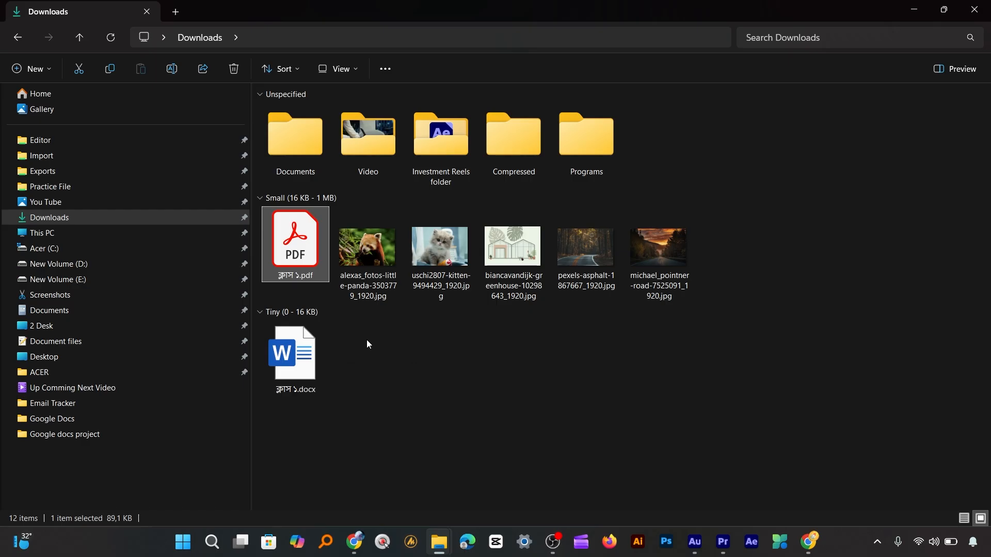
# Open ক্লাস ১.docx from Downloads in Word, look through its pages, and close it.
pyautogui.click(303, 358)
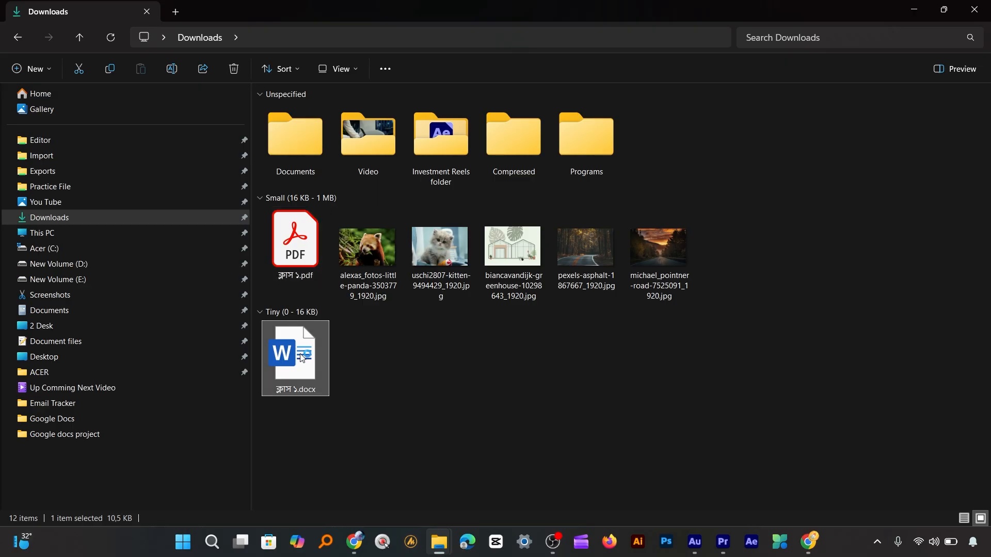
pyautogui.doubleClick(302, 357)
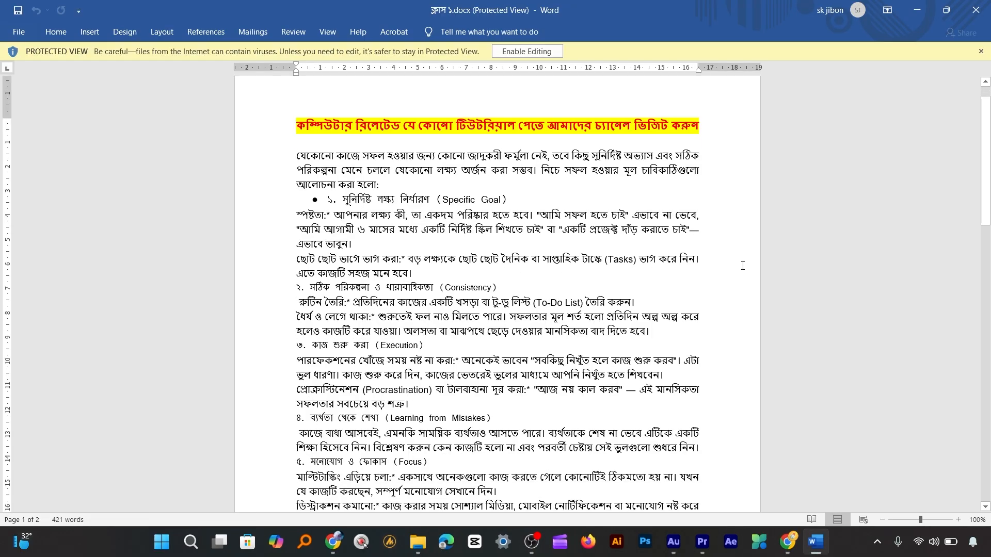
pyautogui.scroll(-3, 746, 266)
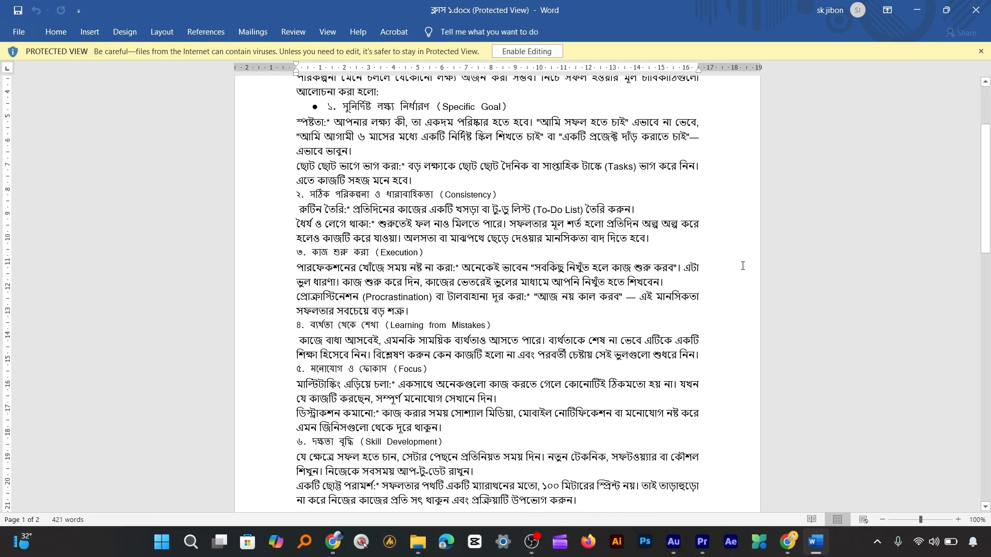
pyautogui.scroll(-2, 742, 266)
pyautogui.scroll(-1, 743, 265)
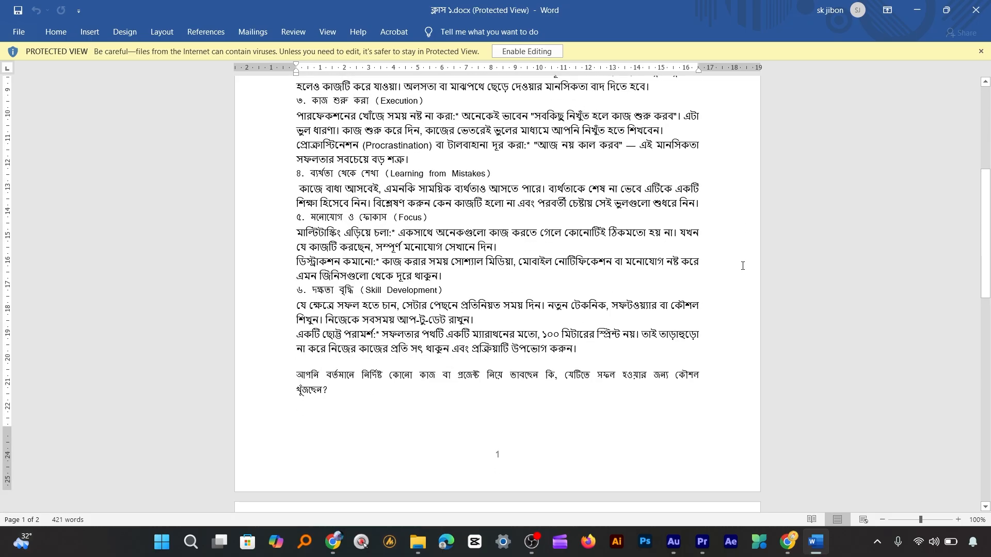
pyautogui.scroll(7, 746, 267)
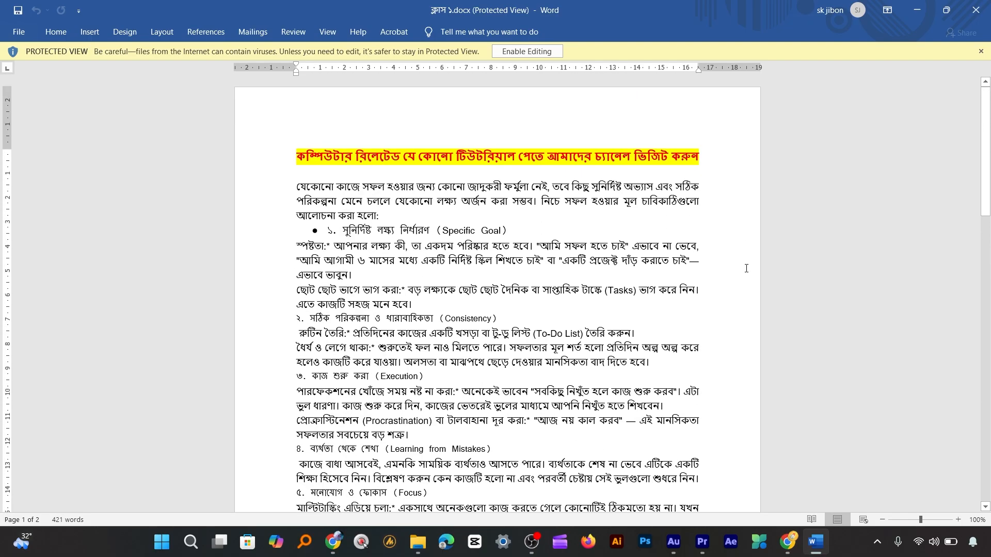
pyautogui.click(984, 19)
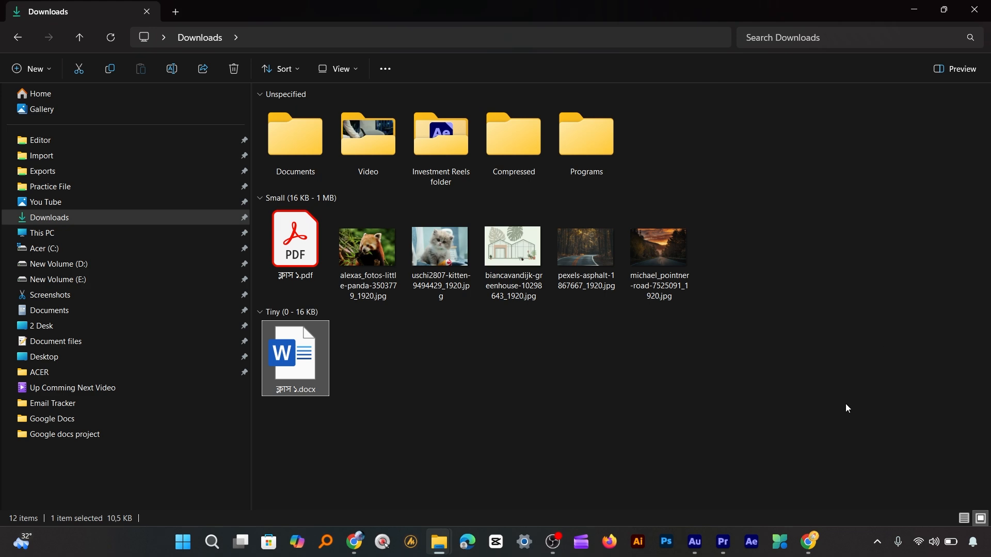
# Switch back to Google Docs and open the document's print settings, keeping the pages on All and the color mode on Color.
pyautogui.click(808, 543)
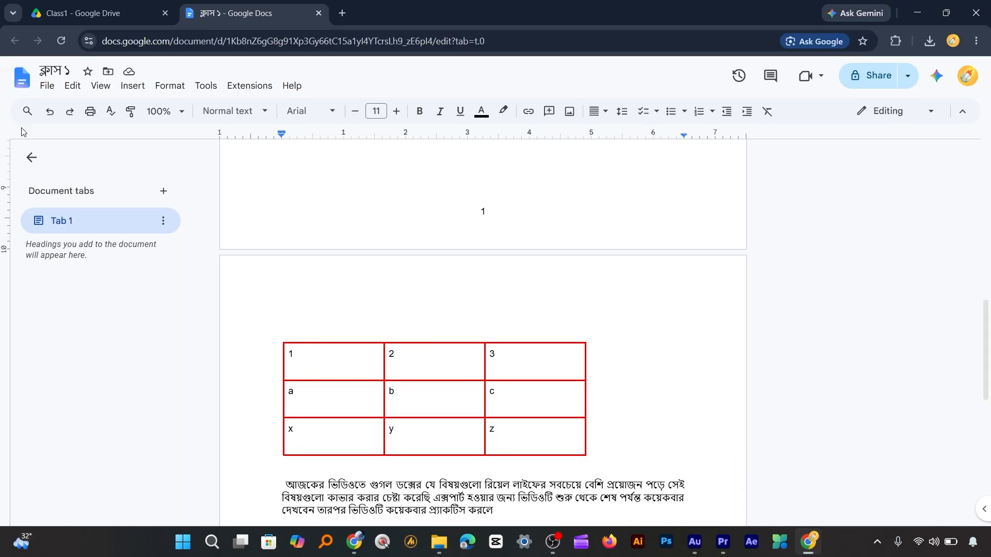
pyautogui.click(47, 87)
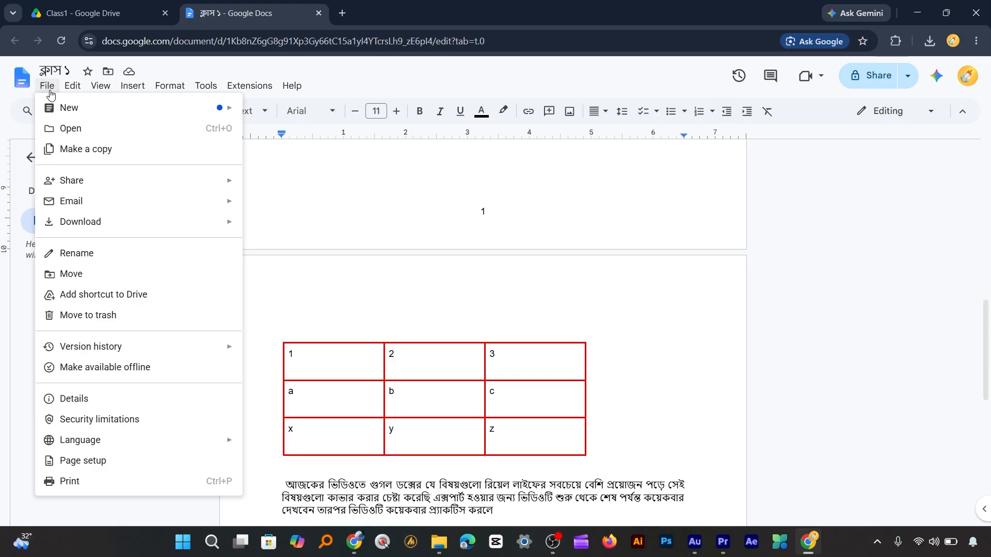
pyautogui.click(70, 482)
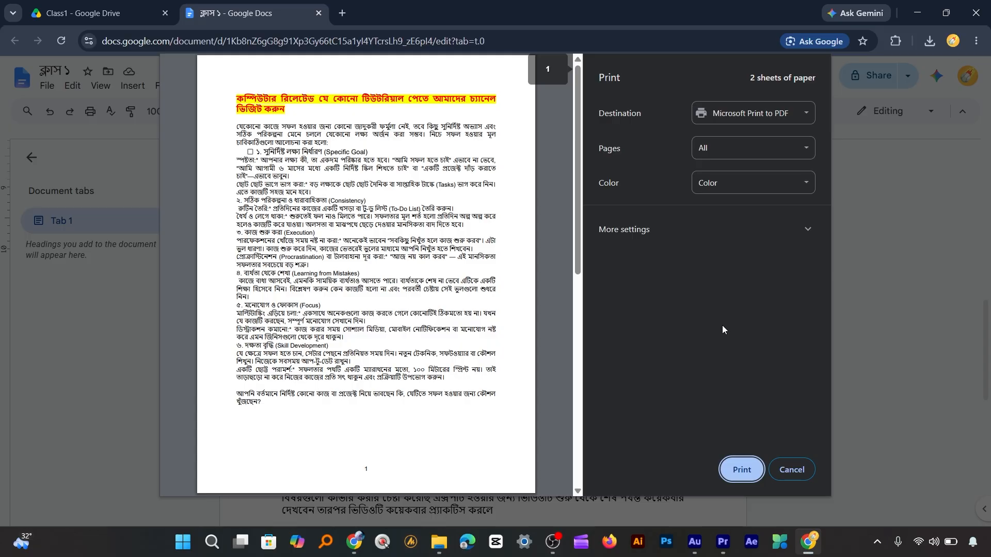
pyautogui.click(803, 148)
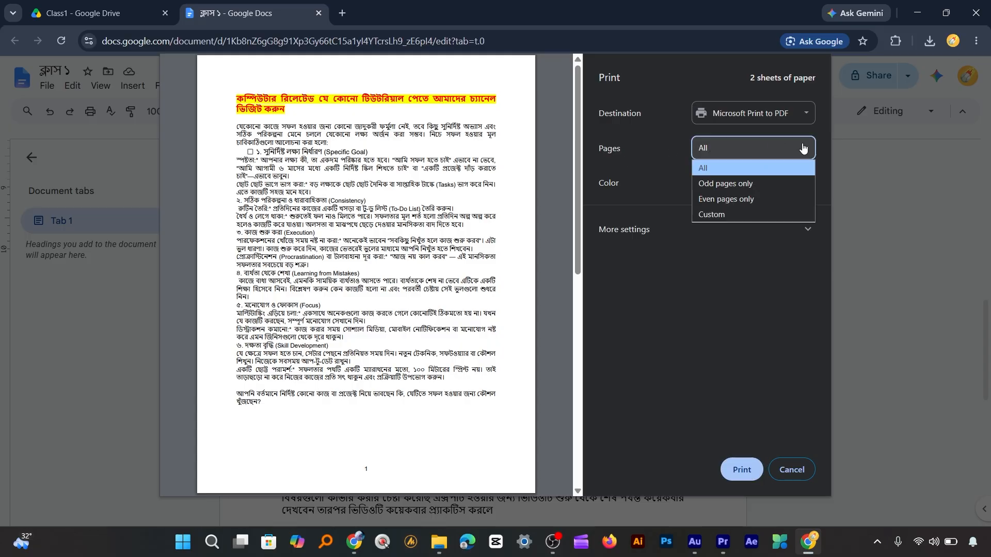
pyautogui.click(721, 168)
pyautogui.click(745, 184)
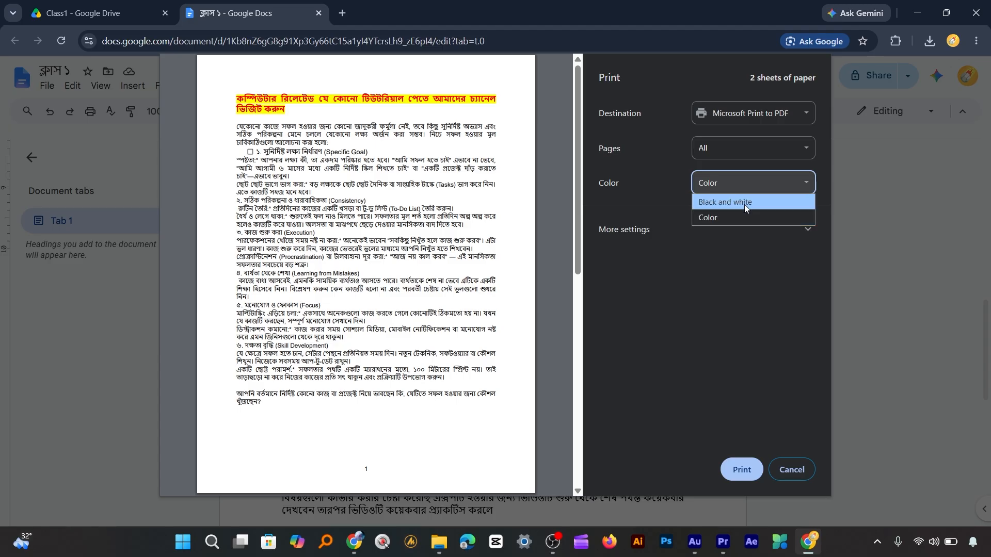
pyautogui.click(768, 187)
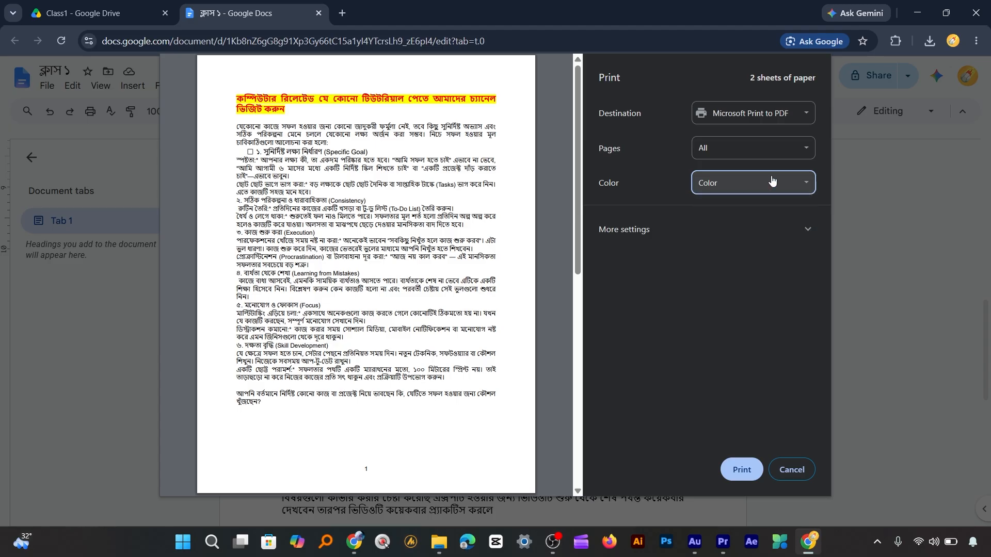